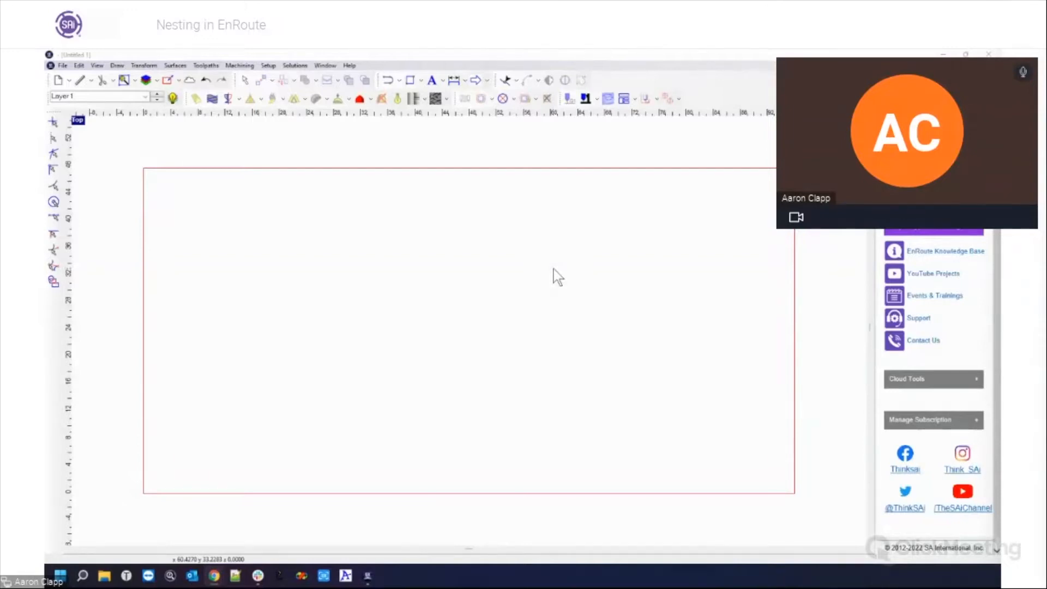
Draw two rectangles beside the plate: a long narrow one about 36 × 4.3 in and a squarish one about 12.5 × 14.1 in below it
scroll(554, 269, "down", 5)
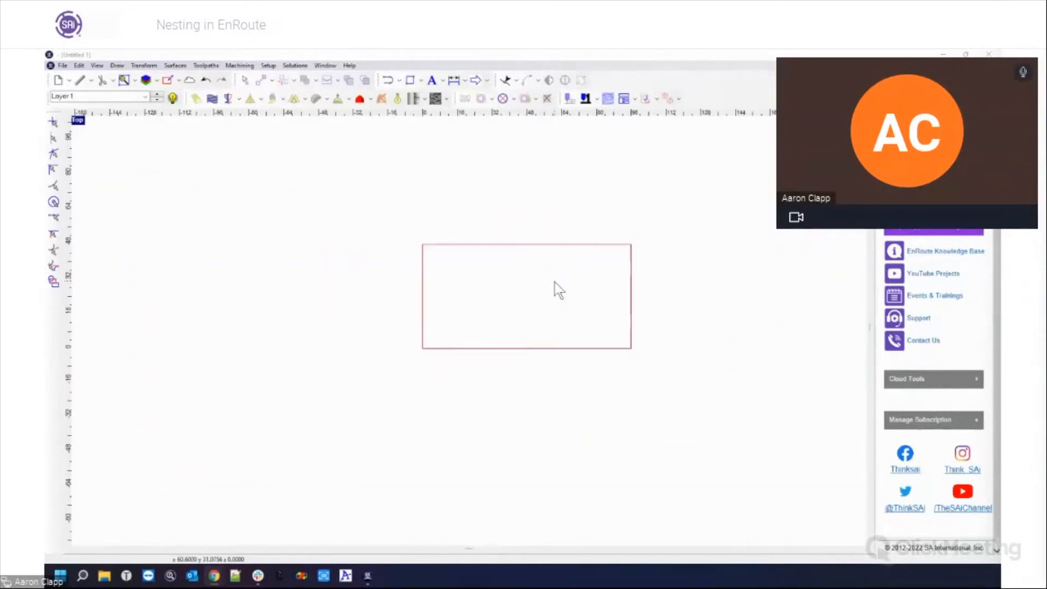
scroll(565, 286, "up", 3)
scroll(532, 279, "down", 2)
scroll(498, 225, "up", 2)
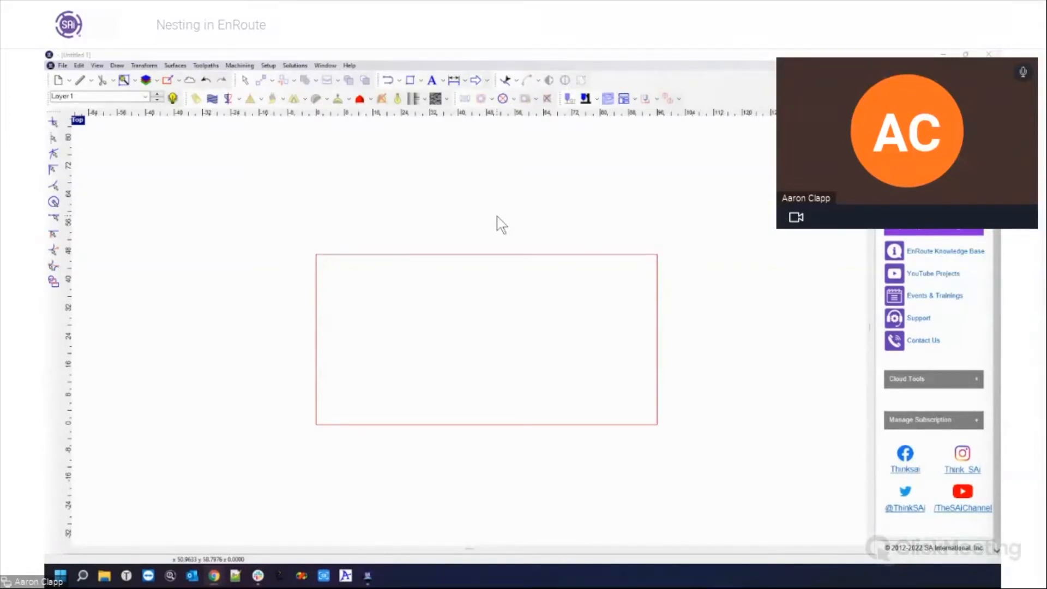
left_click_drag(283, 227, 780, 473)
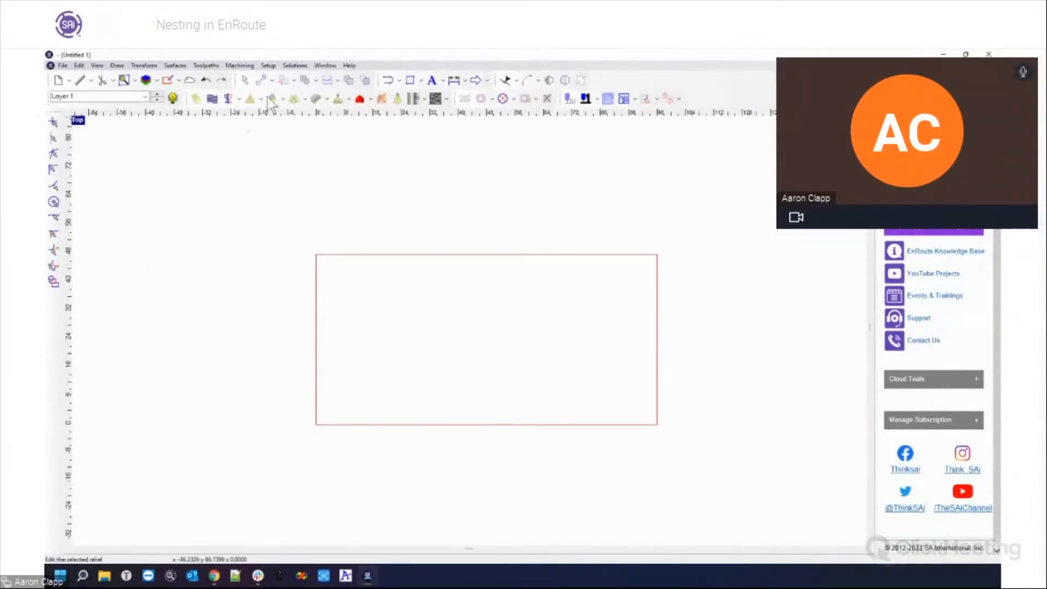
left_click(413, 81)
left_click_drag(185, 237, 299, 250)
left_click_drag(189, 280, 230, 325)
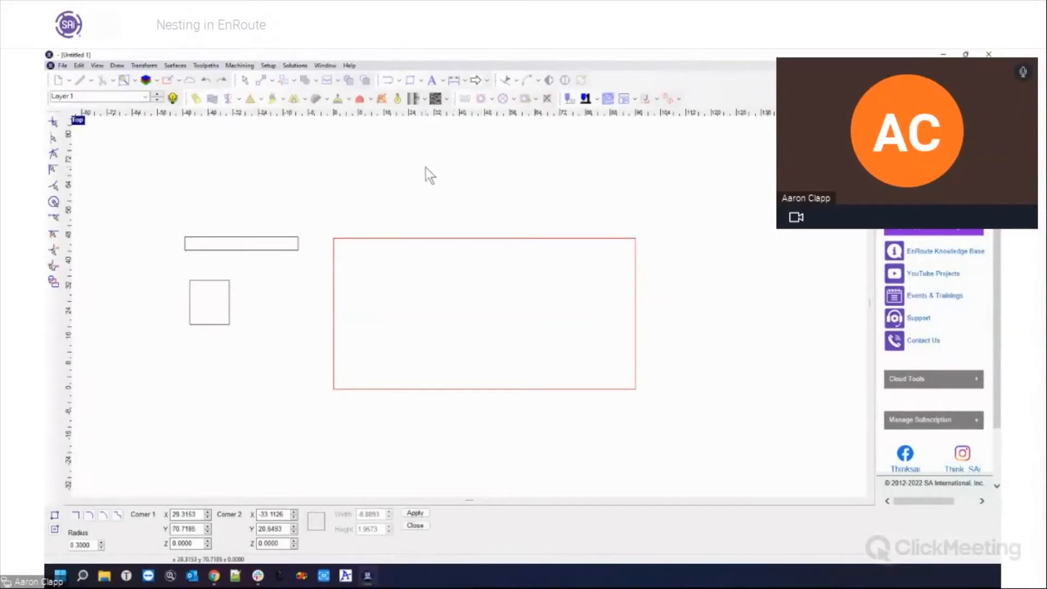
key("Escape")
Draw a circle about 16.3 in across between the squarish rectangle and the plate
left_click(421, 80)
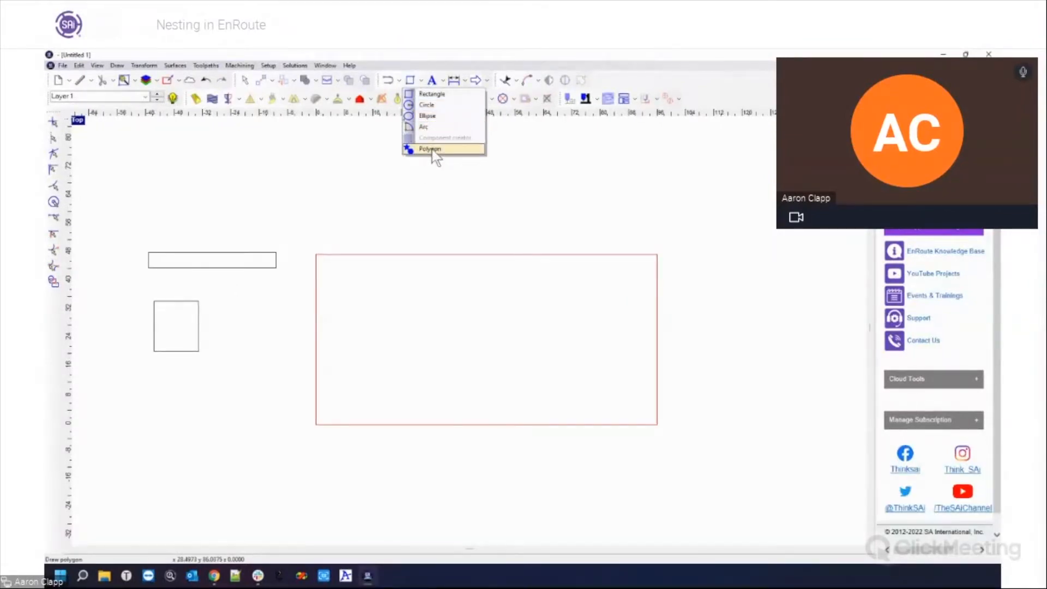
left_click(426, 104)
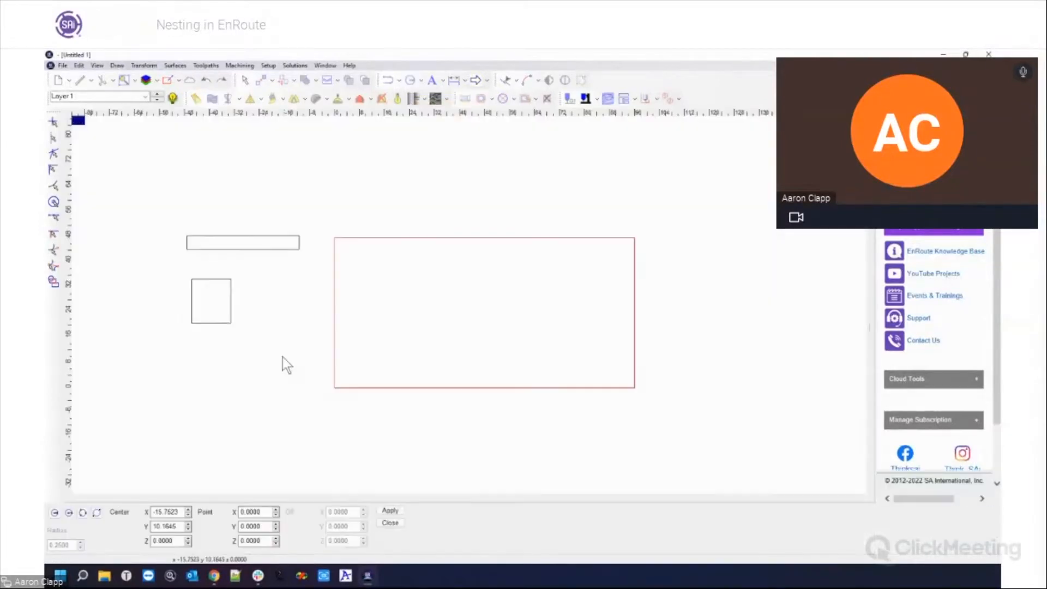
left_click_drag(280, 292, 297, 312)
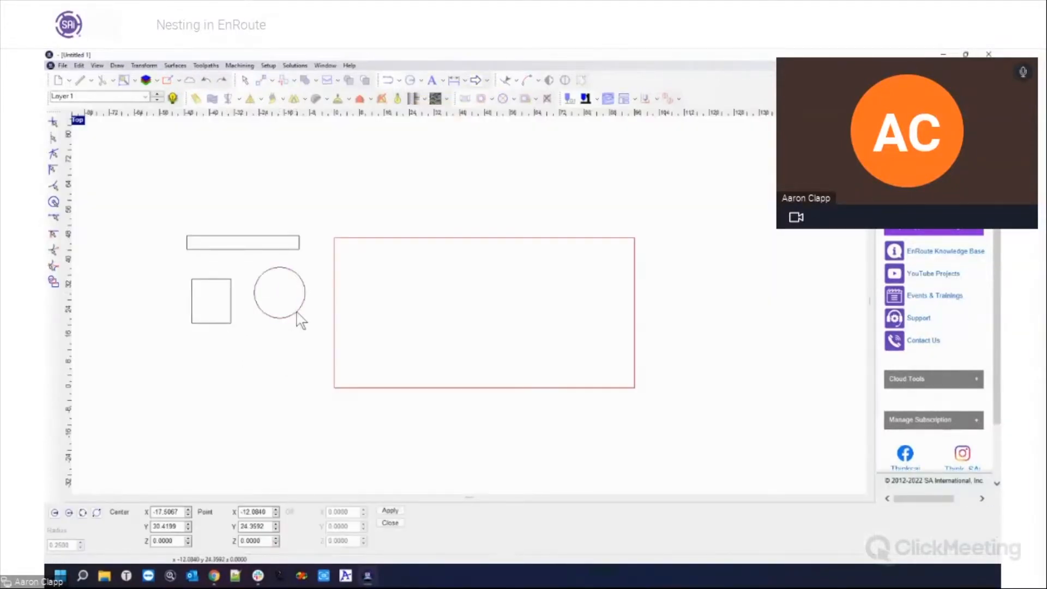
key("Escape")
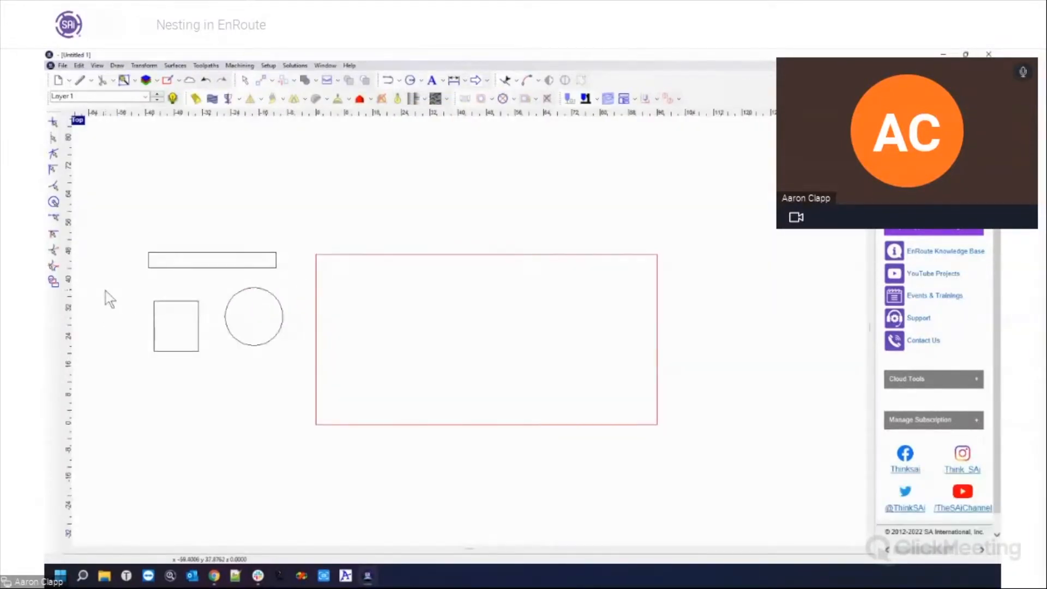
Select both rectangles and the circle, and look through the available nesting commands
left_click_drag(132, 232, 376, 384)
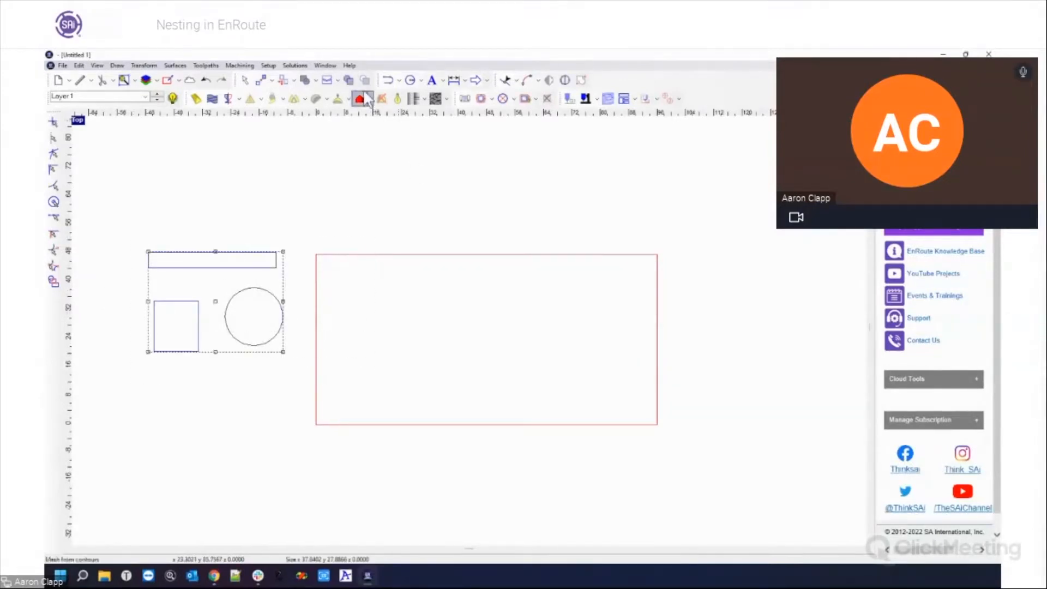
left_click(338, 81)
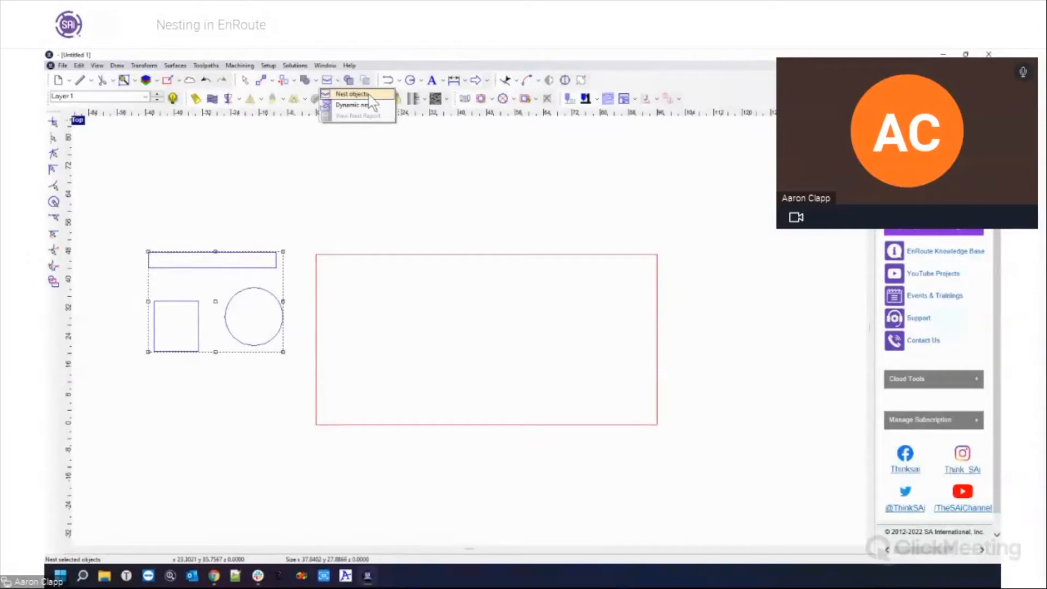
left_click(185, 67)
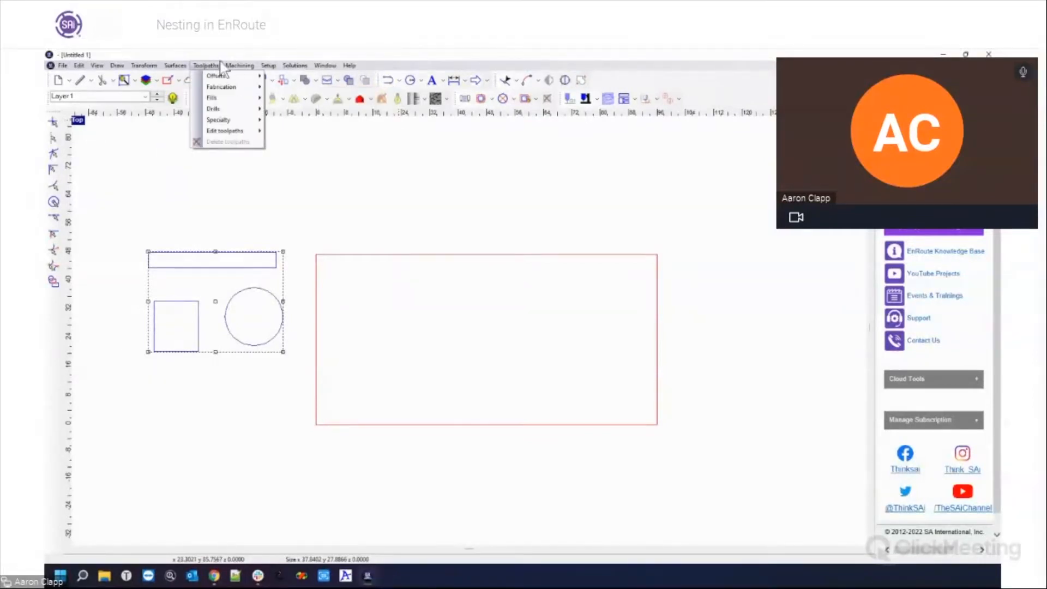
mouse_move(128, 64)
mouse_move(180, 189)
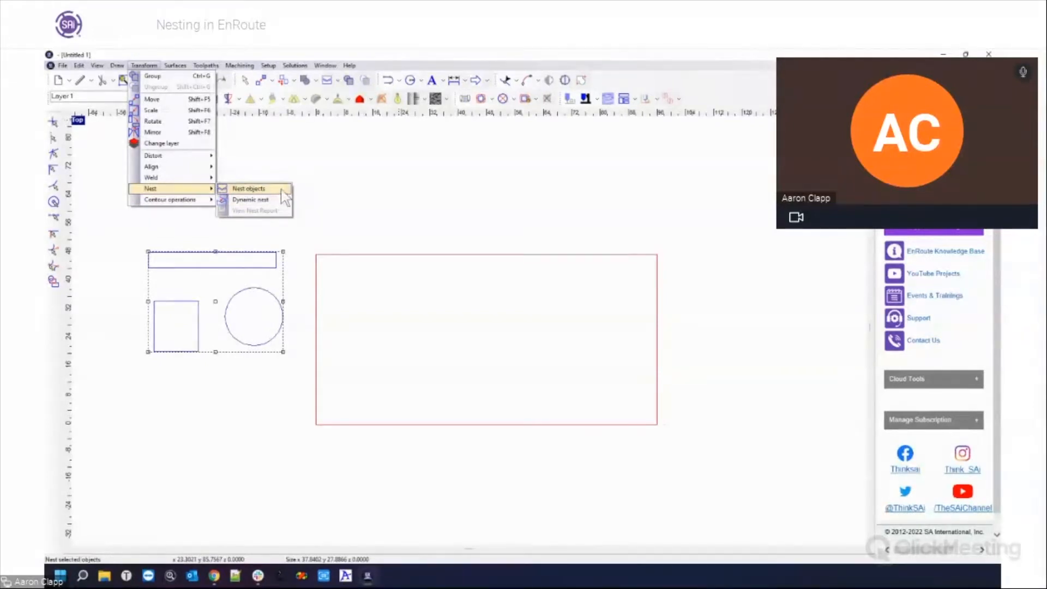
left_click(367, 191)
Move the two rectangles and the circle together slightly lower beside the plate
left_click_drag(129, 222, 315, 412)
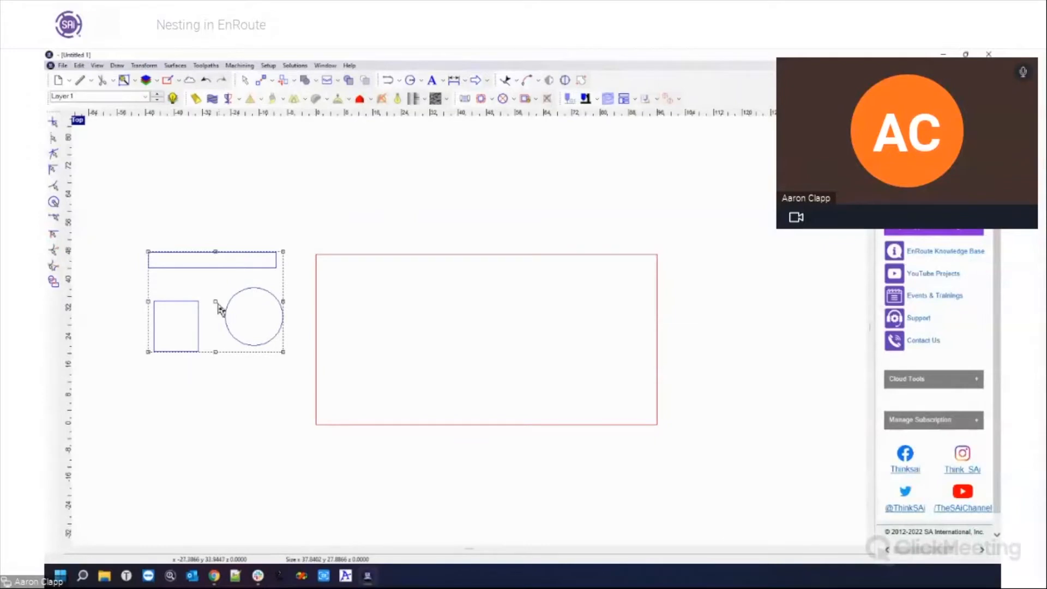
left_click_drag(214, 302, 206, 342)
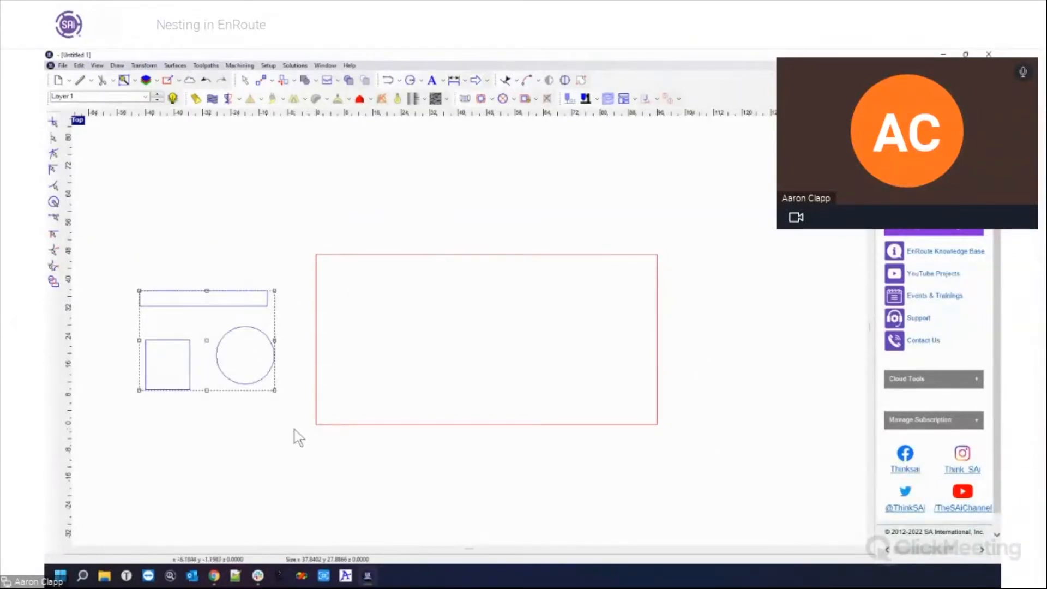
Define the plate as 96 in wide, 48 in high and 1 in thick, with the surface at the bottom of the plate
left_click(168, 80)
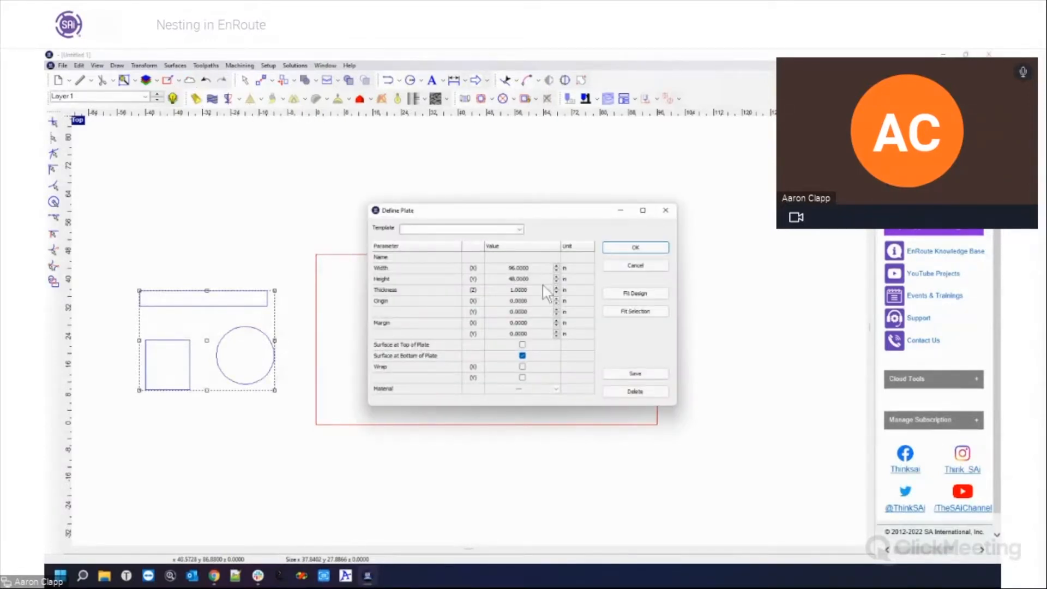
left_click(646, 247)
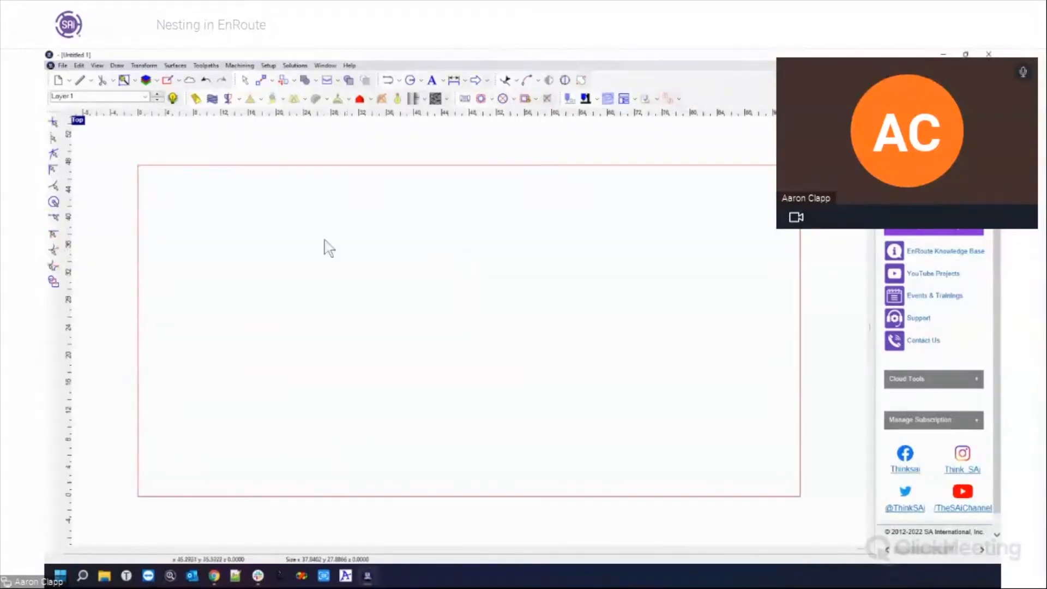
scroll(798, 168, "down", 7)
scroll(652, 179, "up", 3)
scroll(588, 227, "down", 5)
scroll(735, 157, "up", 4)
scroll(420, 205, "up", 2)
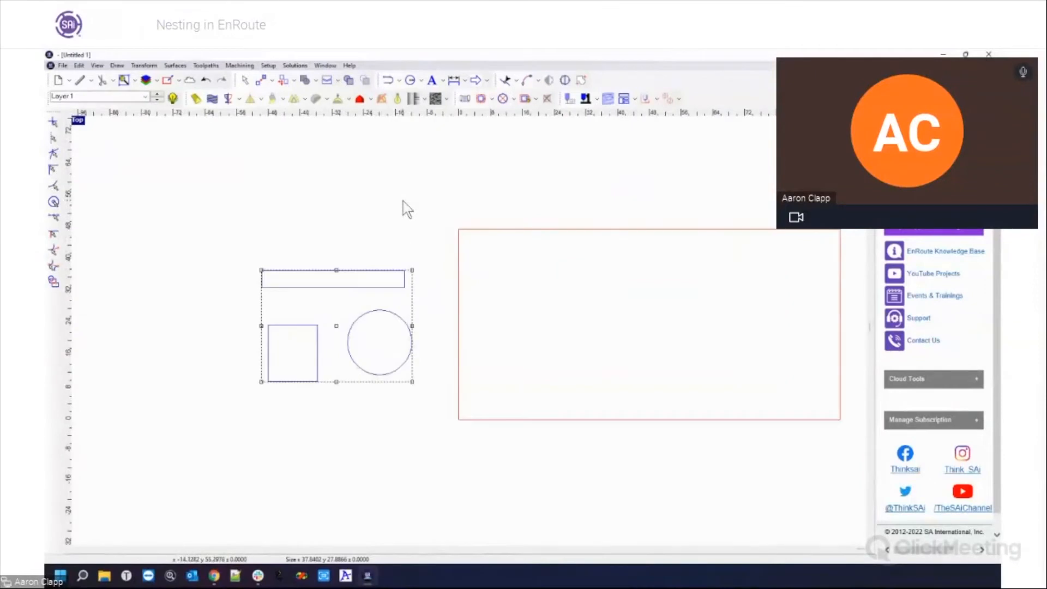
Place a copy of the long rectangle, scaled down to about 3.3 × 1.5 in, inside the lower left corner of the squarish rectangle
left_click_drag(219, 240, 445, 402)
left_click(450, 227)
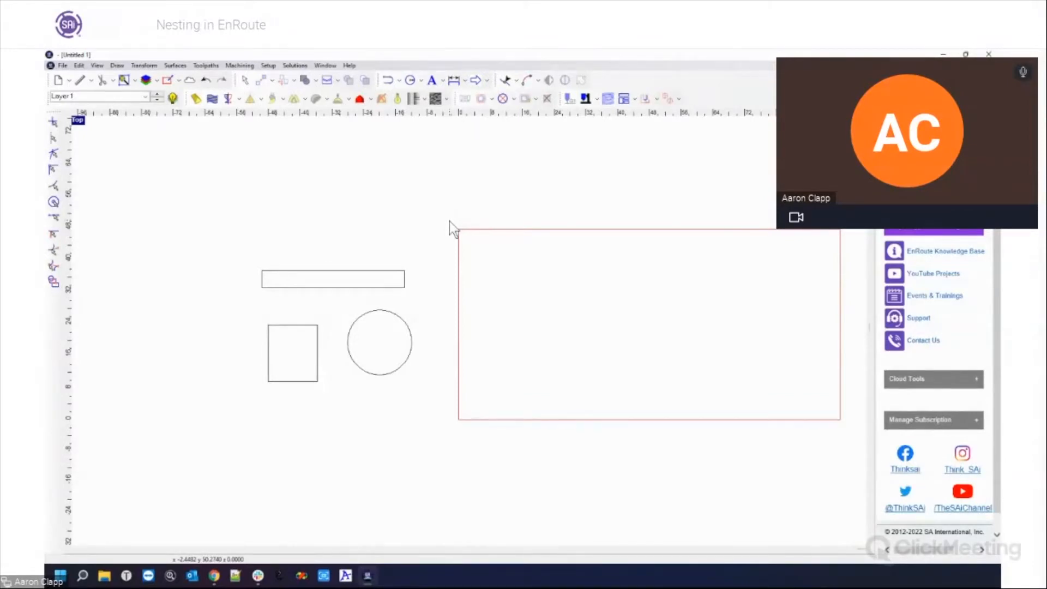
left_click_drag(212, 233, 444, 298)
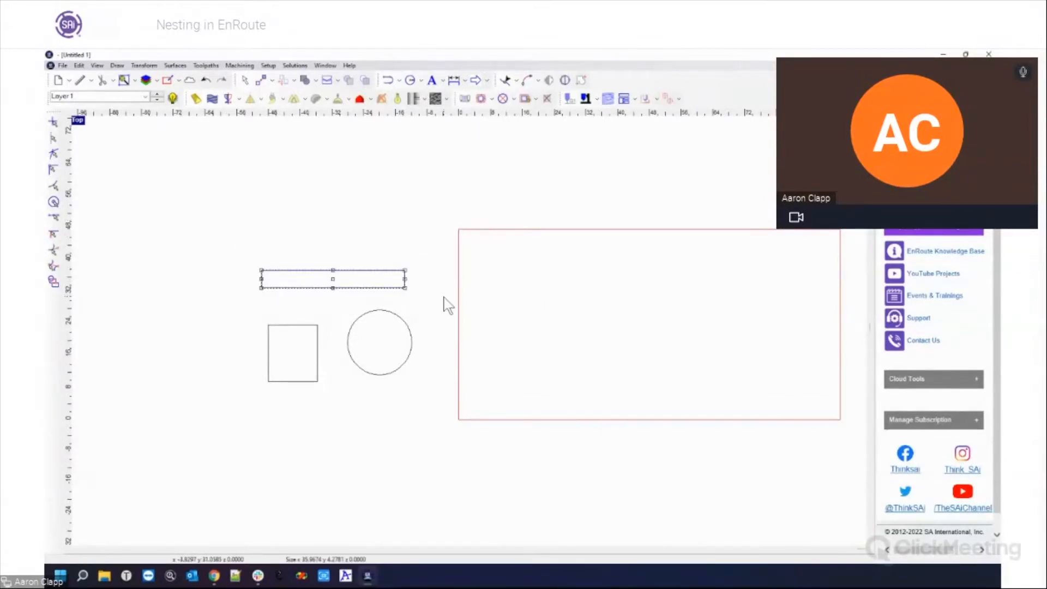
left_click(282, 266)
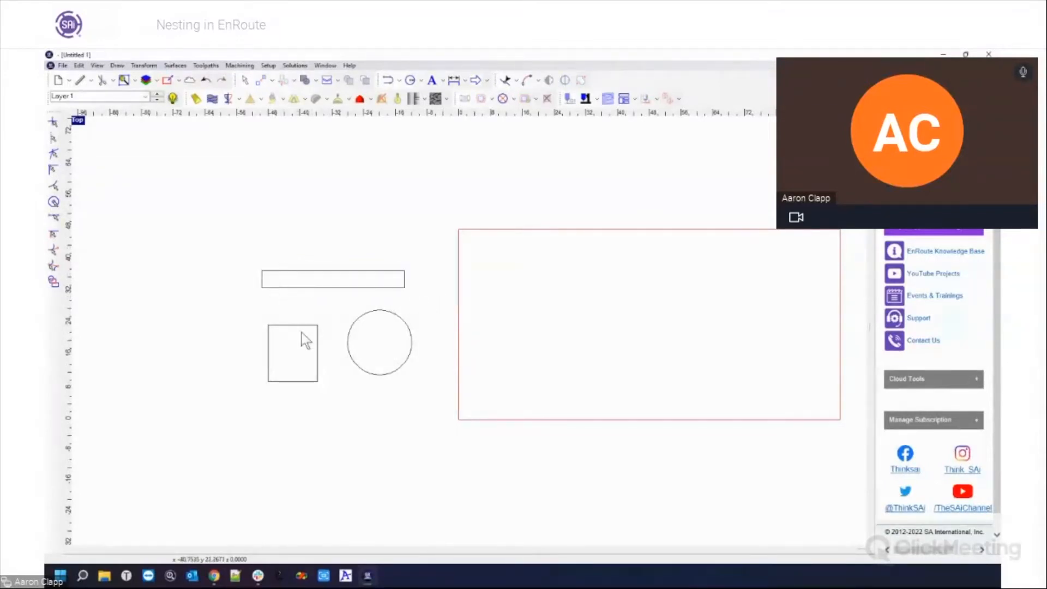
left_click(357, 287)
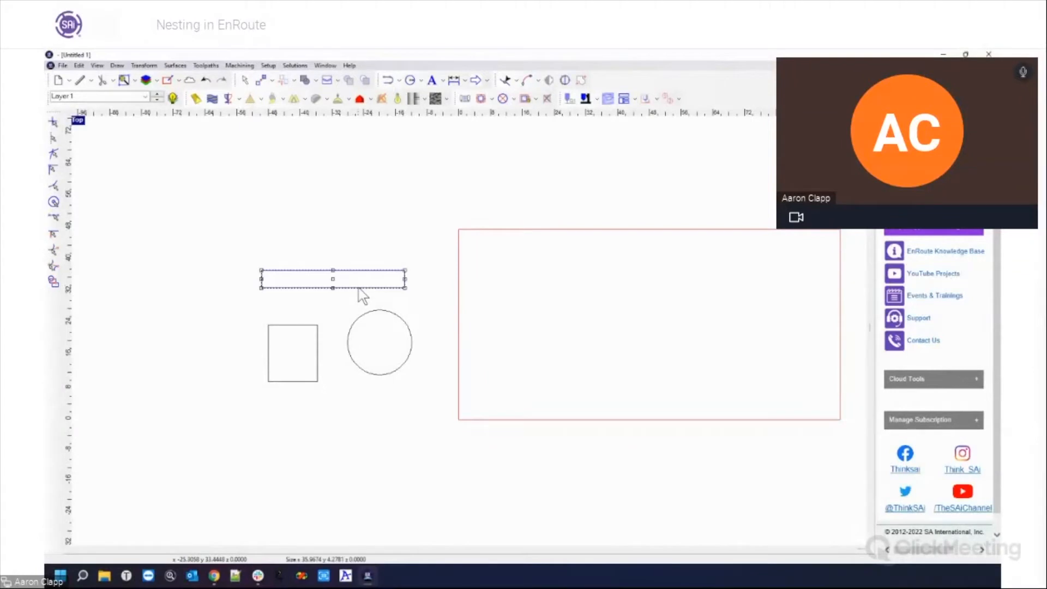
left_click_drag(334, 287, 331, 247, "ctrl")
left_click_drag(401, 230, 266, 243)
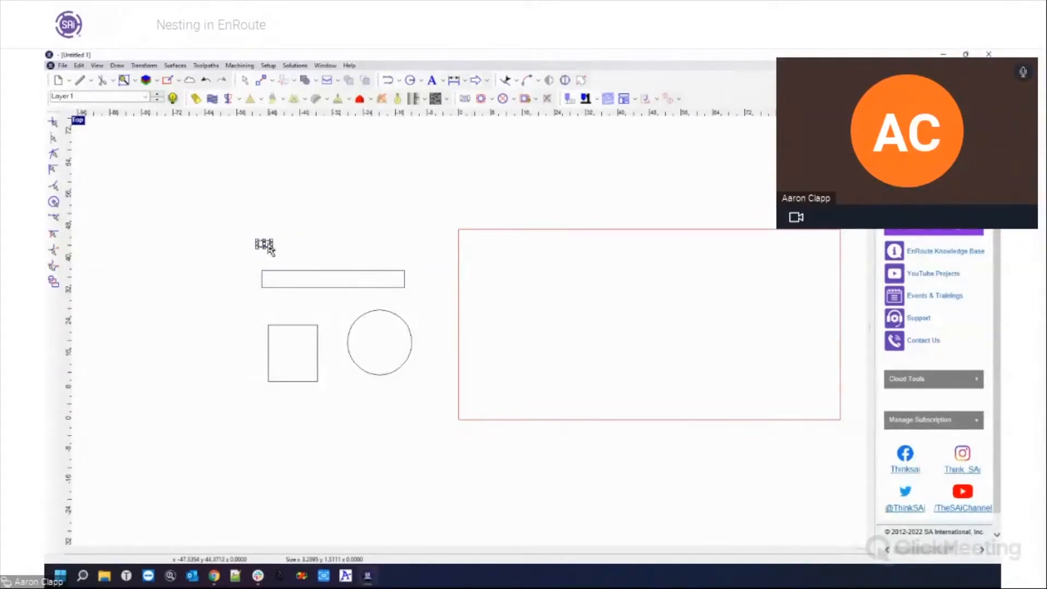
left_click_drag(282, 380, 280, 376)
Group the squarish rectangle with the small rectangle inside it
left_click(297, 403)
left_click_drag(257, 306, 325, 389)
left_click(144, 66)
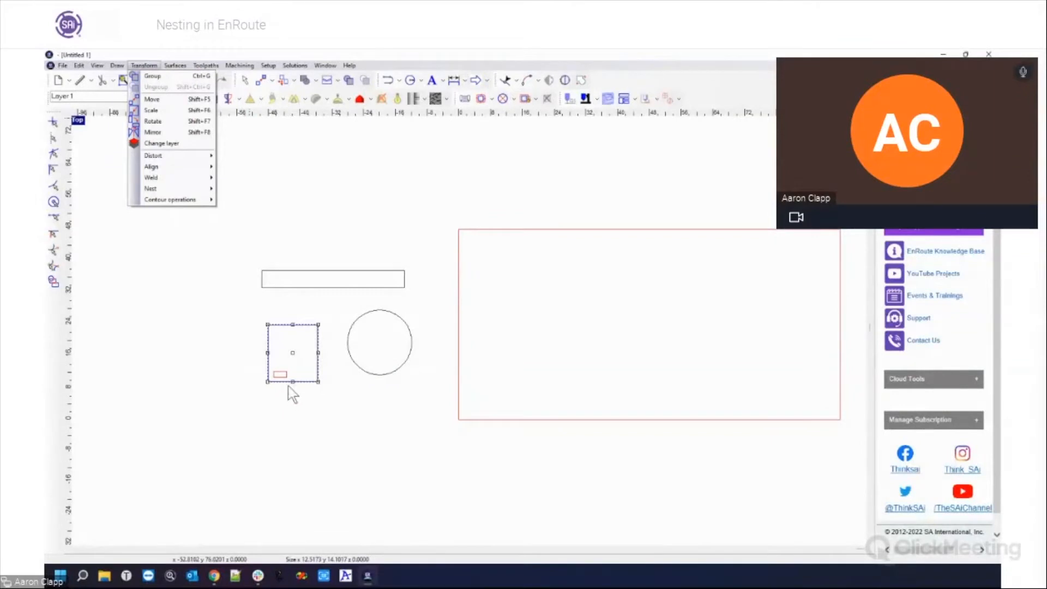
left_click(148, 76)
left_click(280, 344)
left_click(280, 333)
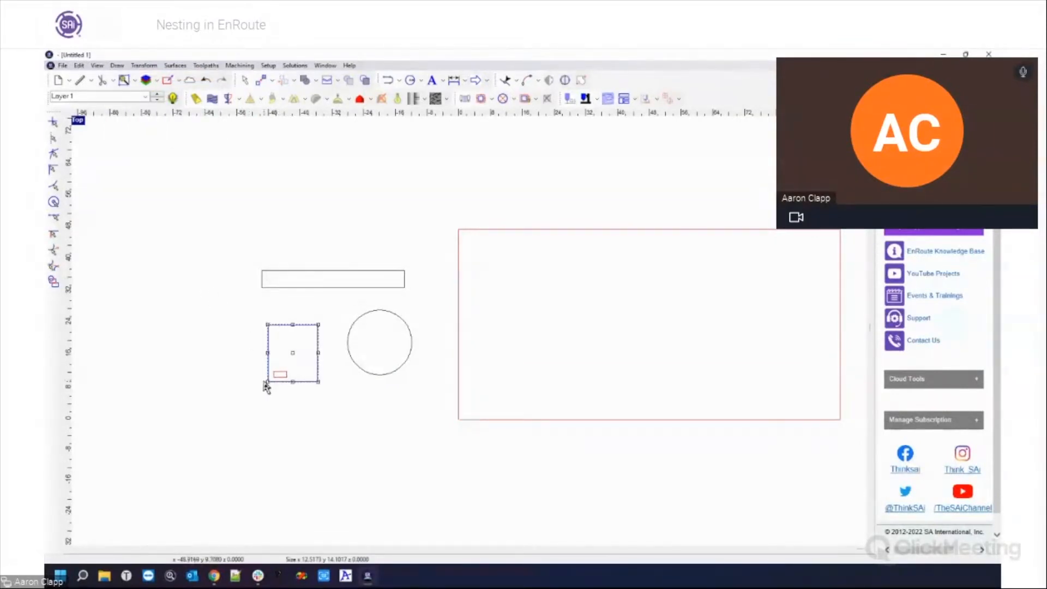
Select the grouped rectangles, the long rectangle and the circle in turn, and all parts together, to examine how each behaves as a part
left_click(236, 369)
left_click(281, 366)
left_click(315, 404)
left_click_drag(266, 322, 334, 397)
left_click_drag(240, 252, 450, 293)
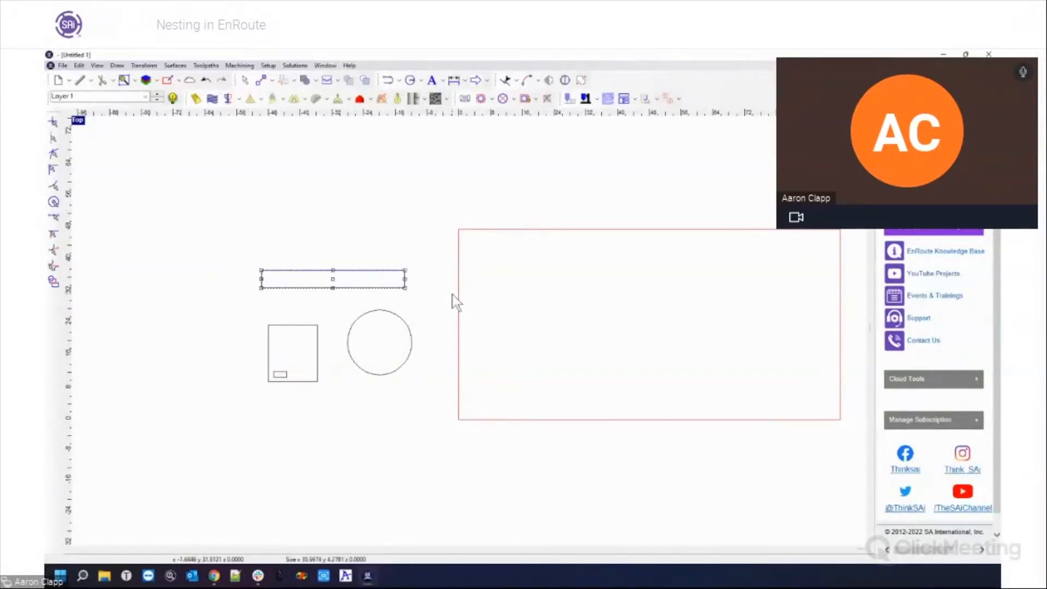
left_click_drag(260, 243, 414, 304)
left_click_drag(333, 298, 432, 400)
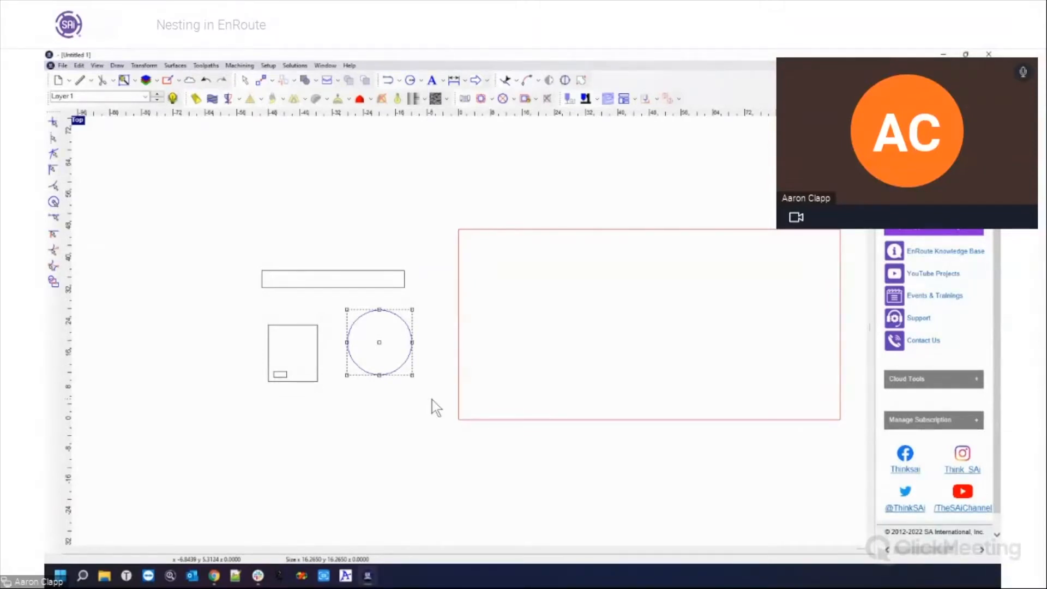
left_click_drag(339, 304, 418, 385)
left_click(829, 423)
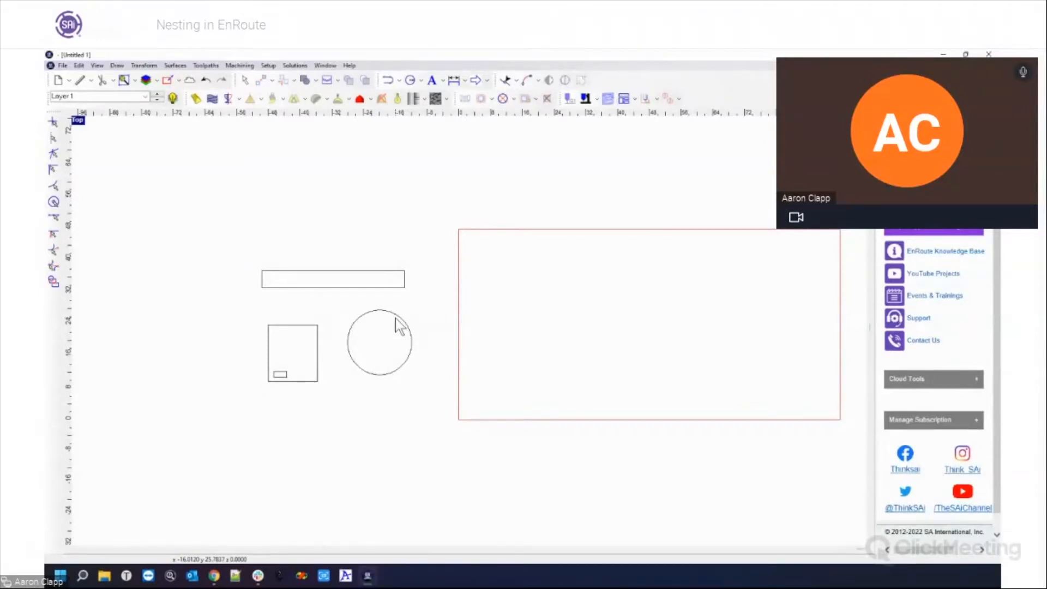
left_click_drag(242, 237, 443, 427)
left_click(443, 426)
Ungroup the squarish rectangle from the small rectangle inside it and delete the small one
left_click(303, 364)
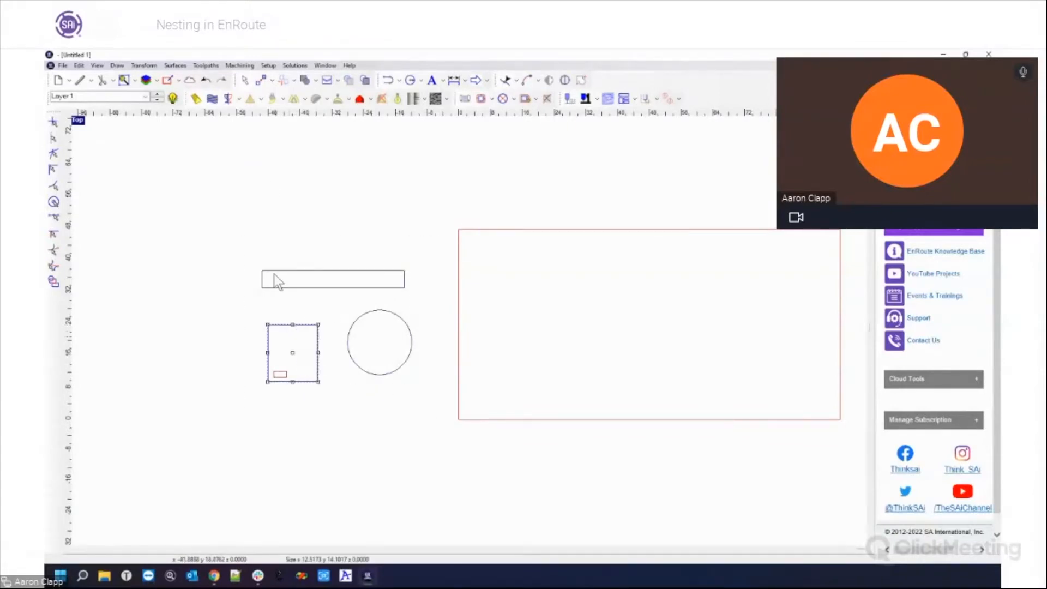
left_click(158, 66)
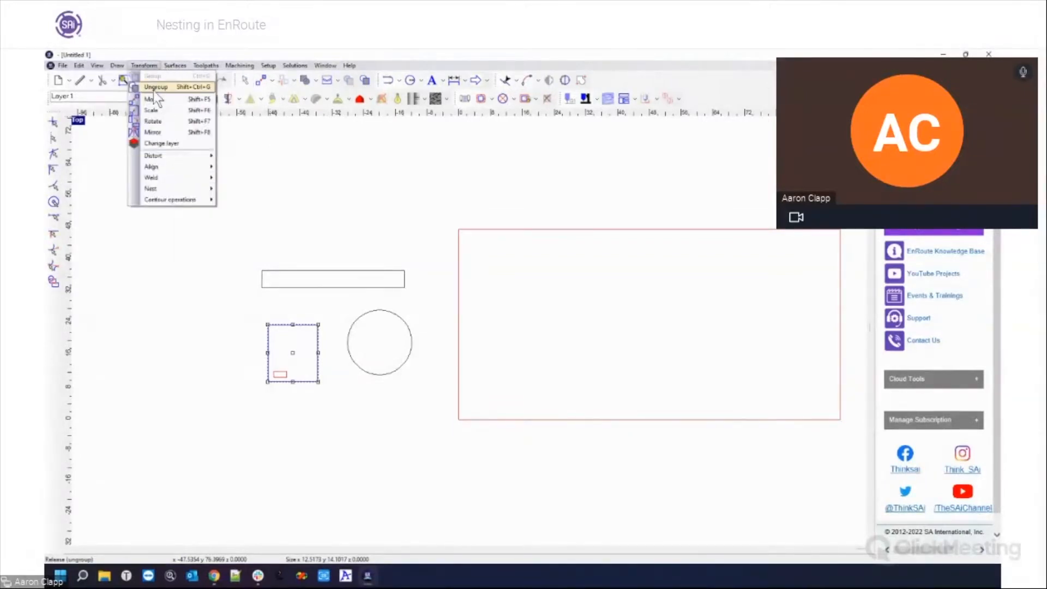
left_click(153, 88)
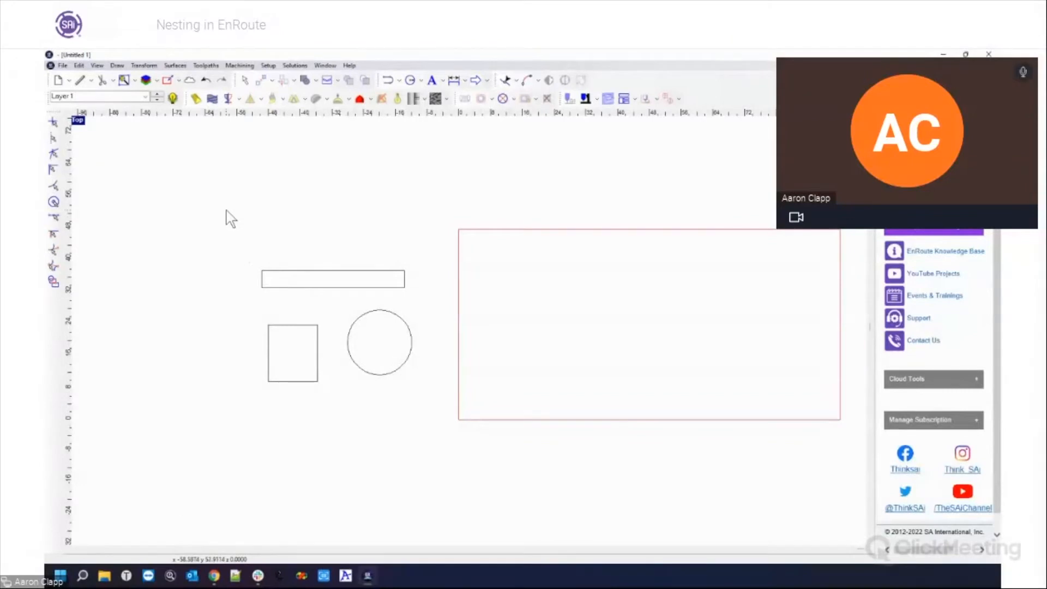
Start a Router Offset on all three parts and add the 1/4" End Mill as its tool
left_click_drag(227, 210, 480, 427)
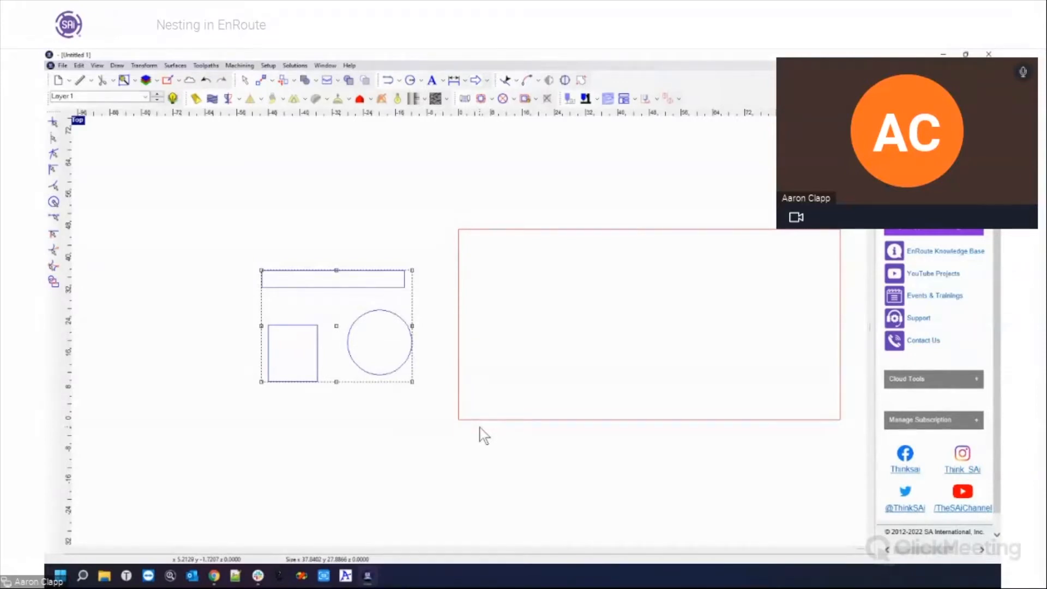
left_click(480, 431)
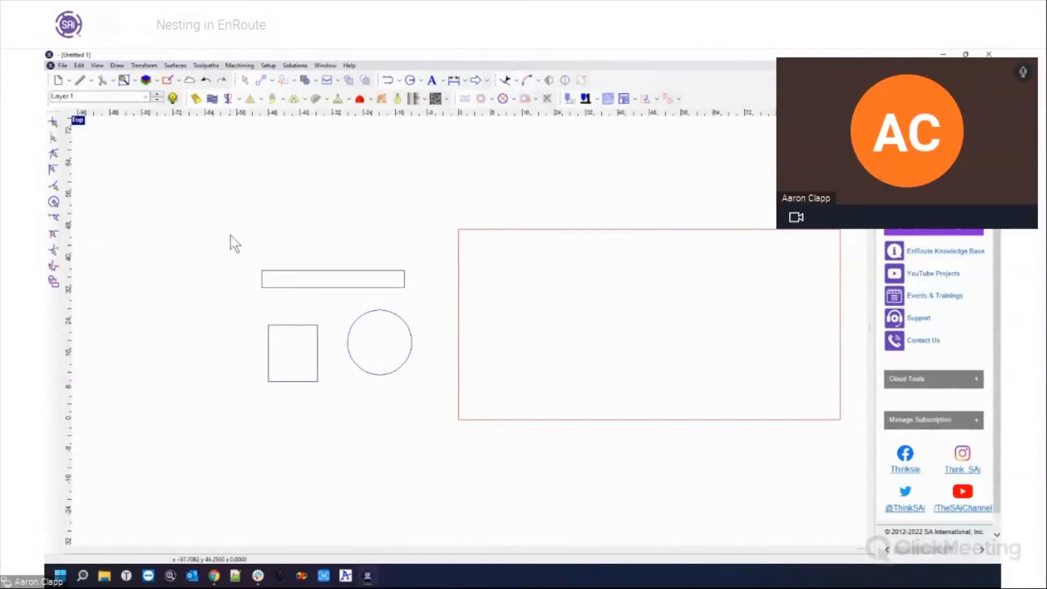
left_click_drag(232, 232, 451, 421)
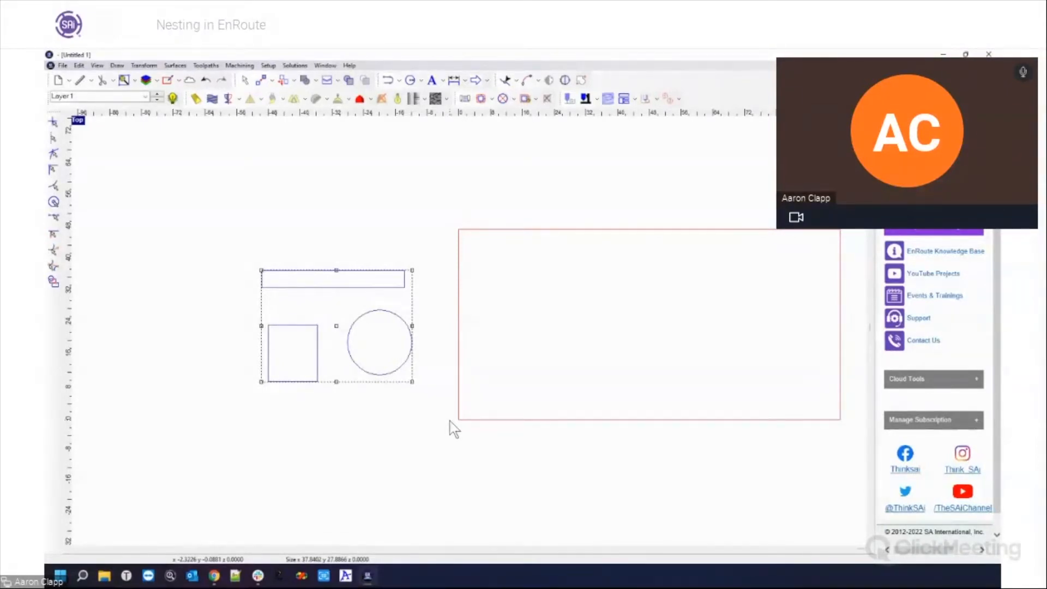
left_click(450, 422)
left_click_drag(221, 235, 447, 424)
left_click(480, 99)
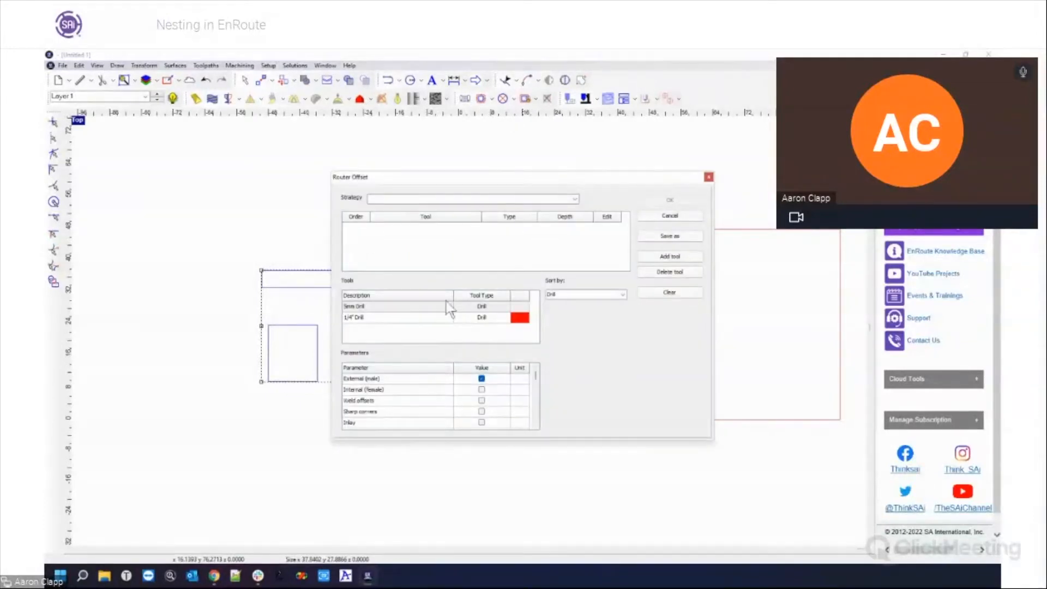
left_click(623, 295)
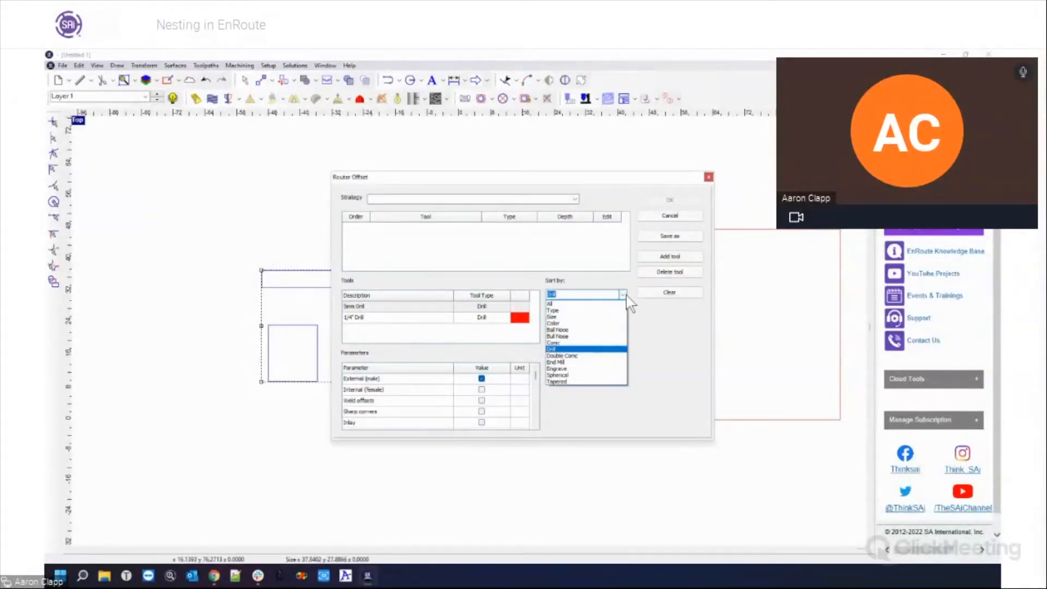
left_click(587, 349)
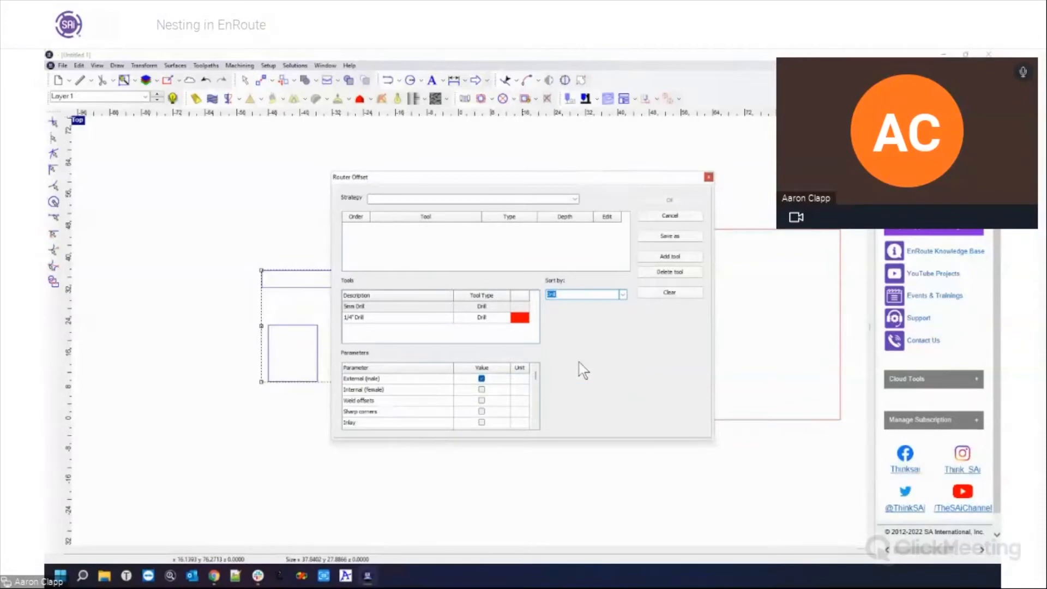
key("Down")
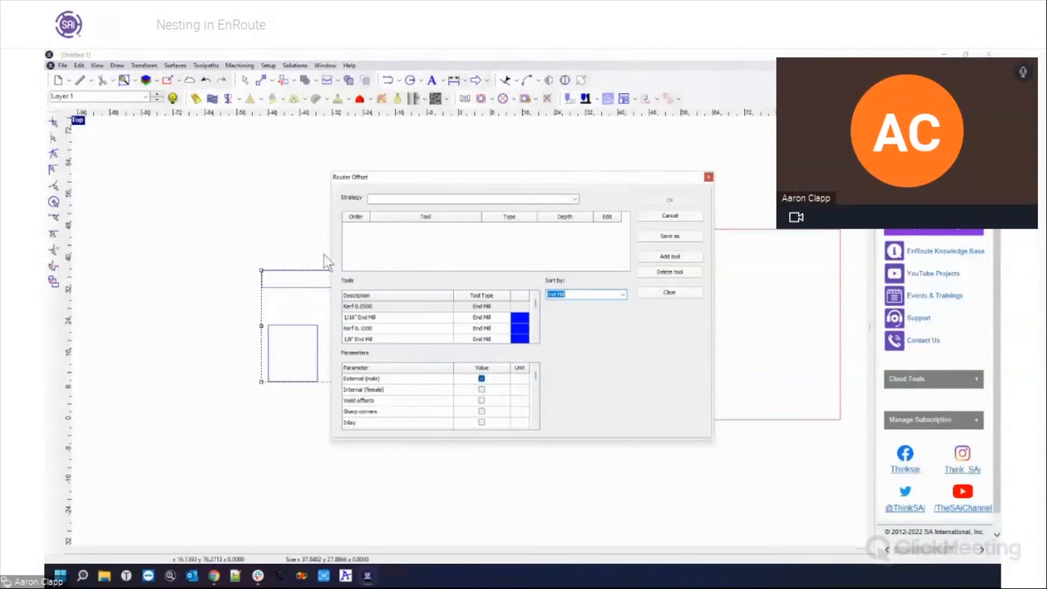
left_click(535, 339)
left_click(536, 339)
double_click(392, 329)
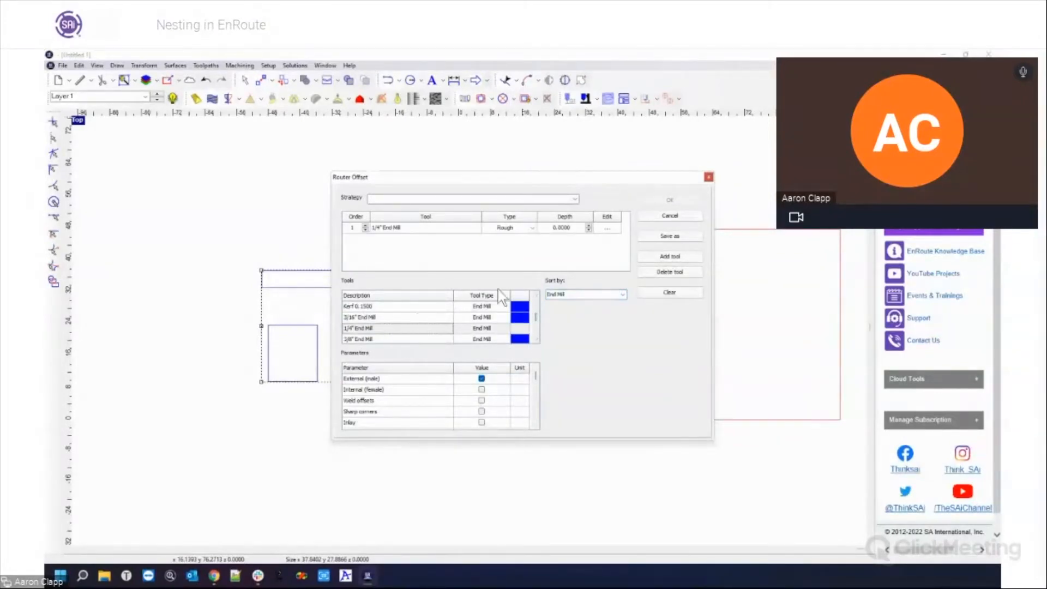
Set the end mill's depth to 1 and generate the external offset toolpaths on the three parts
left_click(569, 228)
type("10")
double_click(572, 228)
type("1")
key("Return")
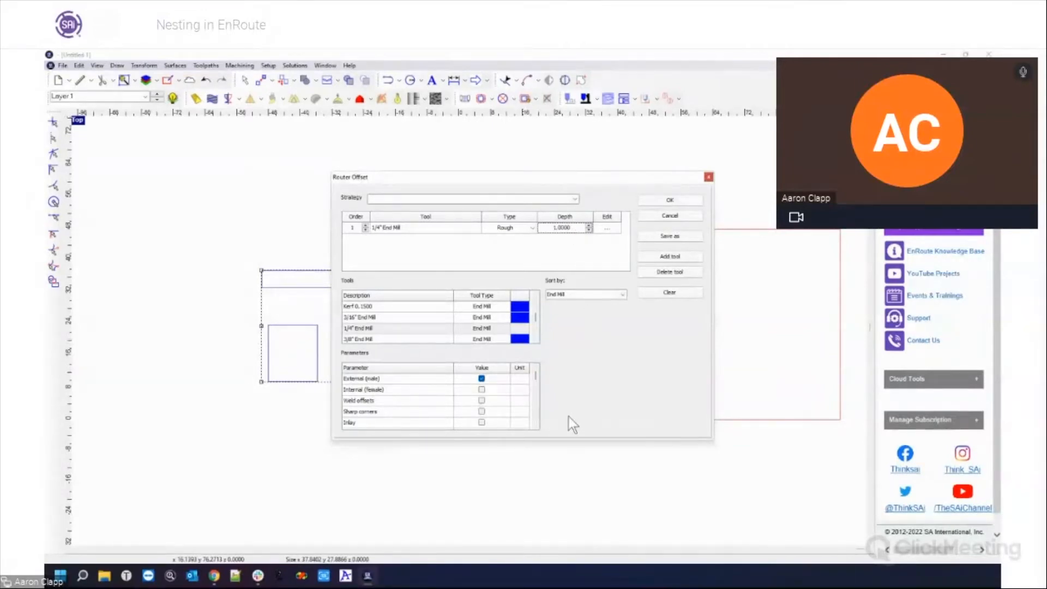
left_click(675, 213)
left_click(427, 221)
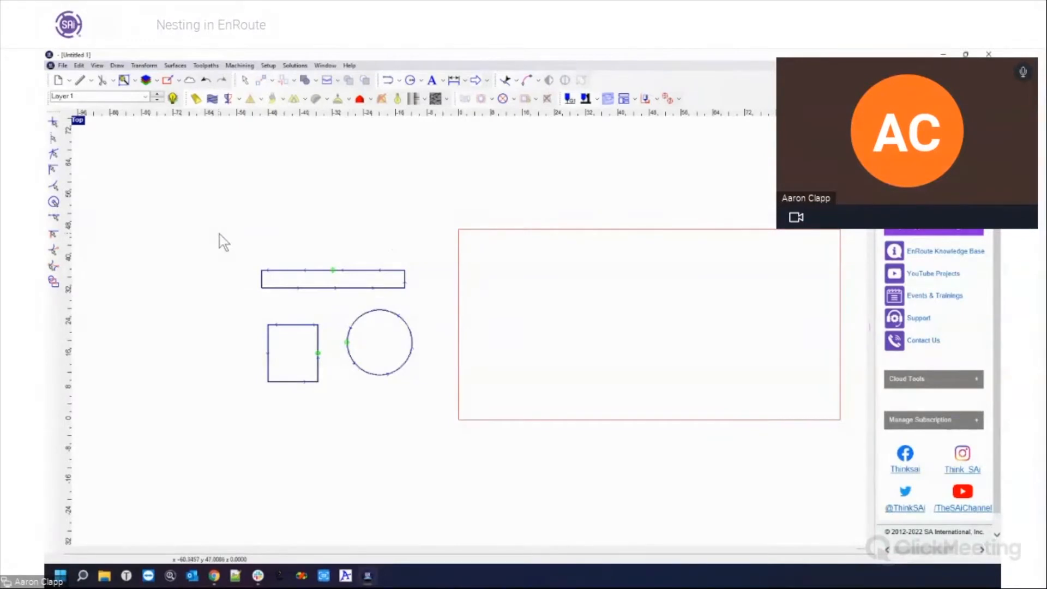
left_click_drag(229, 221, 483, 434)
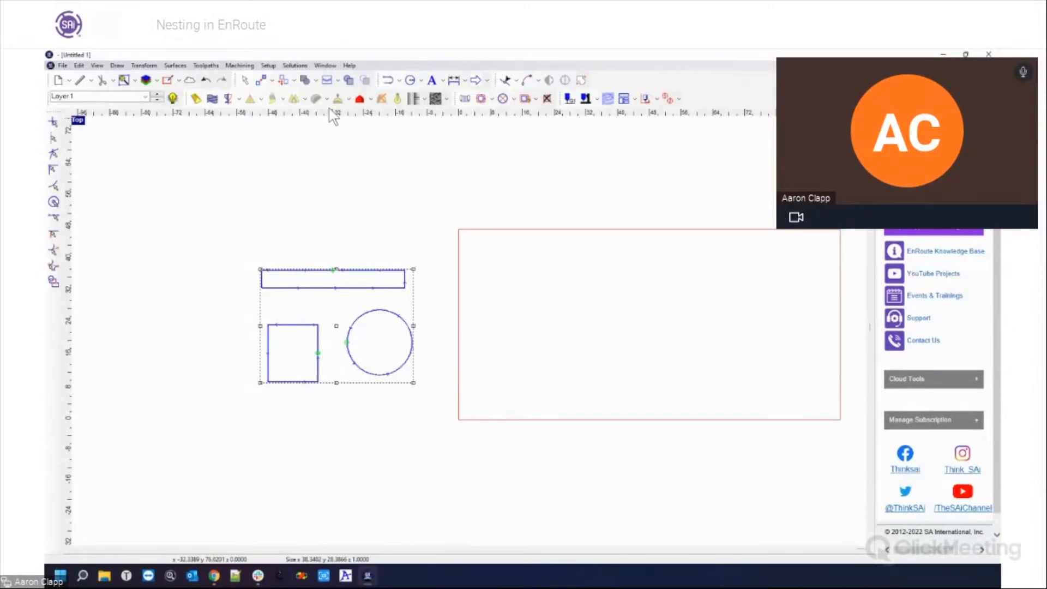
left_click(327, 82)
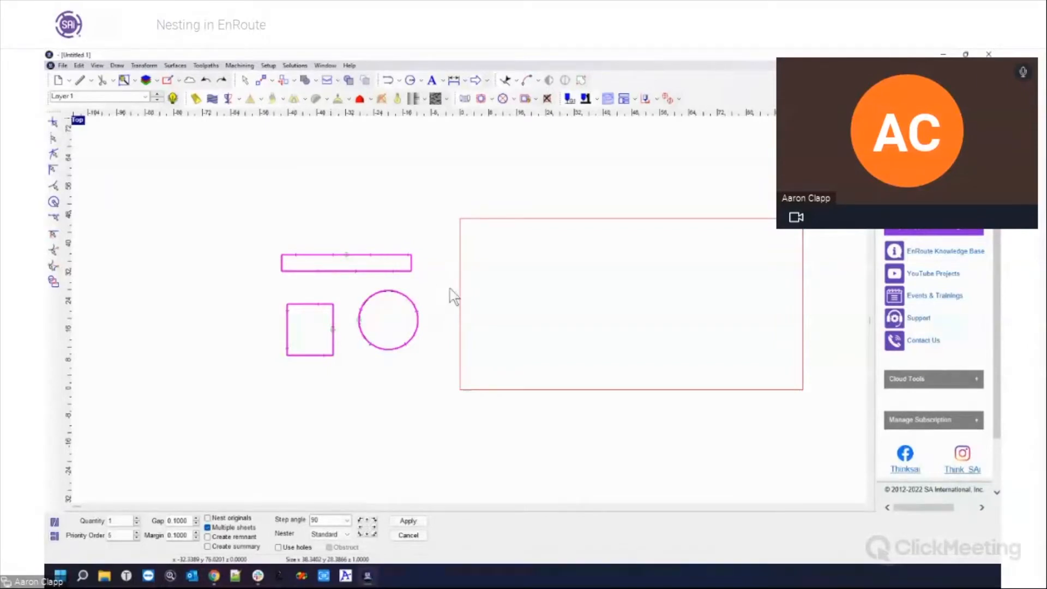
left_click(413, 536)
left_click(355, 289)
left_click_drag(228, 296, 479, 443)
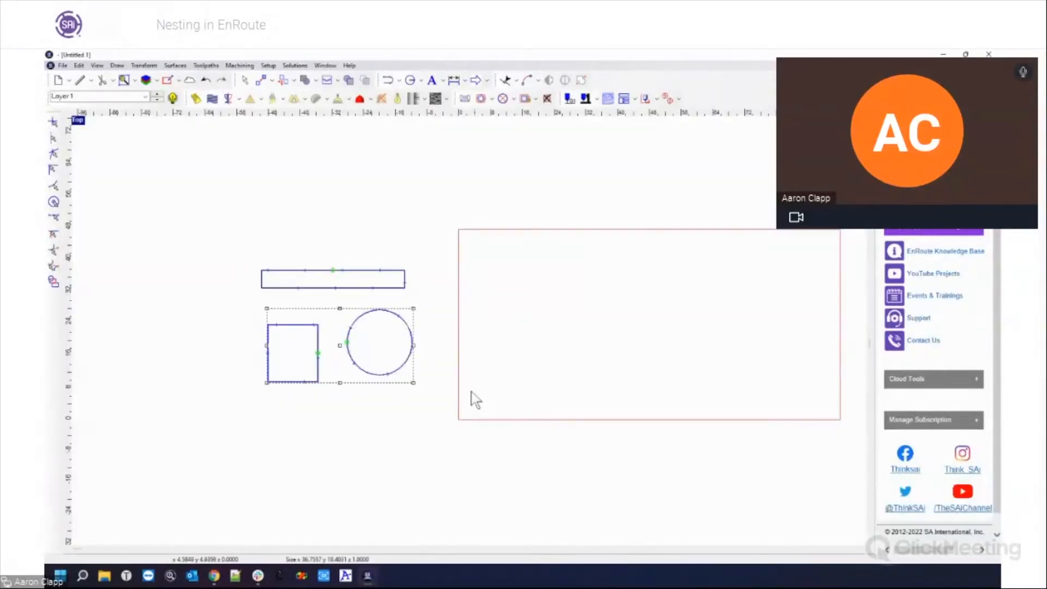
left_click(328, 80)
left_click(355, 256)
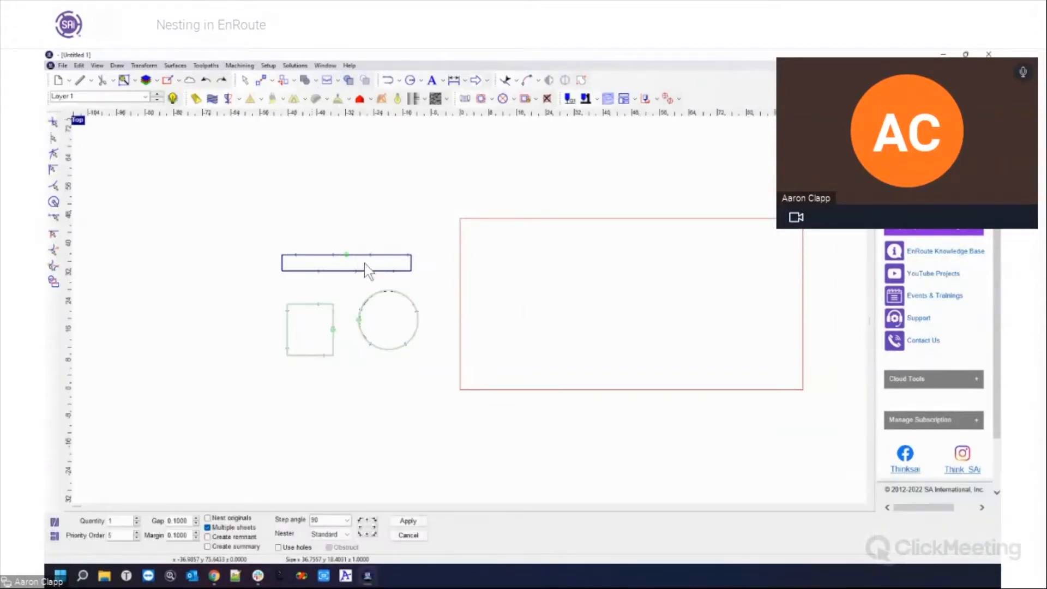
left_click(399, 535)
Start nesting with all three parts, trying a shared quantity of 10 before restoring it to 1
left_click_drag(233, 253, 480, 426)
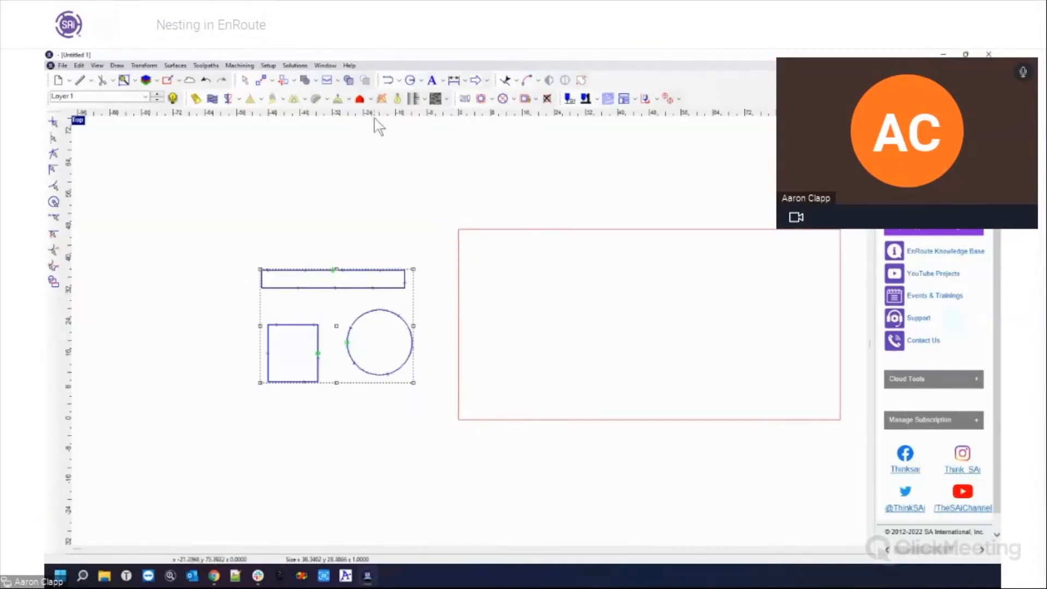
left_click(327, 80)
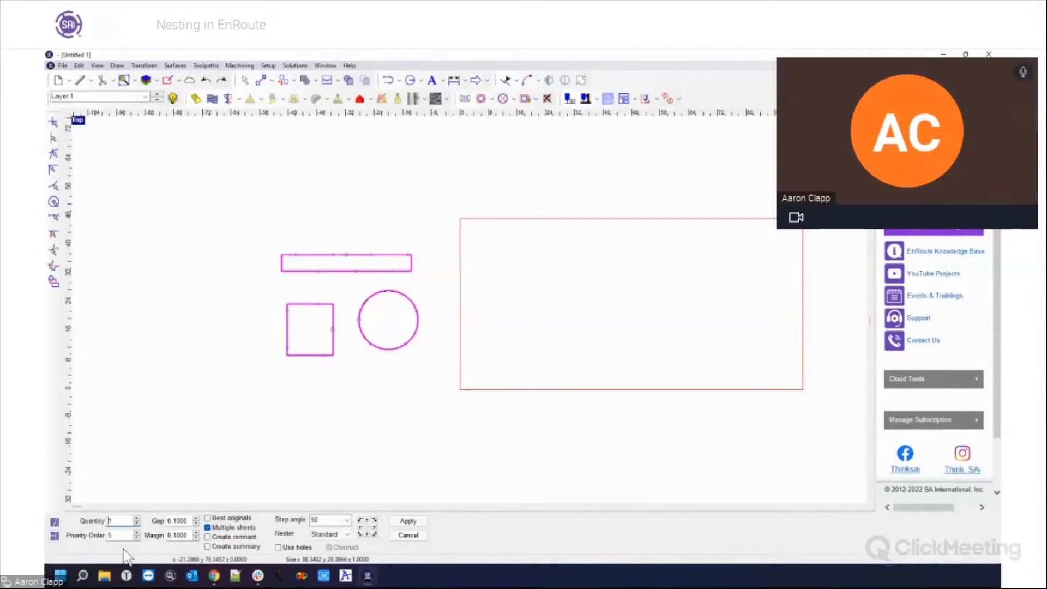
double_click(113, 521)
type("10")
key("Tab")
left_click_drag(122, 520, 107, 519)
type("1")
key("Tab")
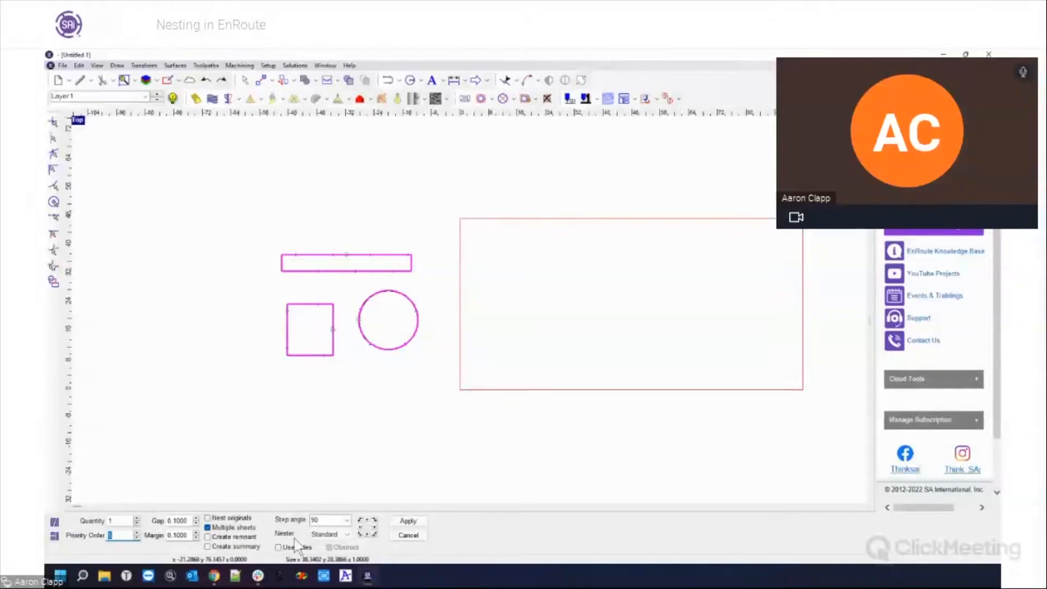
Set the nesting quantity to 10 for the long rectangle and 8 for the squarish rectangle
left_click(362, 254)
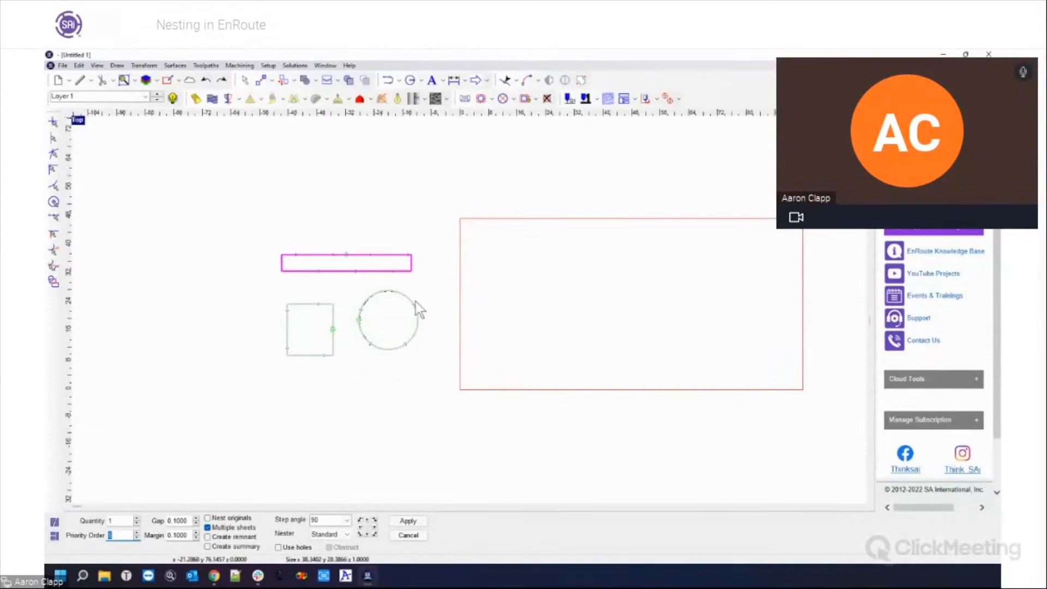
type("5")
double_click(123, 520)
type("10")
key("Tab")
left_click(288, 315)
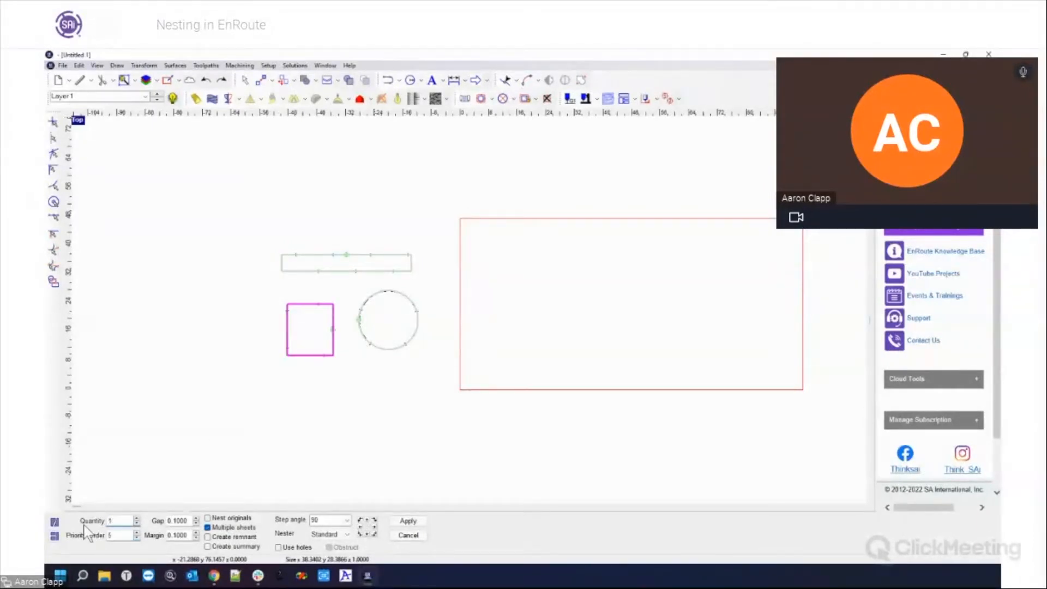
type("8")
key("Tab")
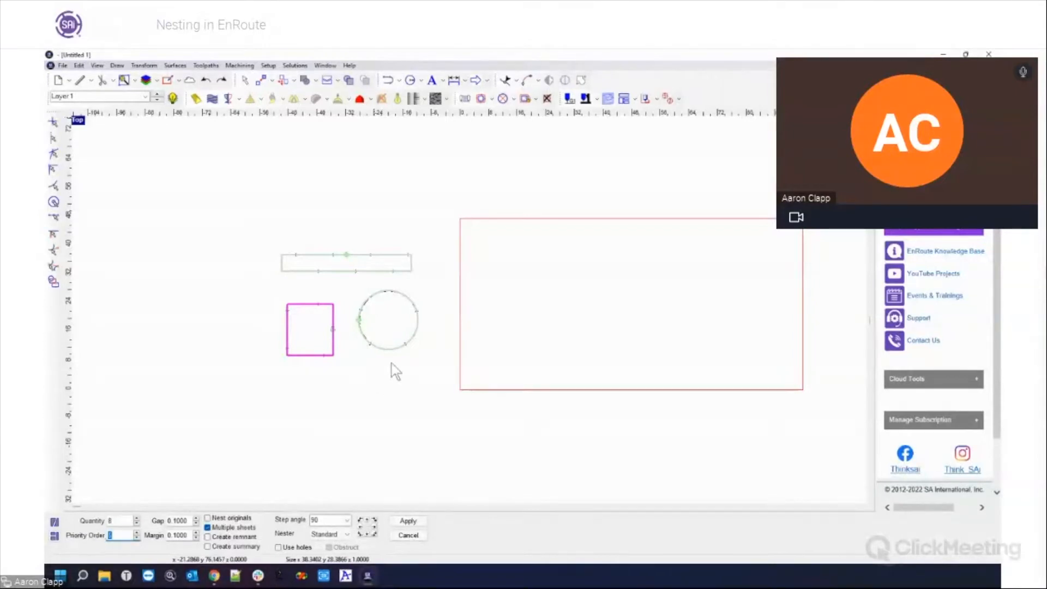
Set the circle's nesting quantity to 5 and check the quantities assigned to the individual parts
left_click(408, 307)
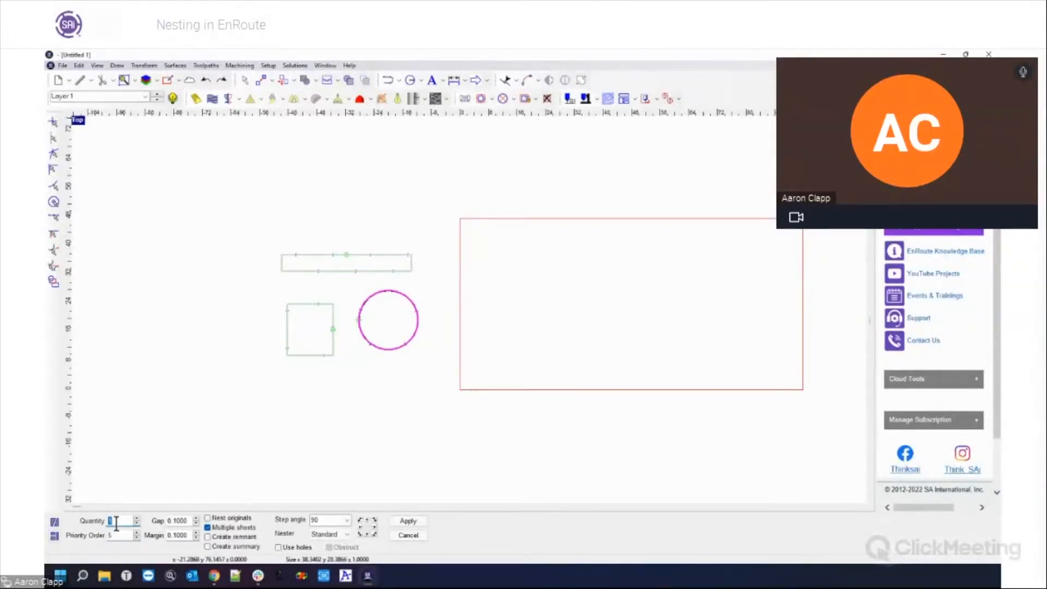
type("5")
key("Tab")
left_click(317, 271)
left_click(288, 327)
left_click(362, 334)
left_click(357, 266)
left_click(326, 322)
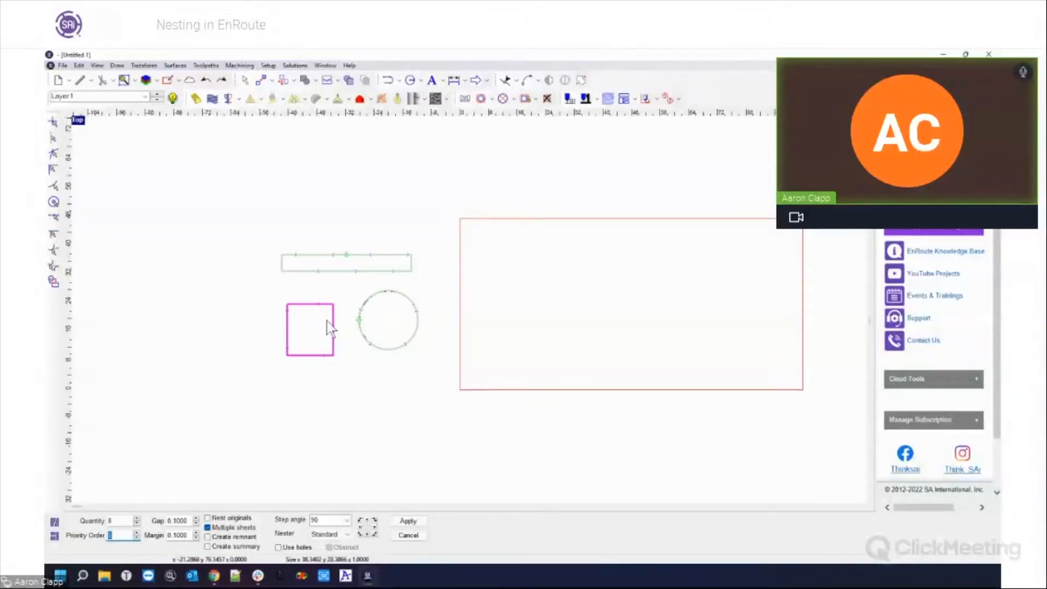
Set the nesting quantity to 10 for all three parts together, keeping priority order 5
left_click_drag(257, 221, 494, 424)
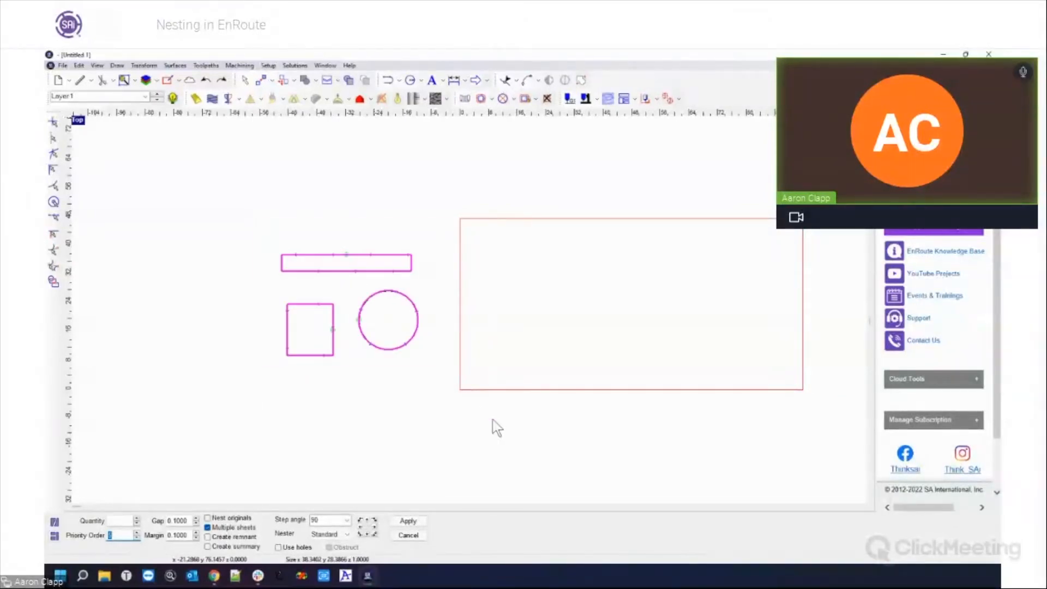
left_click(113, 521)
type("0")
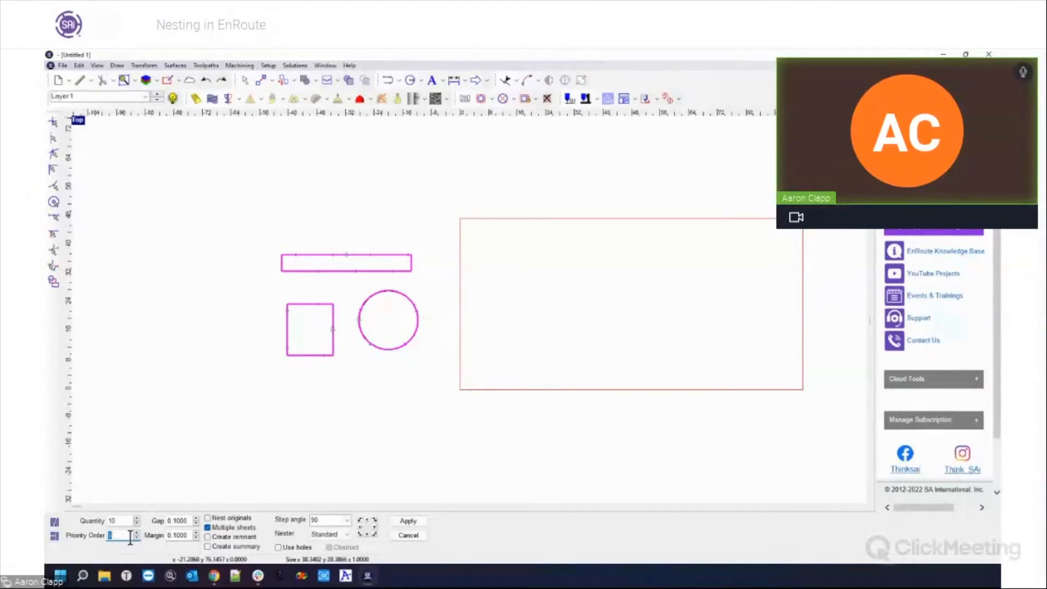
left_click(61, 536)
left_click(54, 525)
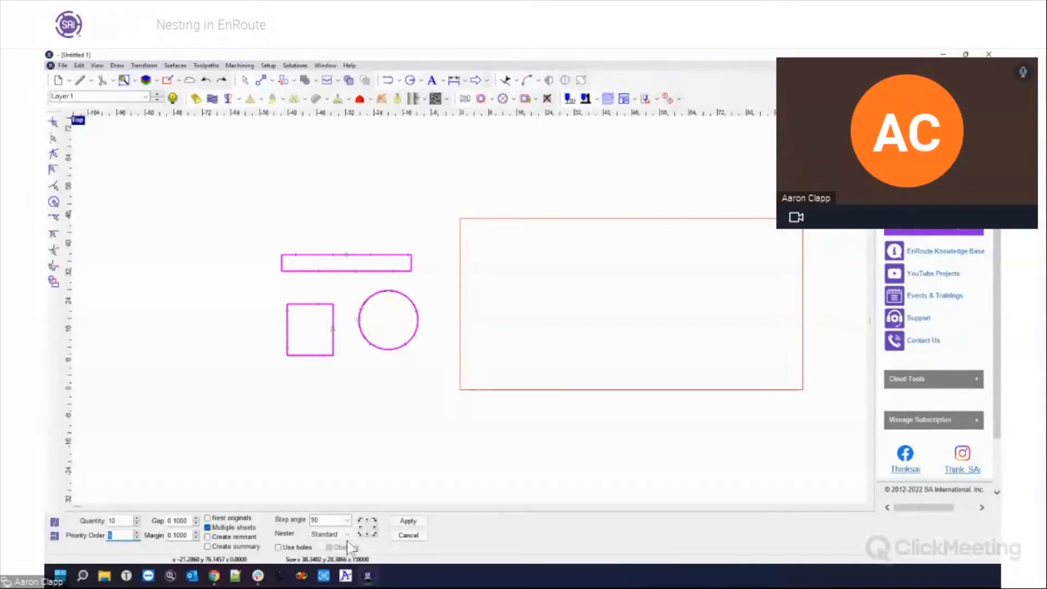
type("5")
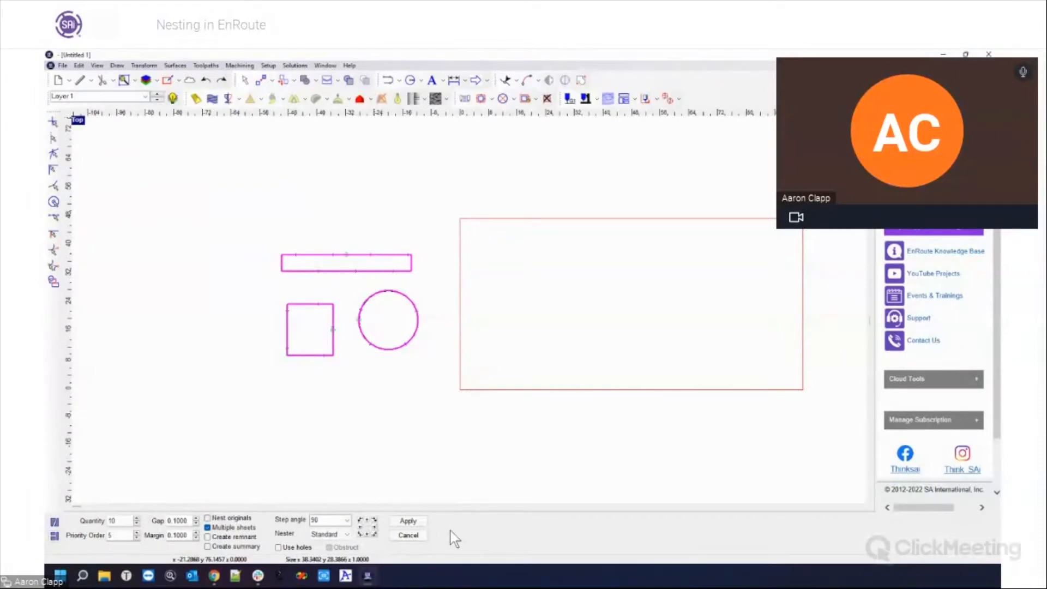
Set the nester to New for the three parts
left_click(347, 534)
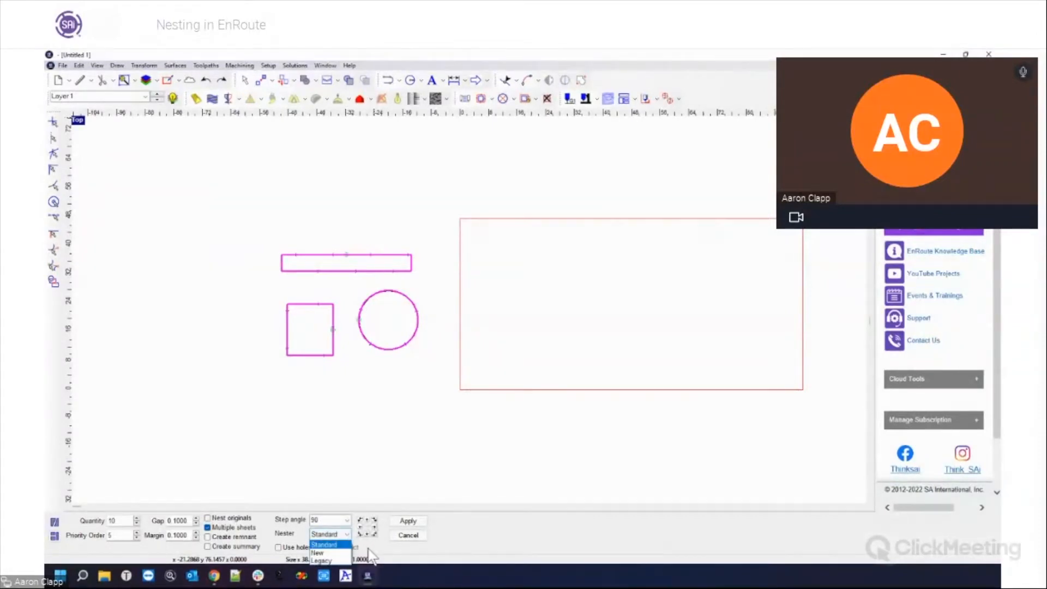
left_click(477, 535)
left_click(343, 537)
left_click(342, 553)
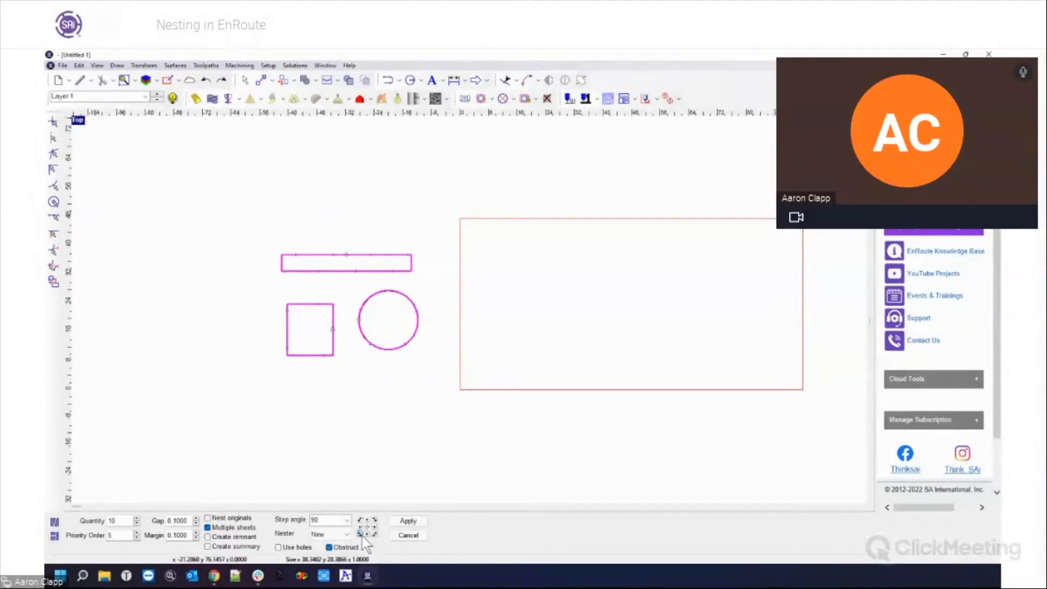
Examine the available nester types while keeping New selected
left_click(339, 534)
left_click(343, 551)
left_click(328, 534)
left_click(330, 553)
left_click(347, 534)
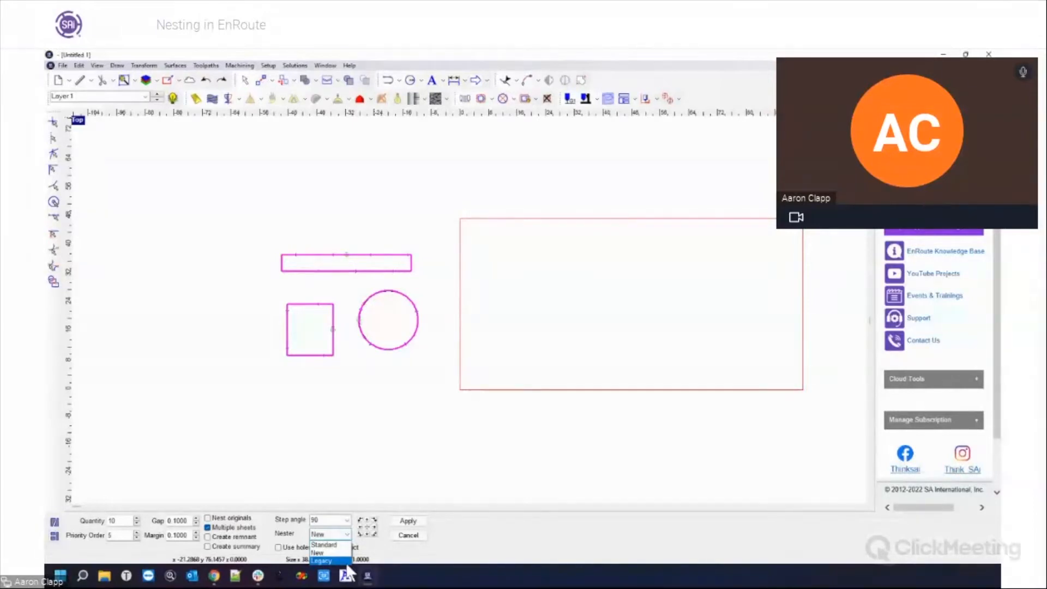
left_click(494, 537)
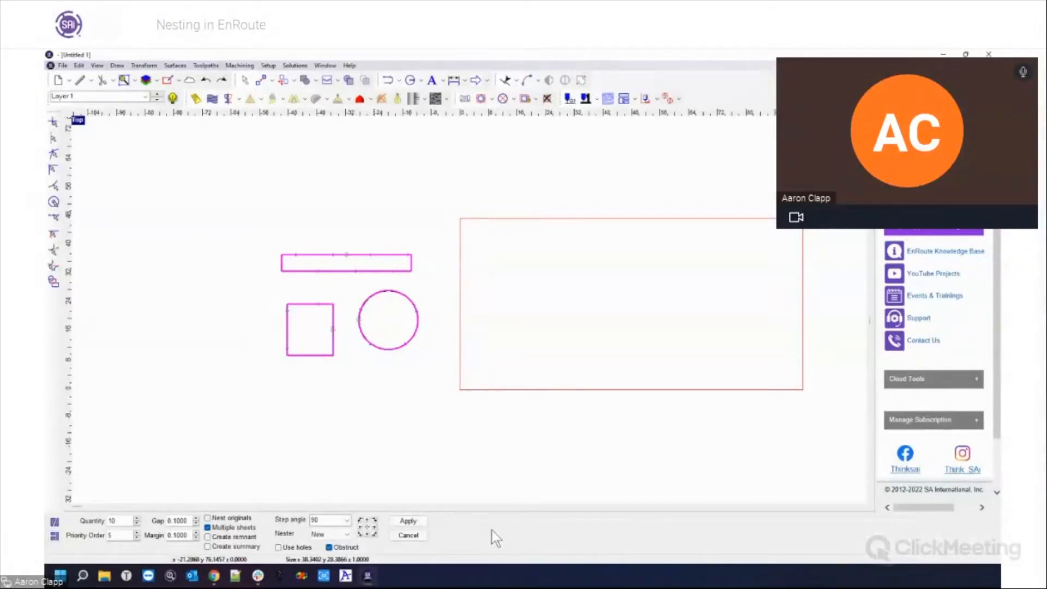
left_click(345, 535)
left_click(419, 541)
Try a gap of -0.2 and a margin of 0 for the nest
left_click_drag(168, 521, 185, 523)
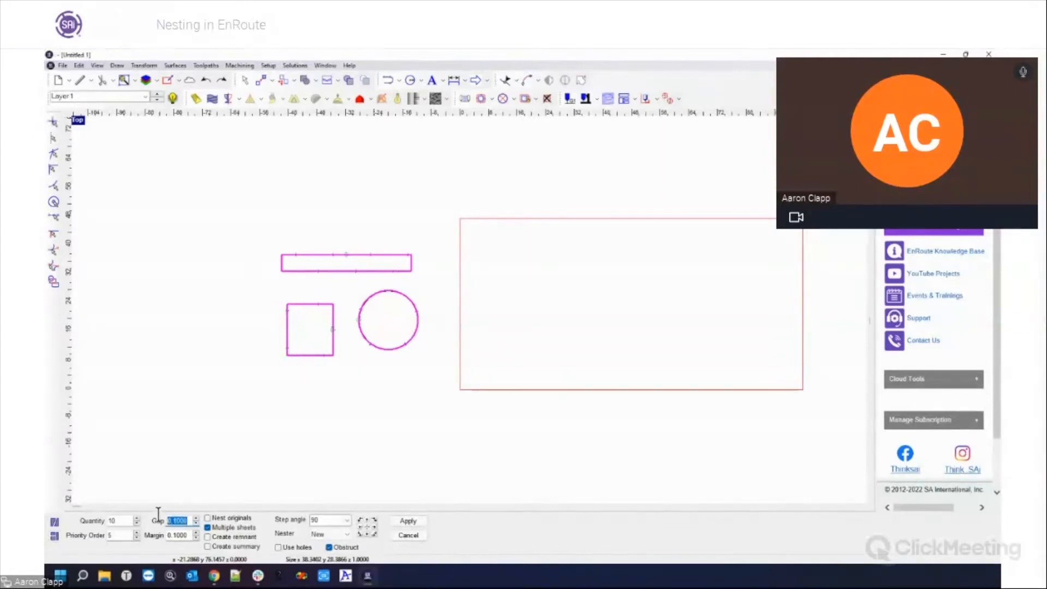
type("0")
key("Tab")
left_click(196, 520)
left_click(195, 539)
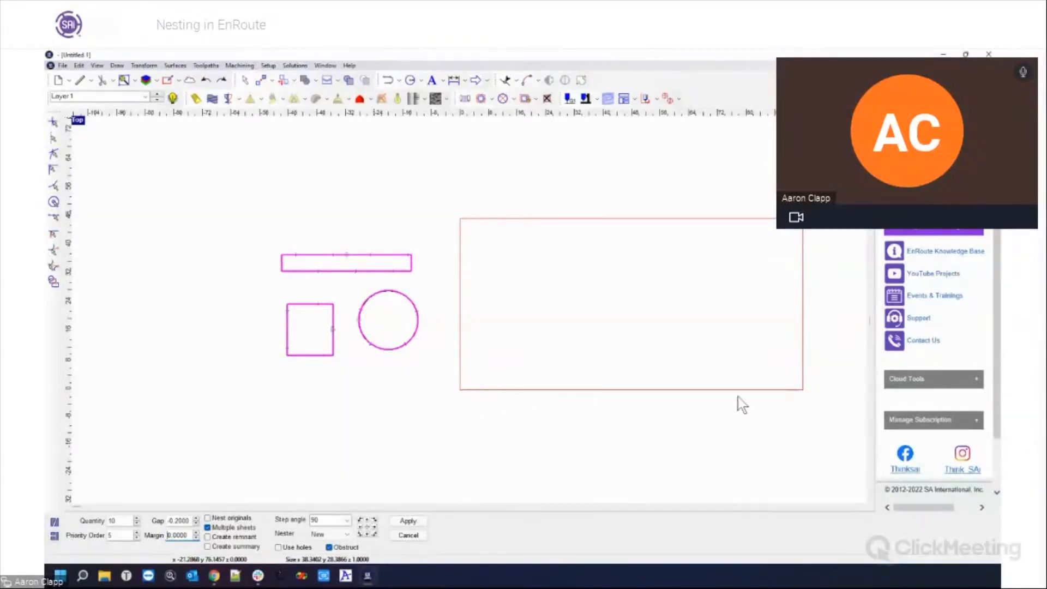
Set both the nest's margin and gap to 0.1
left_click_drag(189, 535, 152, 535)
type("1")
key("shift+Tab")
type(".1")
key("Tab")
Include the original parts, apply the nest to the plate, and select all the nested parts
left_click(217, 519)
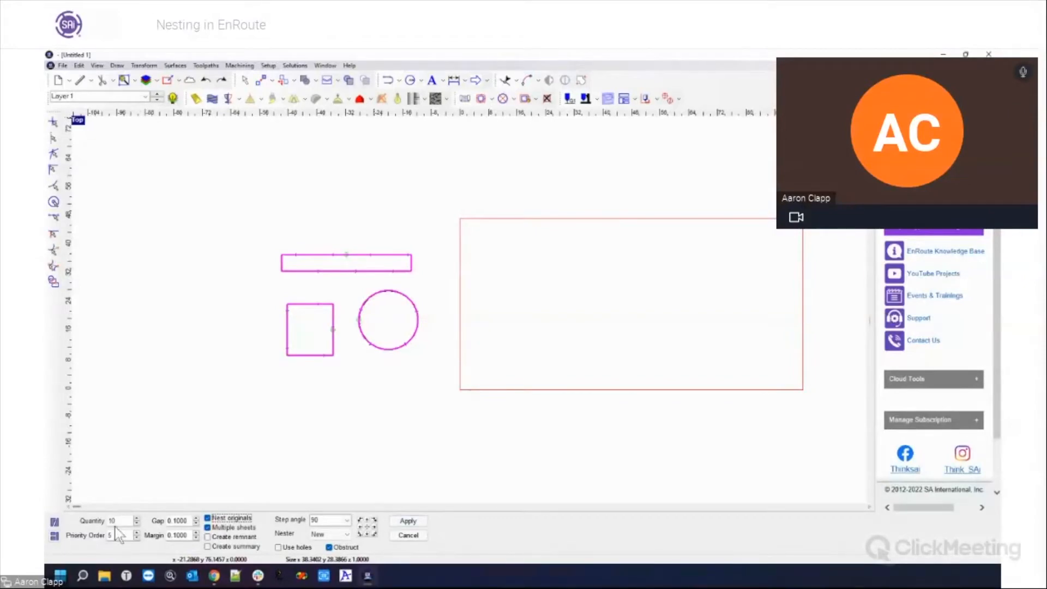
left_click(399, 524)
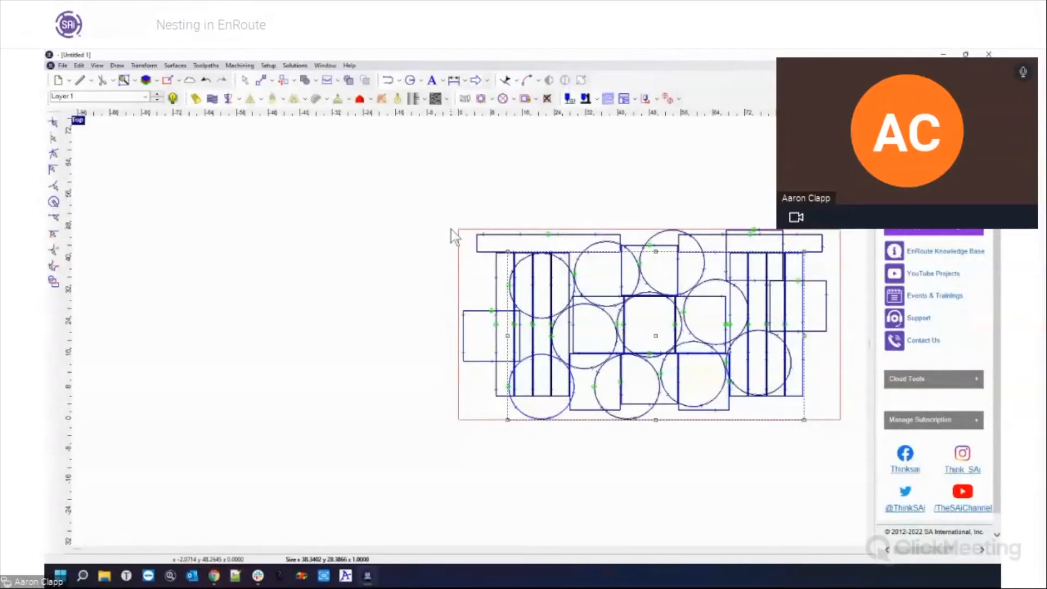
left_click_drag(457, 207, 850, 447)
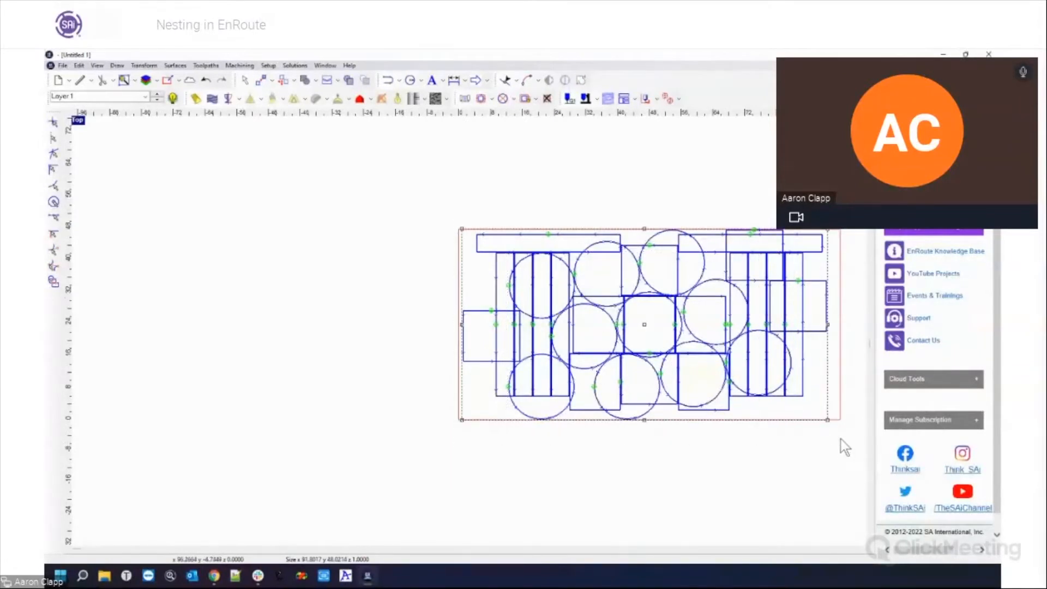
Examine the nested sheets one at a time by displaying layer nested_1 and returning to Layer 1
scroll(797, 310, "up", 2)
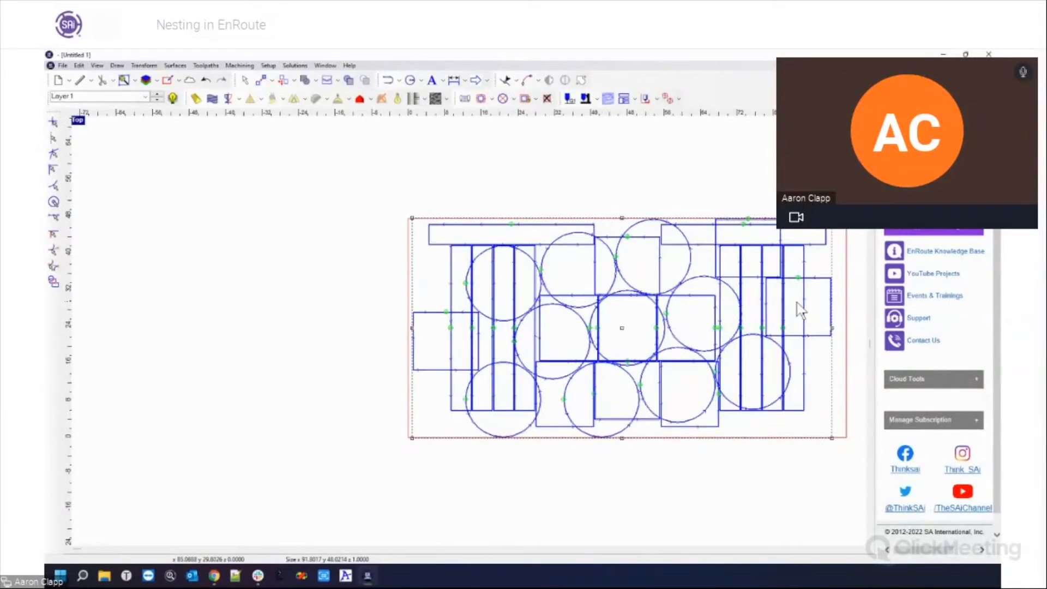
scroll(800, 310, "down", 1)
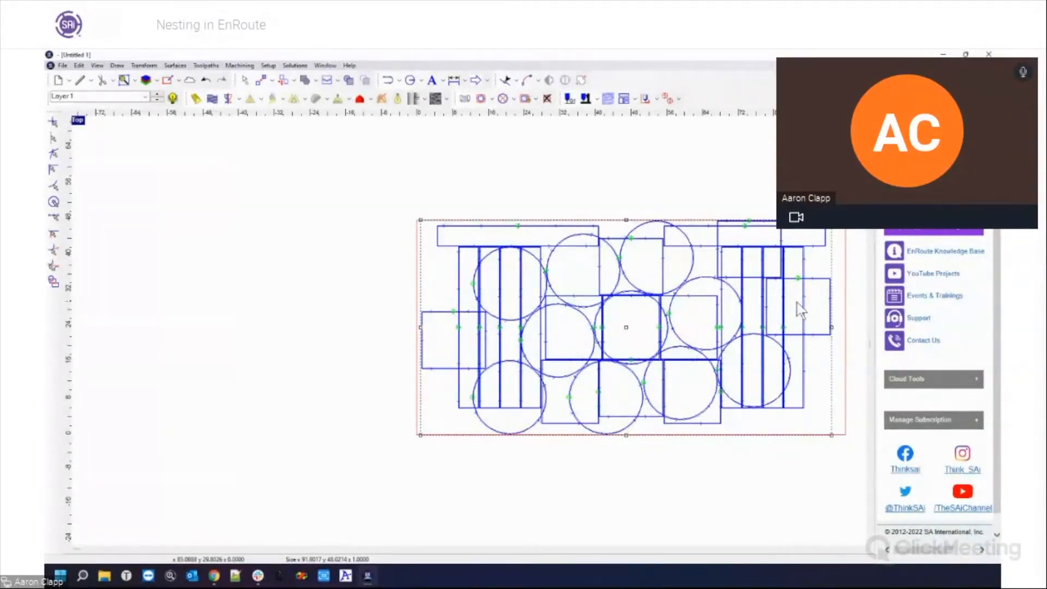
left_click(145, 97)
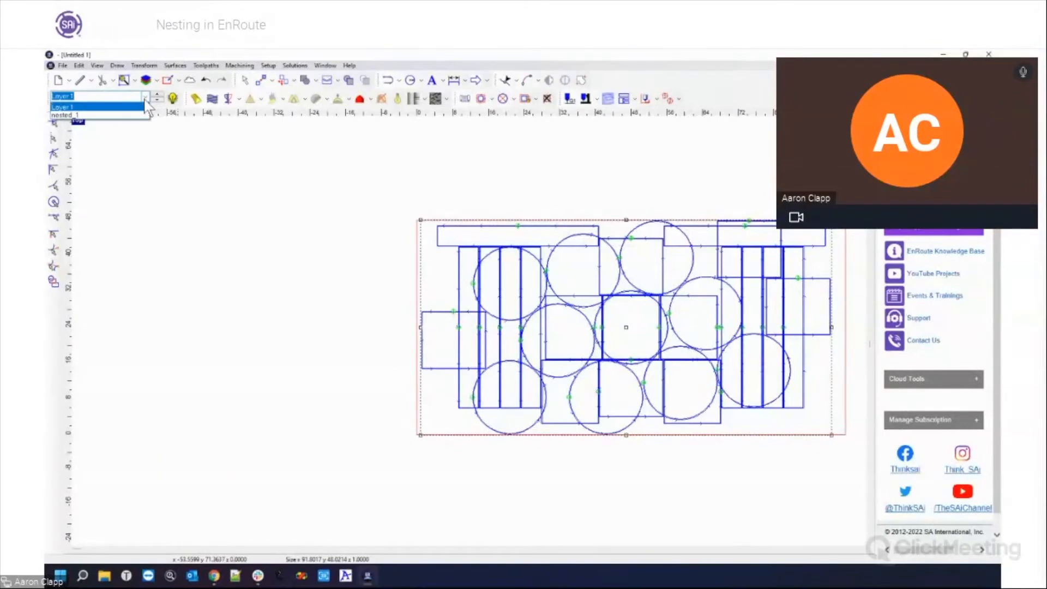
left_click(113, 114)
left_click(145, 98)
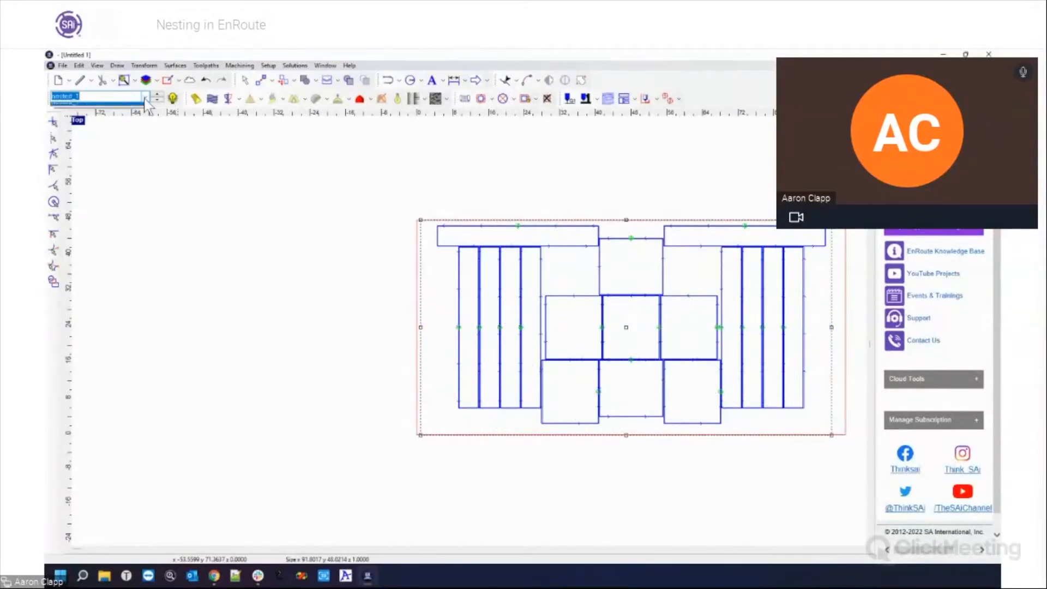
left_click(112, 110)
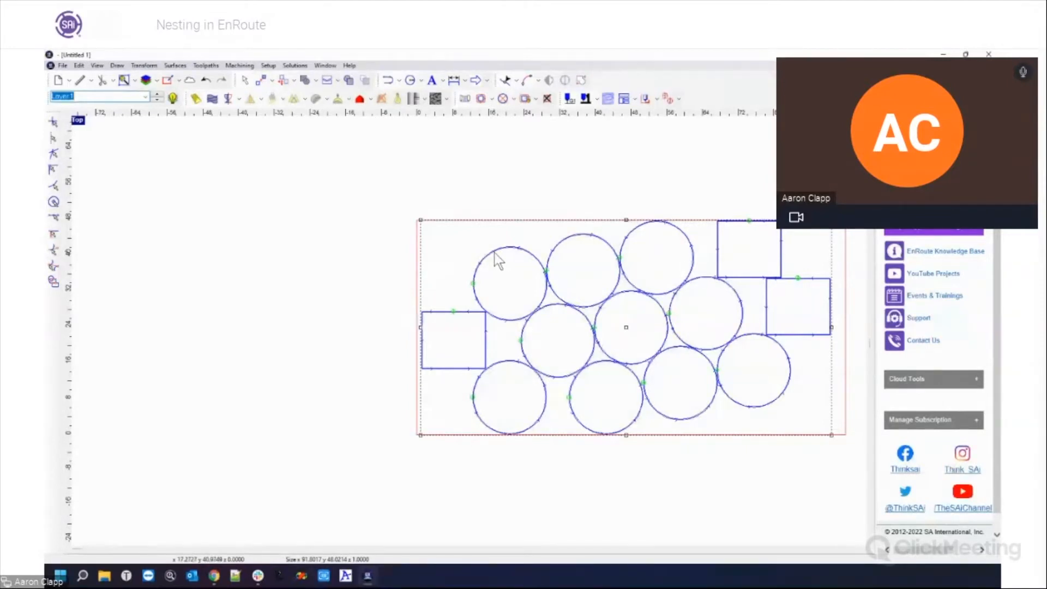
Move one circle and one square from Layer 1 off the plate into the empty area beside it
left_click(444, 227)
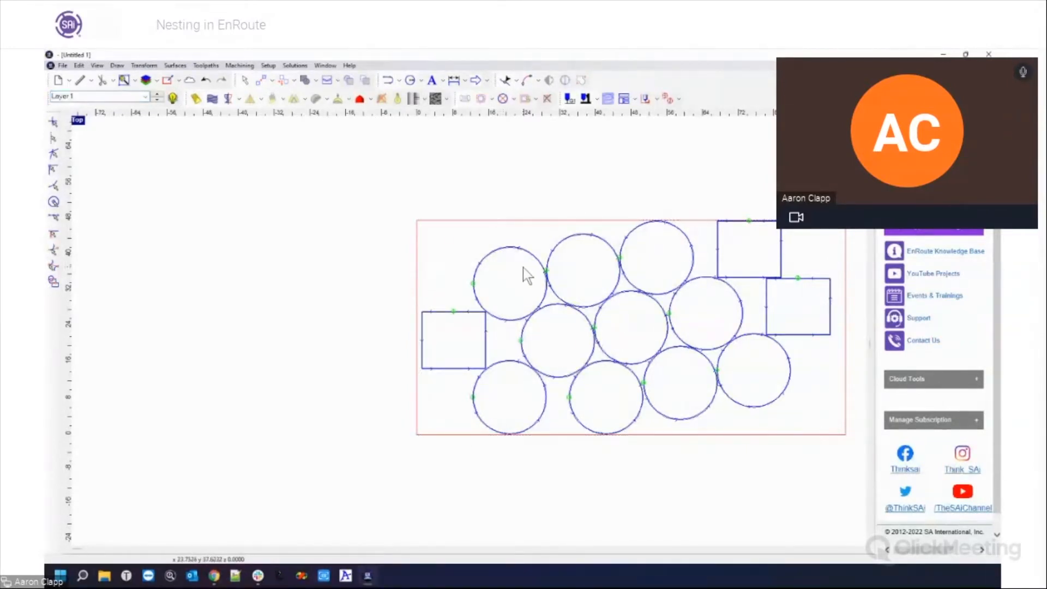
left_click(518, 254)
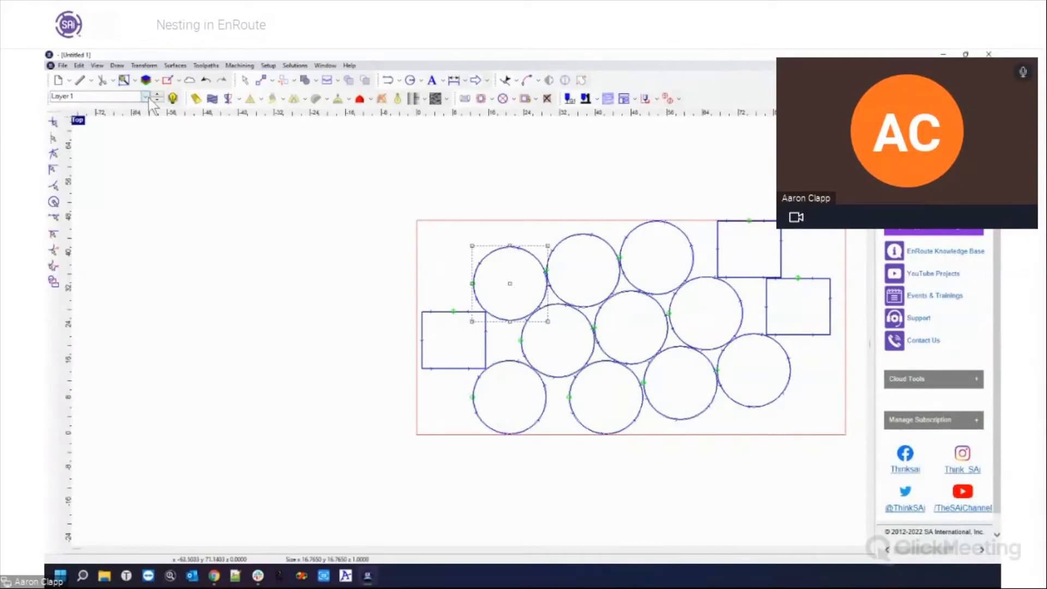
left_click_drag(470, 281, 236, 269)
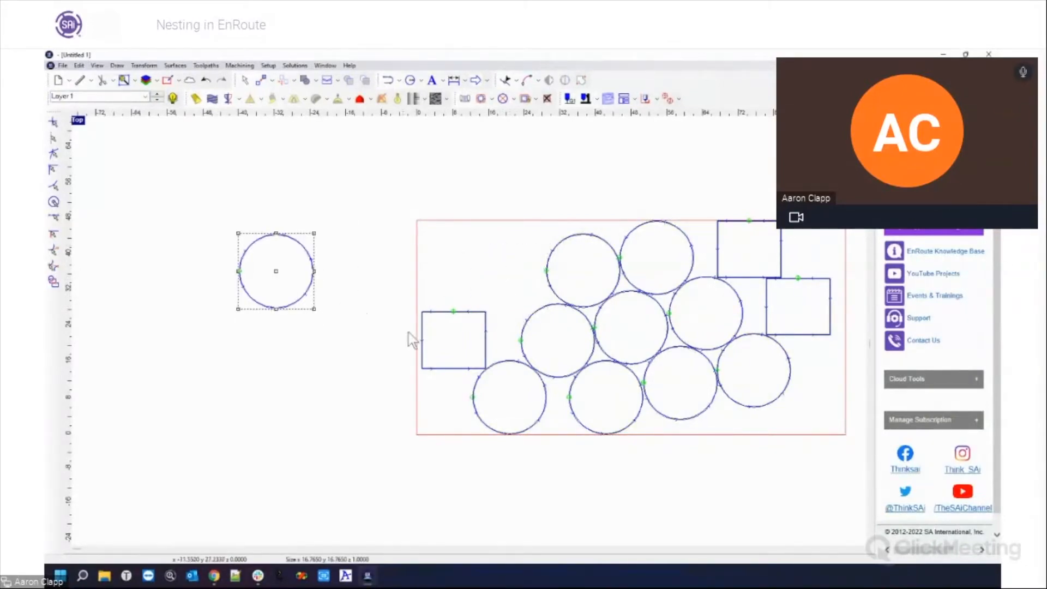
left_click(457, 337)
left_click_drag(457, 342, 292, 357)
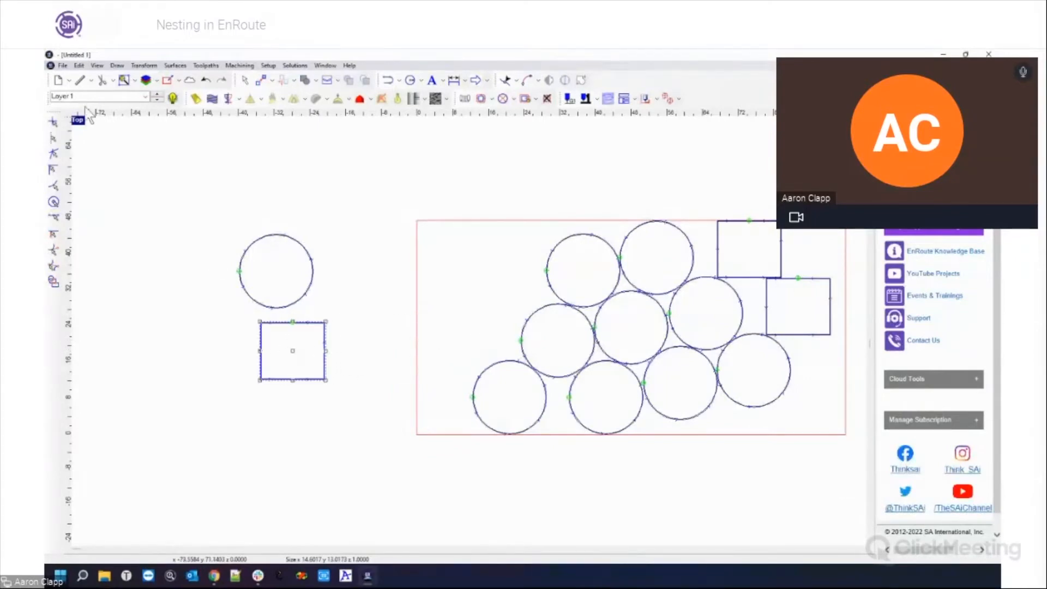
Make nested_1 the current layer and move one long horizontal rectangle off the plate
left_click(146, 97)
left_click(124, 116)
left_click(505, 227)
left_click_drag(504, 244, 284, 251)
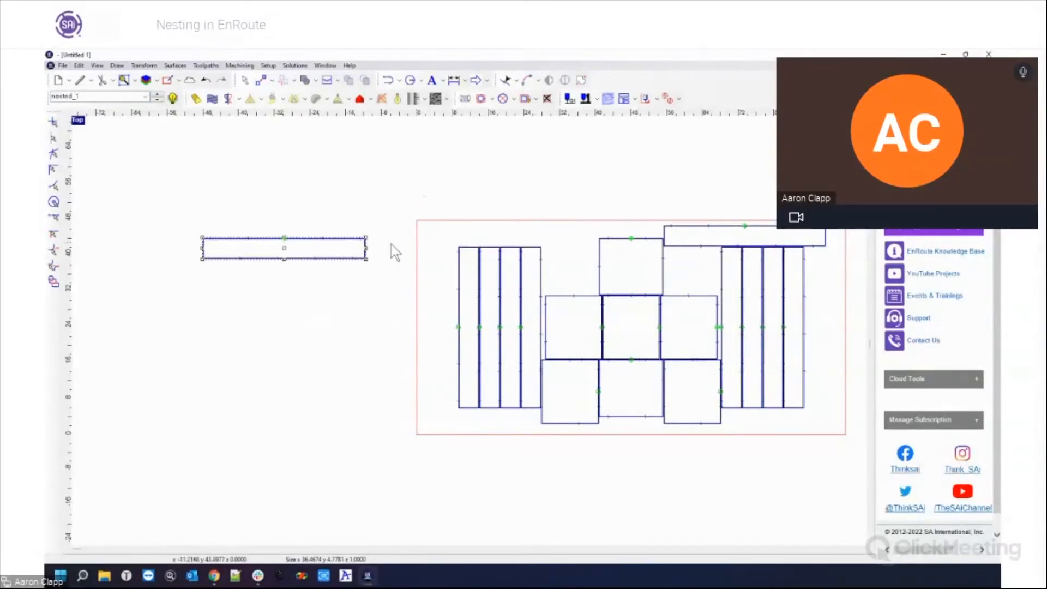
Show all layers together and delete every remaining nested part on the plate
left_click_drag(418, 180, 852, 455)
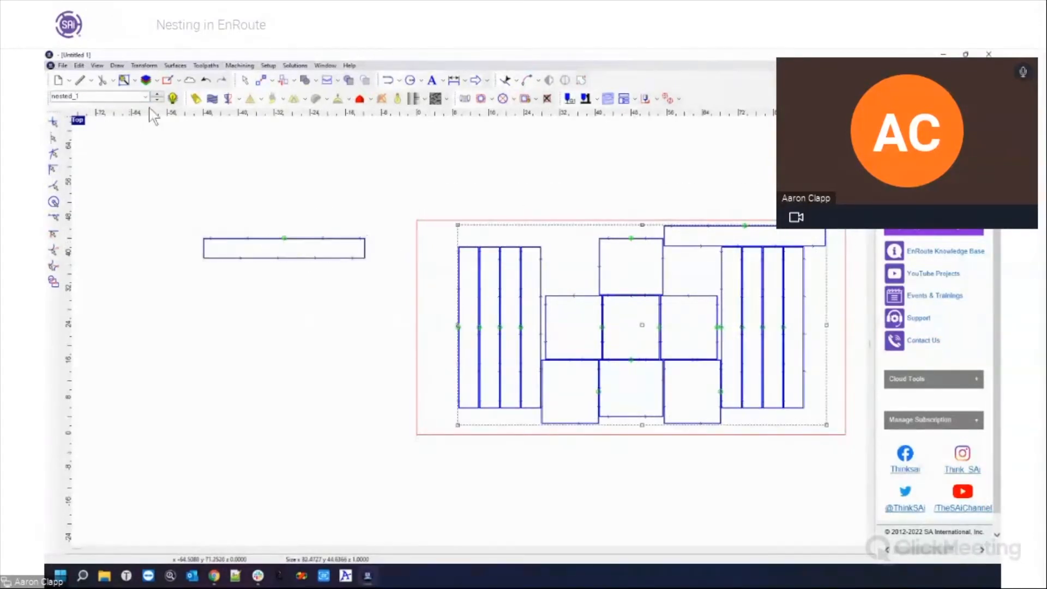
left_click(172, 99)
left_click_drag(459, 207, 840, 469)
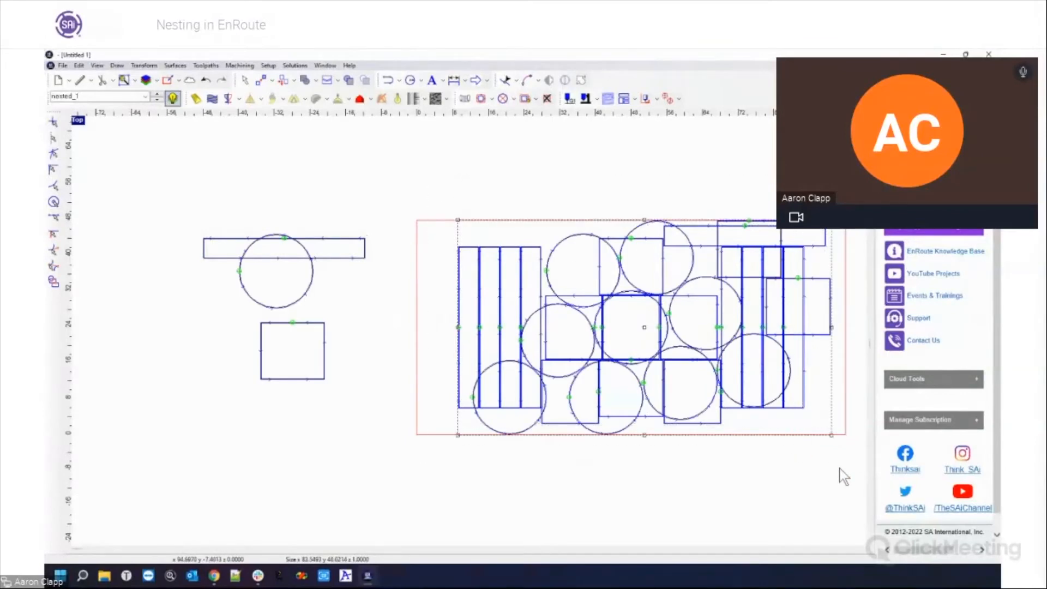
key("Delete")
Move the long rectangle clear above the circle and select all three parts
left_click(321, 240)
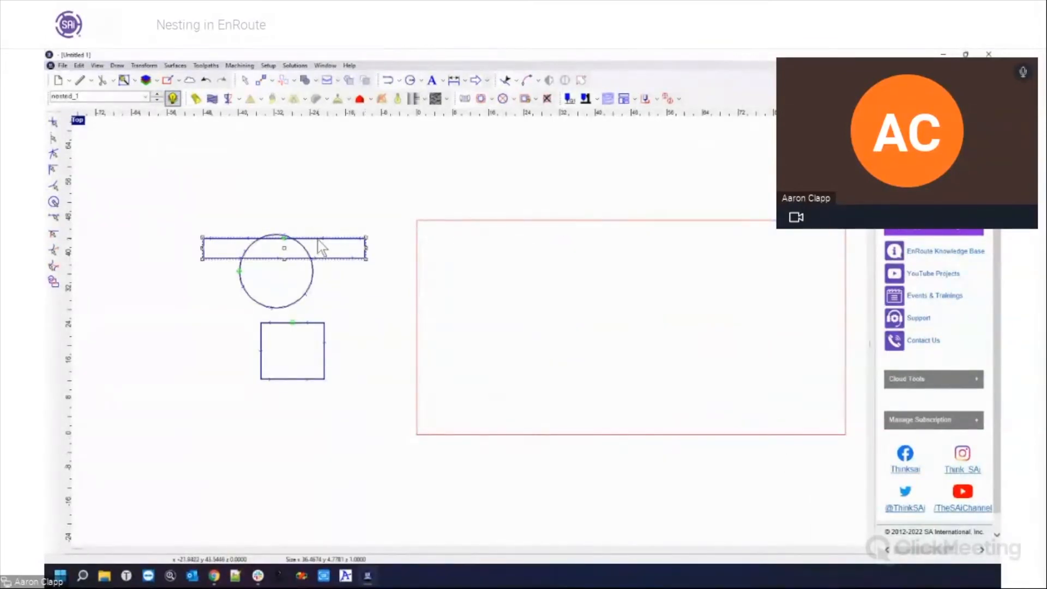
left_click_drag(286, 254, 283, 221)
left_click_drag(187, 179, 413, 436)
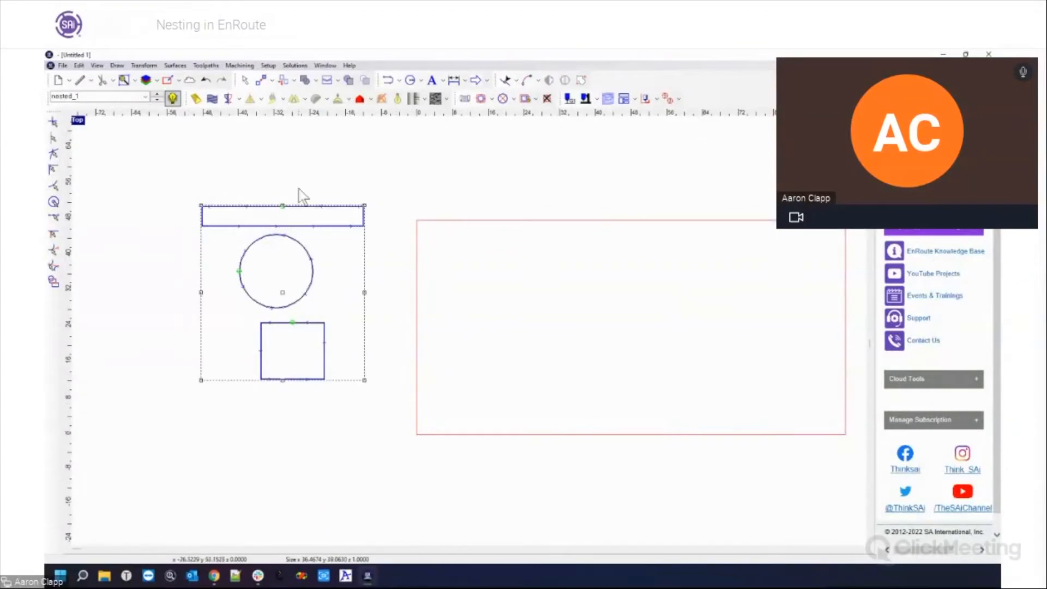
Start a nest of the three parts with Nest originals off and Multiple sheets on
left_click(327, 80)
left_click(207, 527)
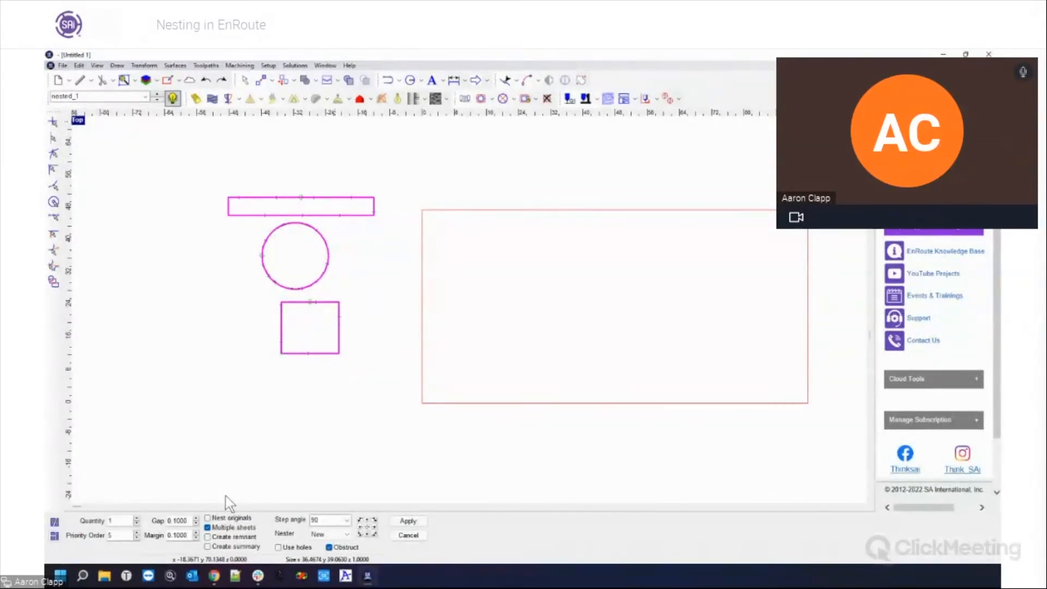
left_click_drag(399, 186, 867, 434)
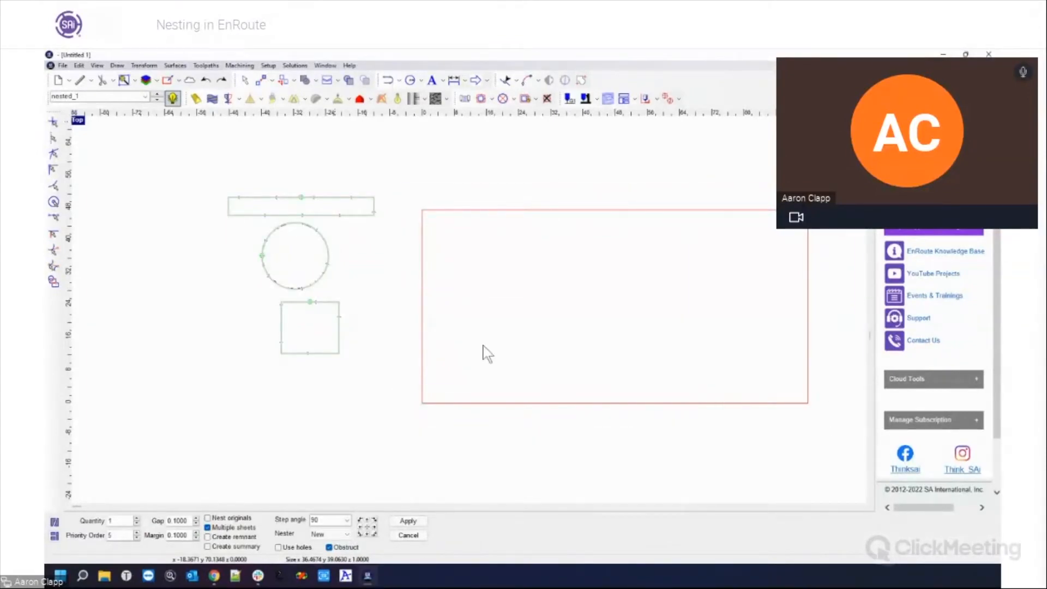
left_click_drag(193, 178, 411, 384)
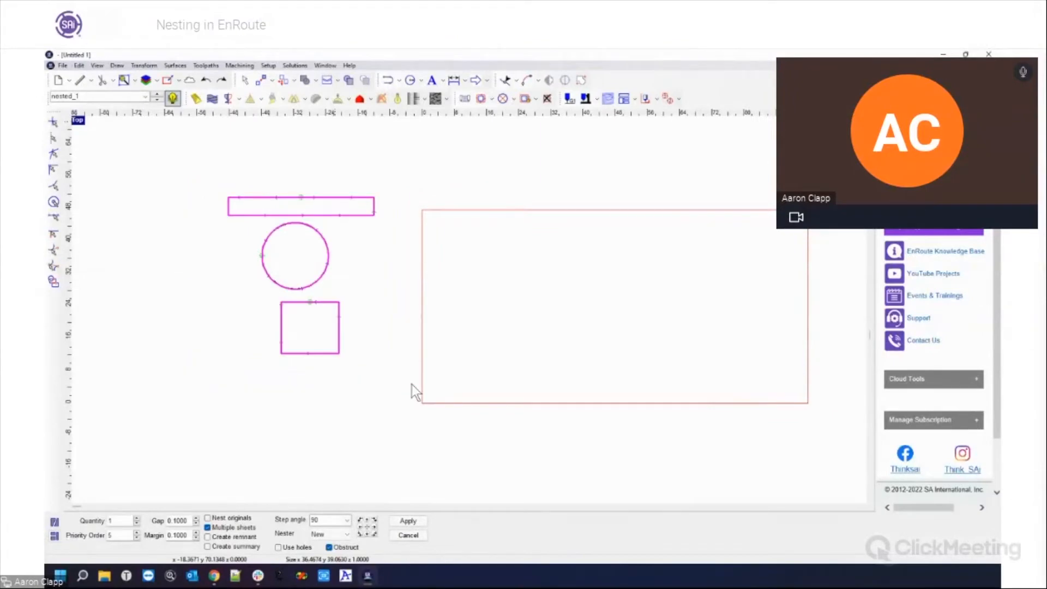
left_click_drag(197, 163, 416, 391)
Enable Create remnant and Create summary for the nest, keeping Multiple sheets on and New as the nester
left_click(208, 528)
left_click(207, 537)
left_click(207, 547)
left_click(347, 534)
left_click(333, 544)
Set the quantity to 5 and apply the nest to the plate
left_click(117, 521)
left_click_drag(118, 521, 107, 523)
type("5")
key("Tab")
left_click(408, 521)
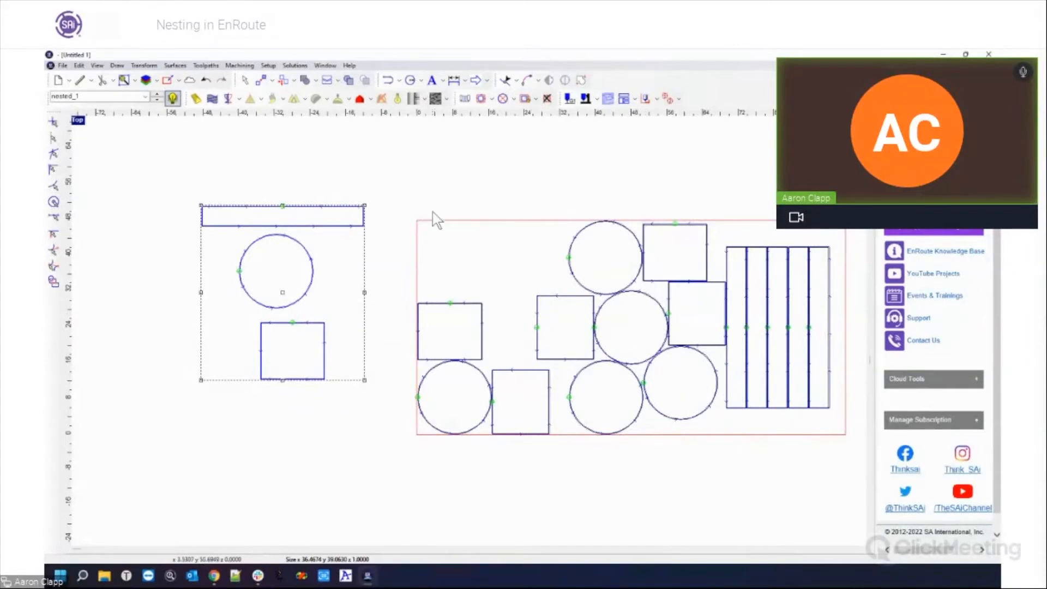
Delete all the nested copies from the plate
left_click_drag(413, 195, 845, 477)
key("Delete")
Nest the three original parts with a quantity of 5 and Multiple sheets turned off
left_click_drag(189, 191, 429, 446)
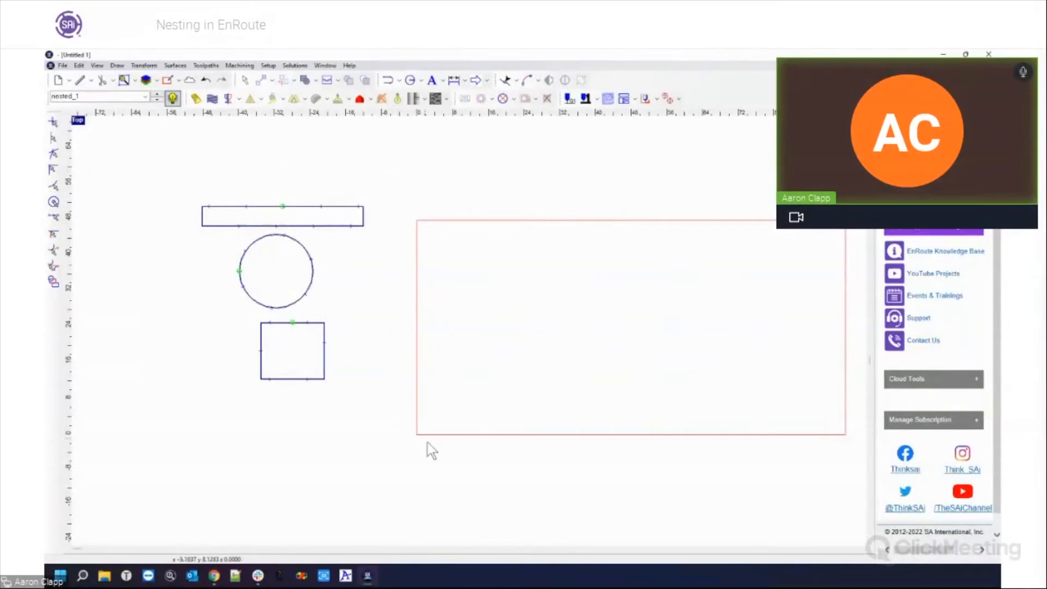
left_click(326, 80)
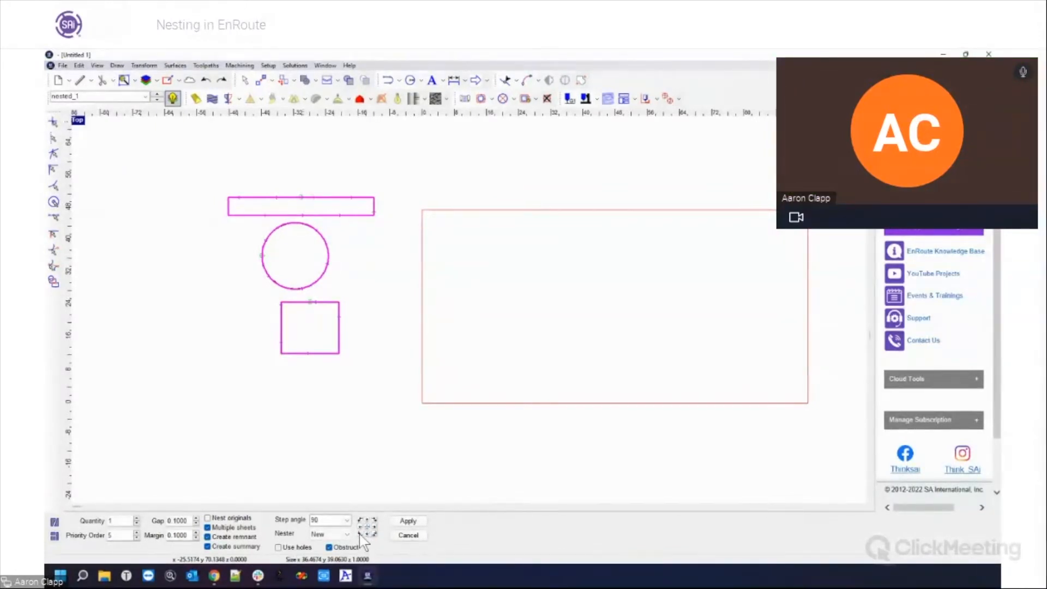
mouse_move(381, 567)
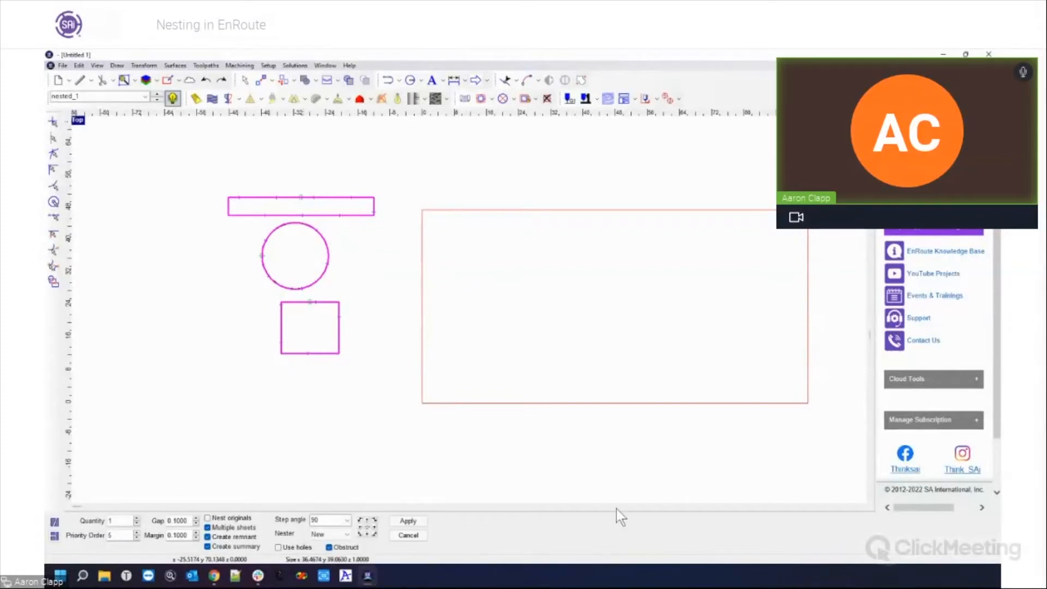
left_click(344, 550)
left_click(207, 528)
double_click(115, 521)
type("5")
key("Tab")
left_click(405, 523)
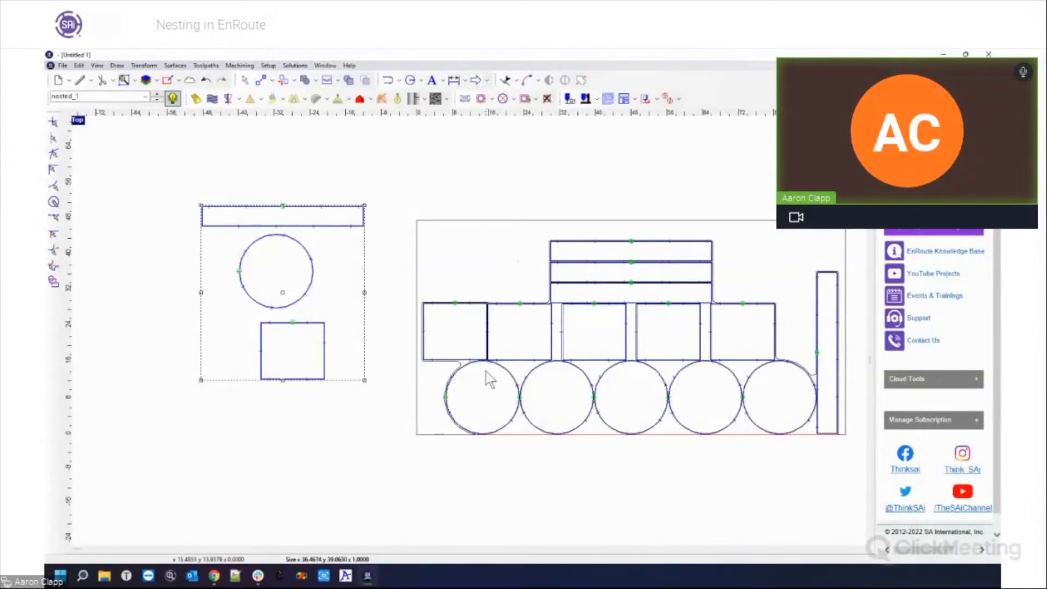
Move the remnant outline off the nested parts and place it above the plate
left_click(623, 207)
left_click(619, 220)
left_click_drag(631, 327, 622, 279)
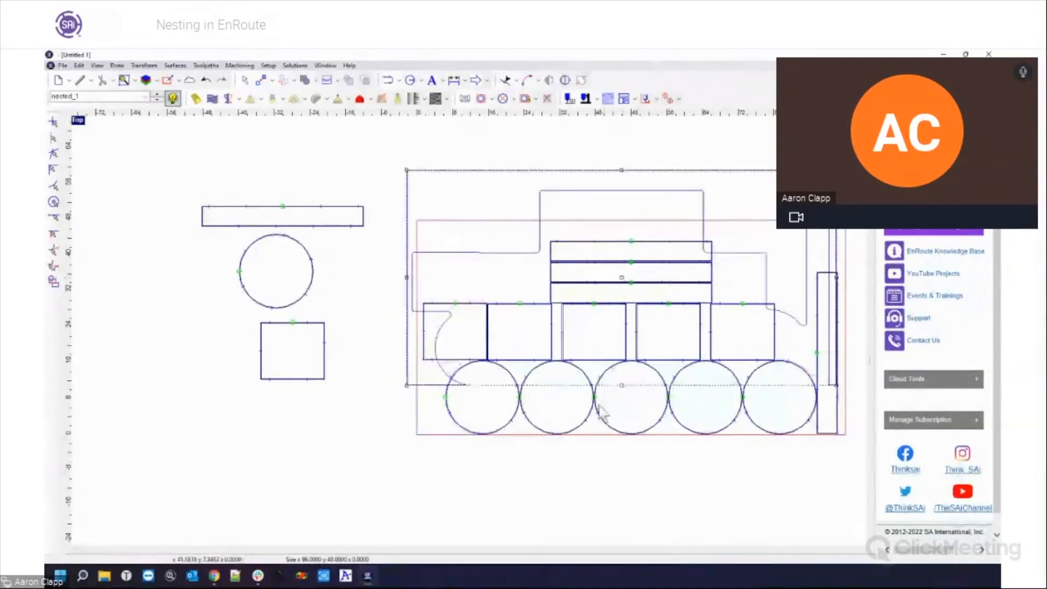
scroll(600, 404, "down", 3)
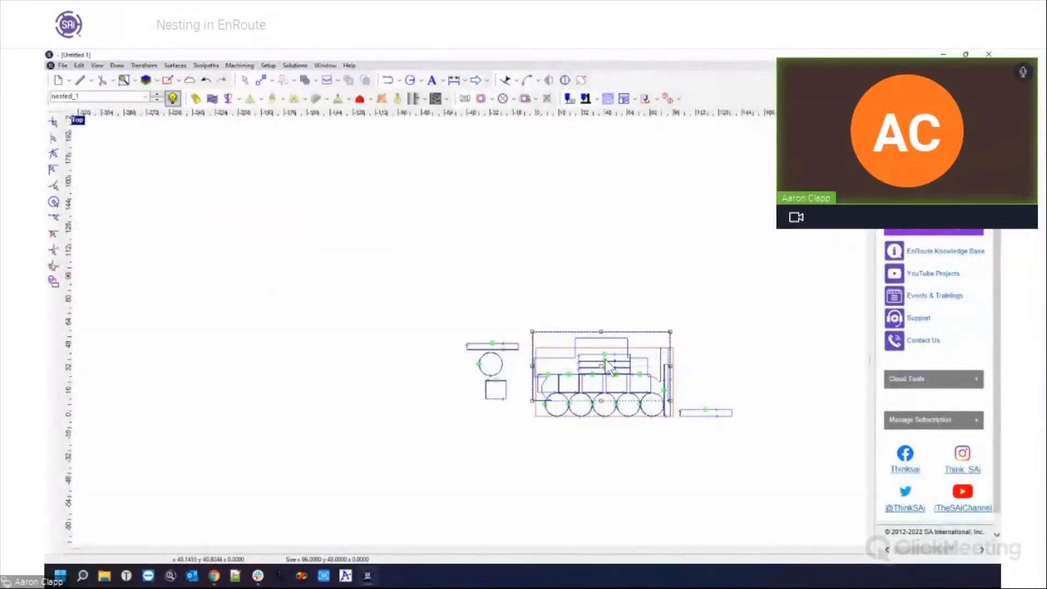
mouse_move(603, 364)
left_mouse_down()
mouse_move(605, 285)
mouse_move(603, 296)
left_mouse_up()
scroll(725, 414, "up", 1)
scroll(725, 414, "up", 2)
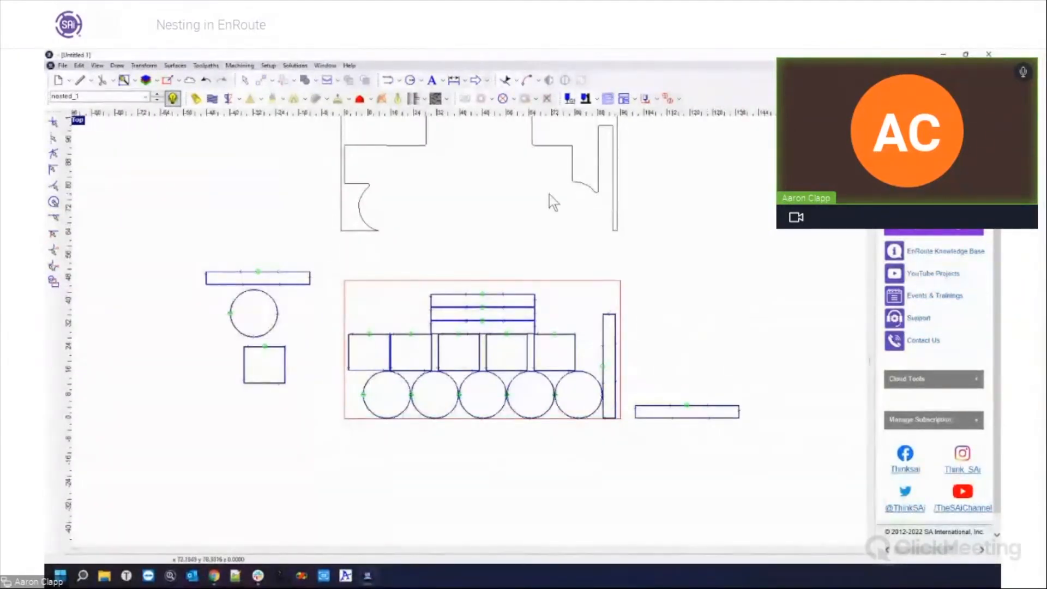
scroll(549, 194, "down", 1)
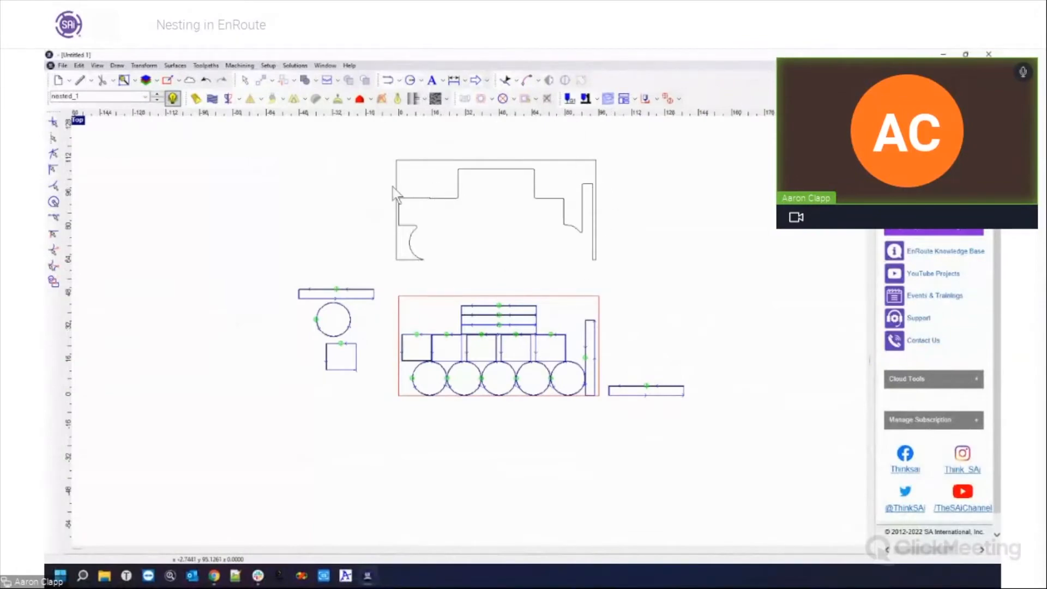
Select the remnant outline and convert it into a plate with Plate from contour
left_click(502, 159)
left_click_drag(385, 146, 652, 276)
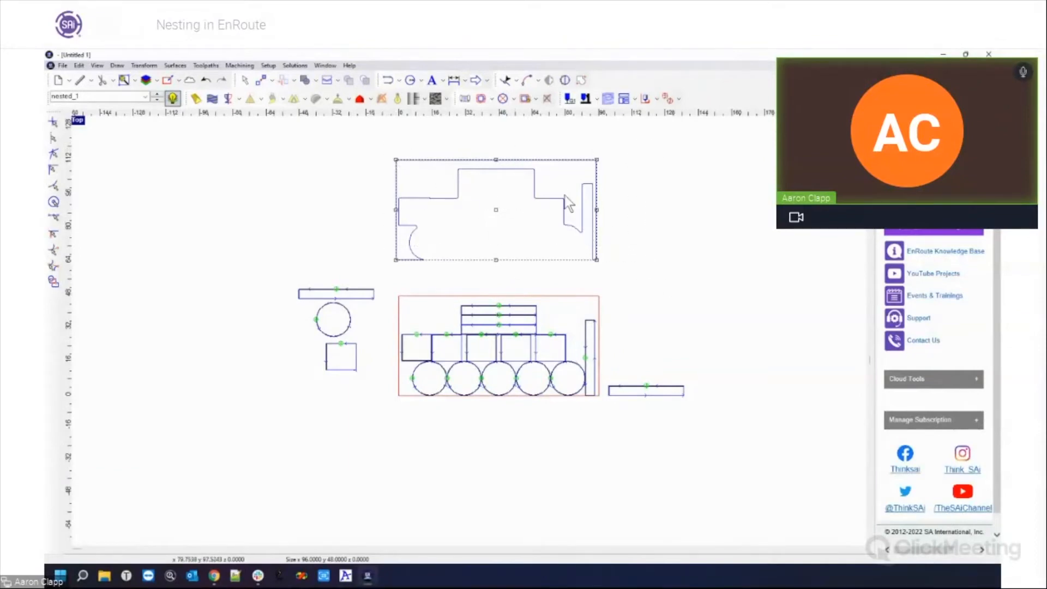
left_click(180, 83)
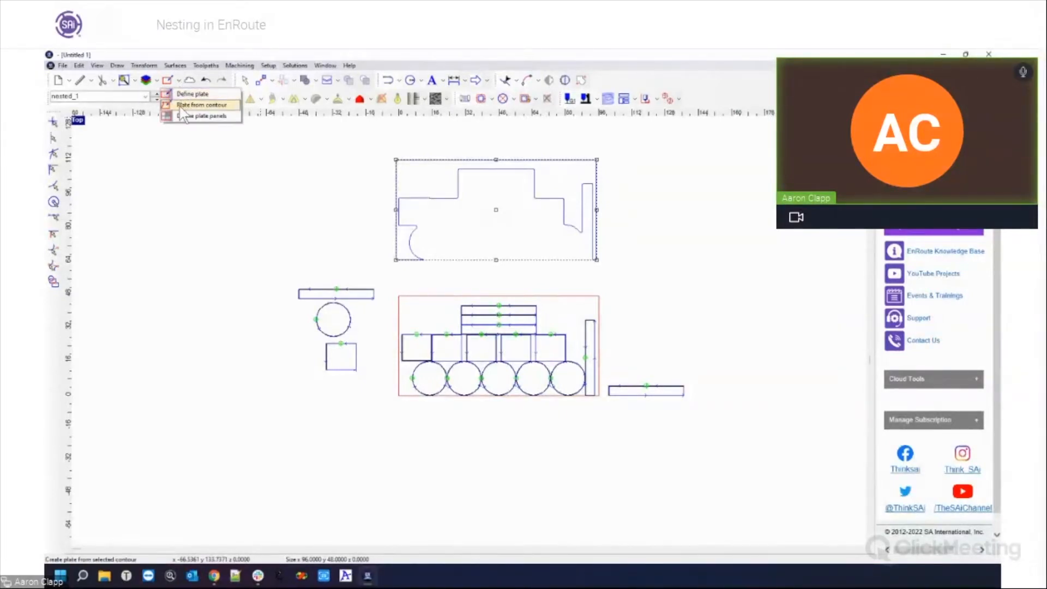
left_click(214, 104)
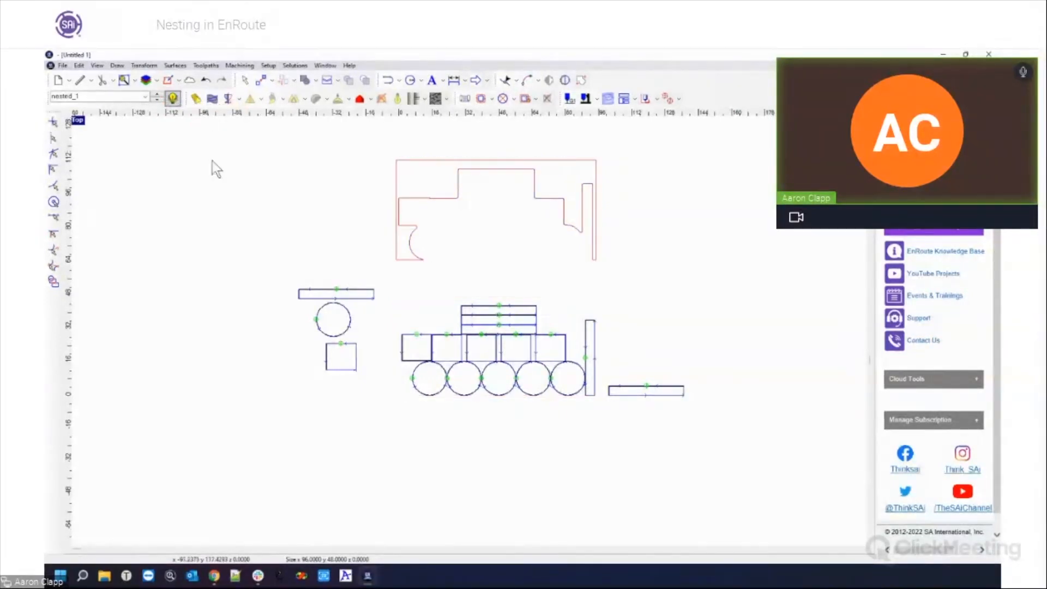
left_click(366, 249)
left_click_drag(381, 140, 641, 276)
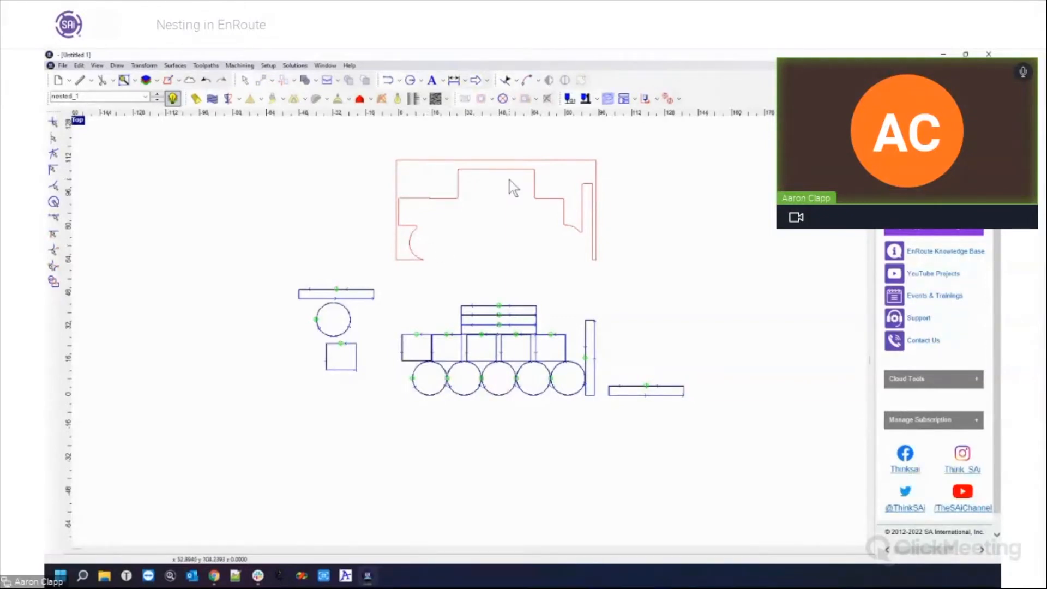
left_click_drag(383, 146, 656, 277)
left_click(170, 80)
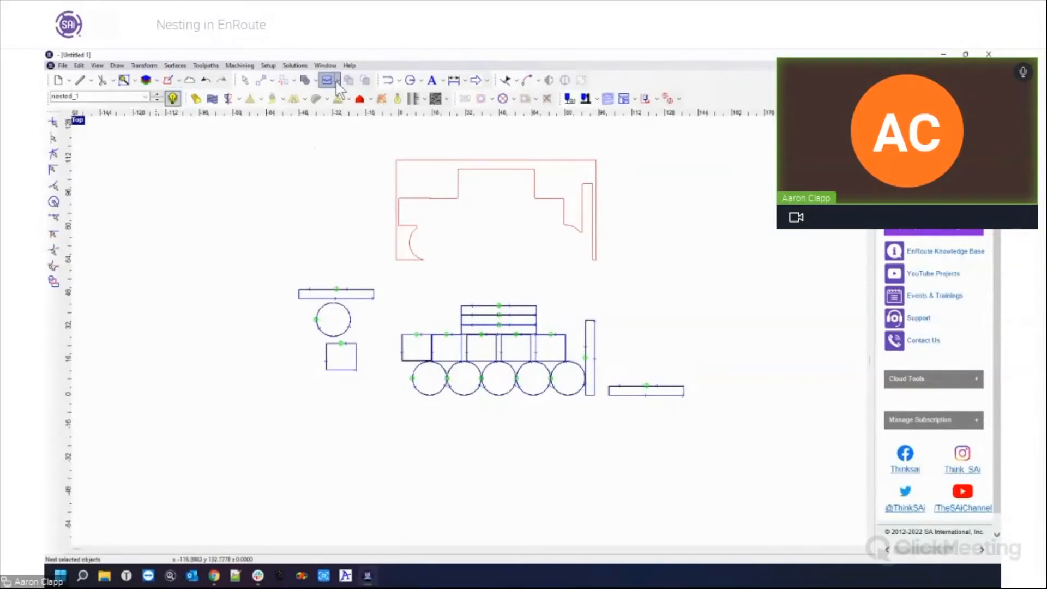
View the nest report of the last nest and close it
left_click(369, 98)
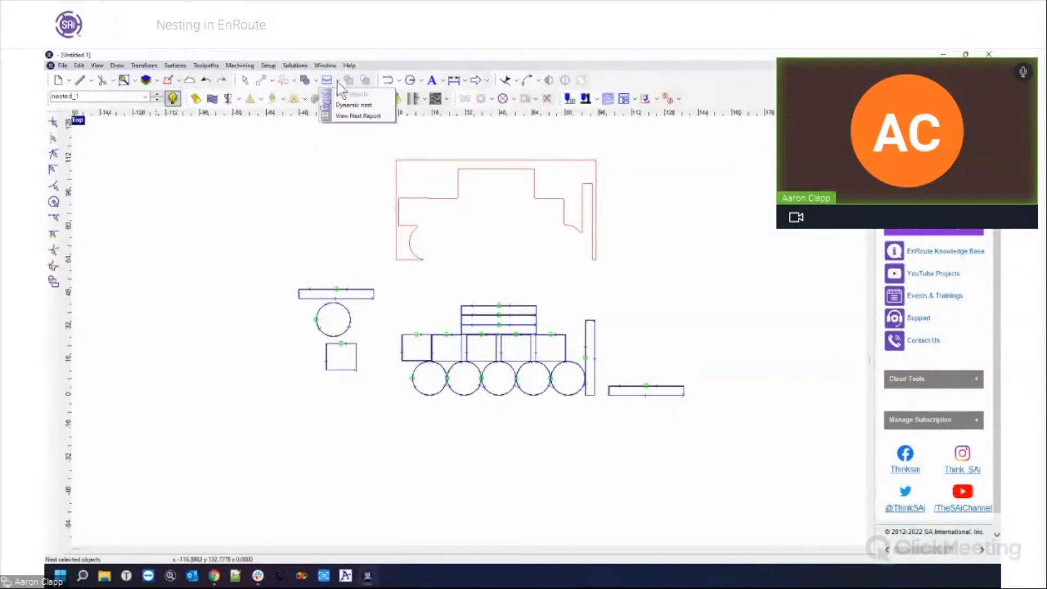
left_click(364, 116)
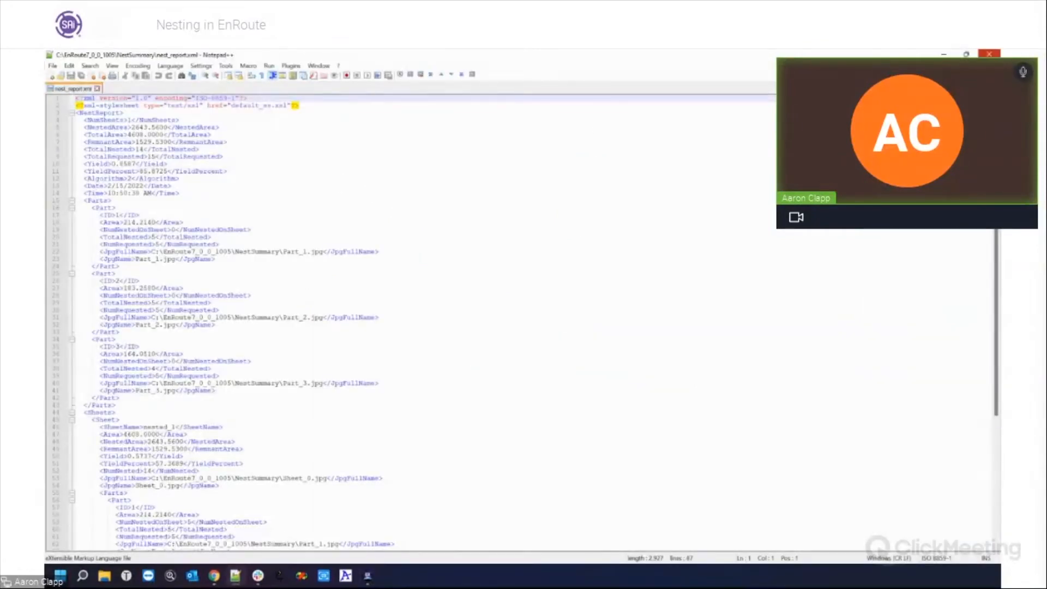
left_click(989, 54)
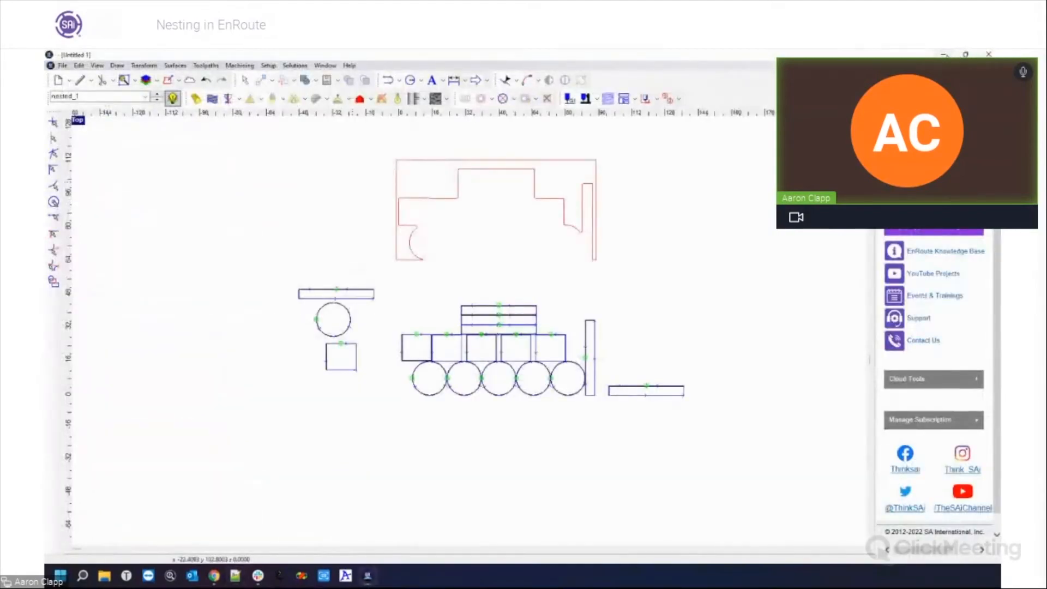
Switch to the desktop, create a new text document there and rename it New Text Document.XML
left_click(944, 54)
right_click(402, 268)
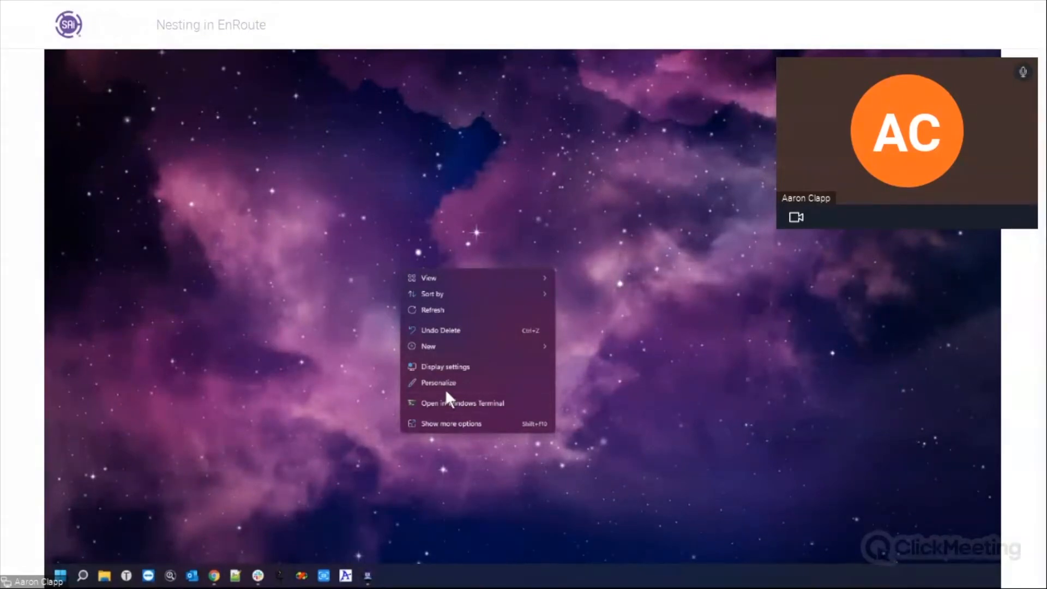
mouse_move(446, 346)
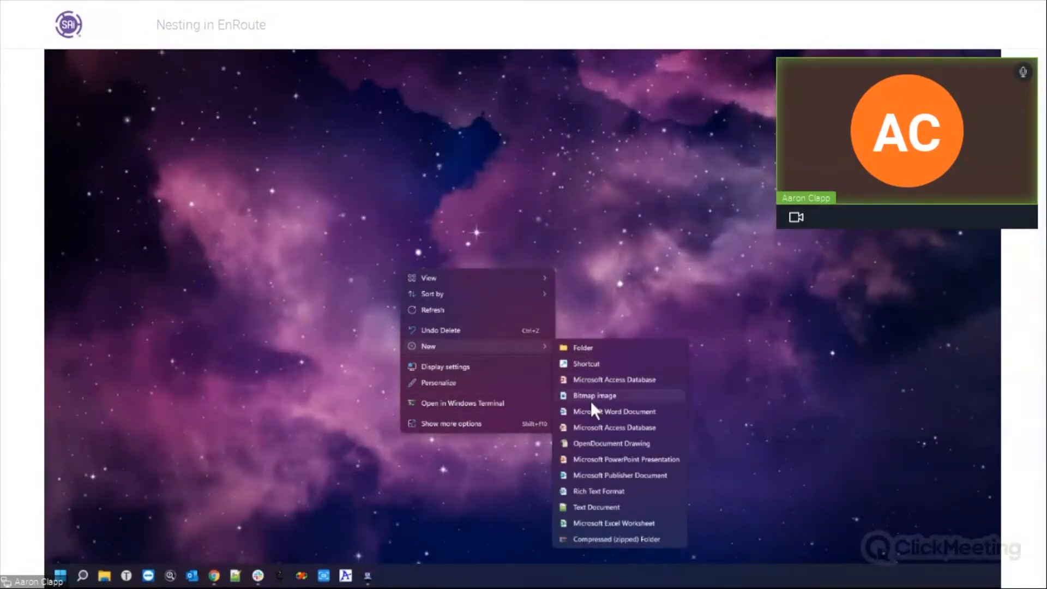
left_click(603, 506)
left_click(457, 315)
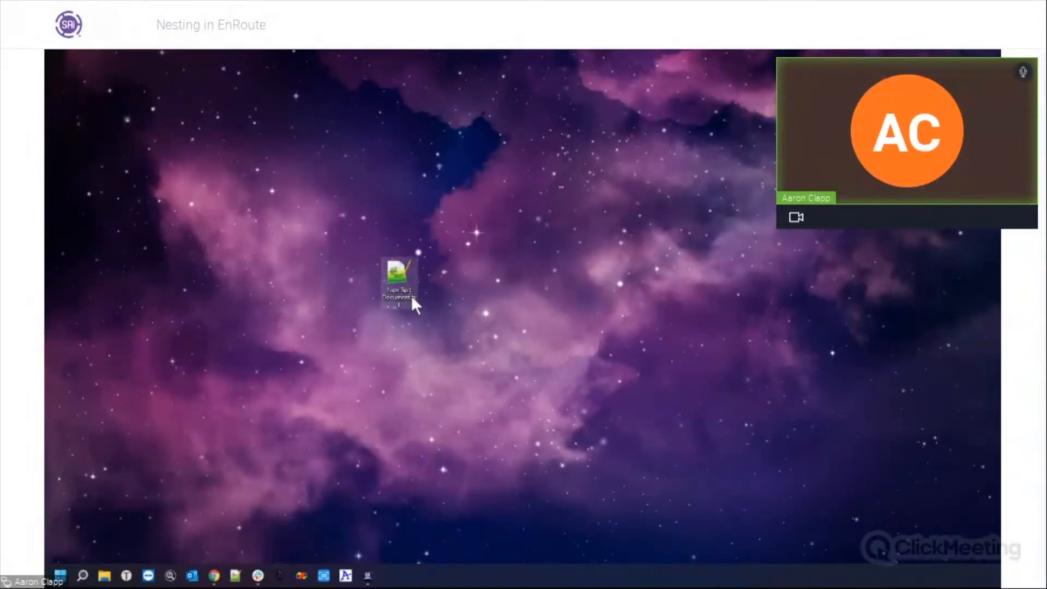
left_click(414, 298)
left_click_drag(413, 298, 430, 310)
key("BackSpace")
key("BackSpace")
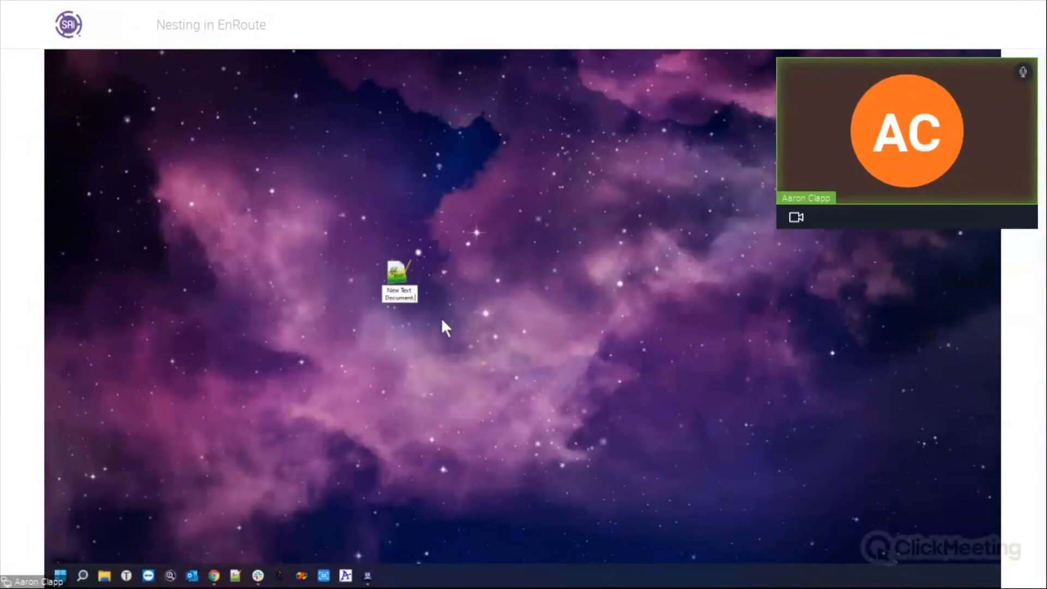
type("XML")
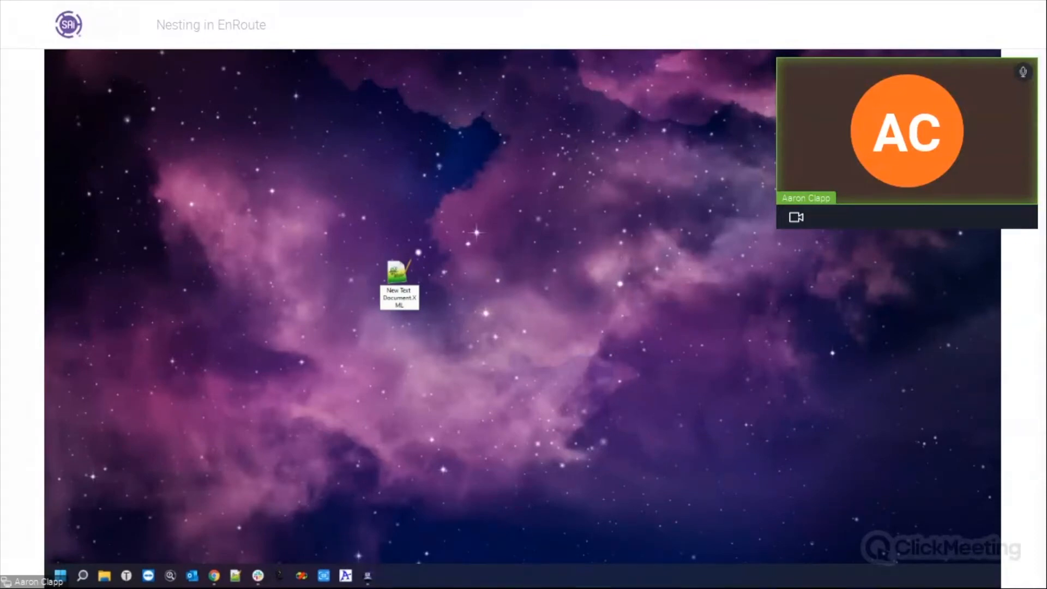
key("Return")
left_click_drag(485, 270, 461, 316)
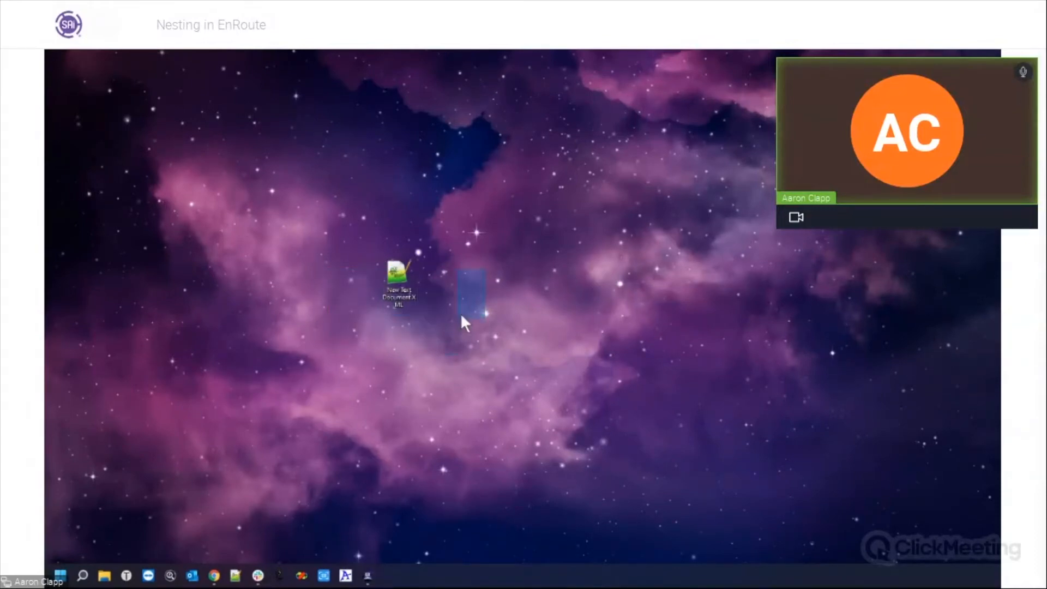
left_click(436, 266)
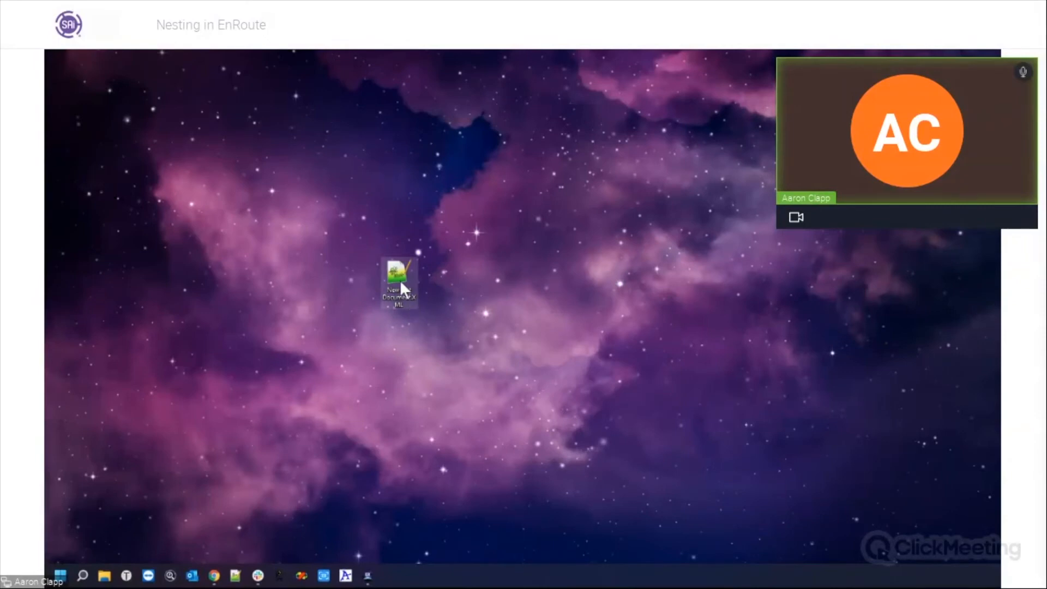
Choose another app for opening the XML file on the desktop, and delete the file
right_click(400, 277)
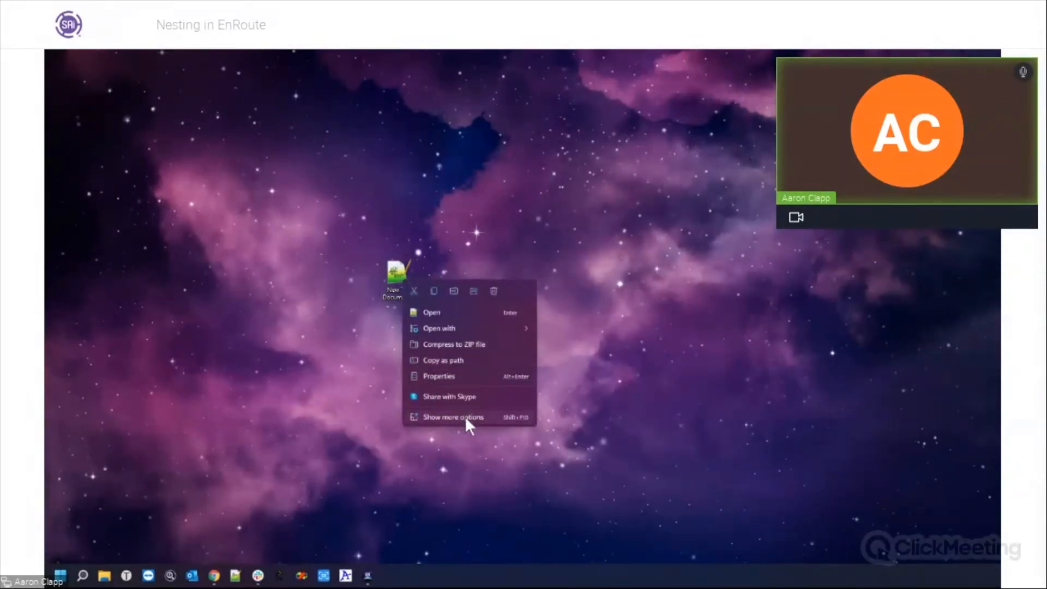
mouse_move(459, 330)
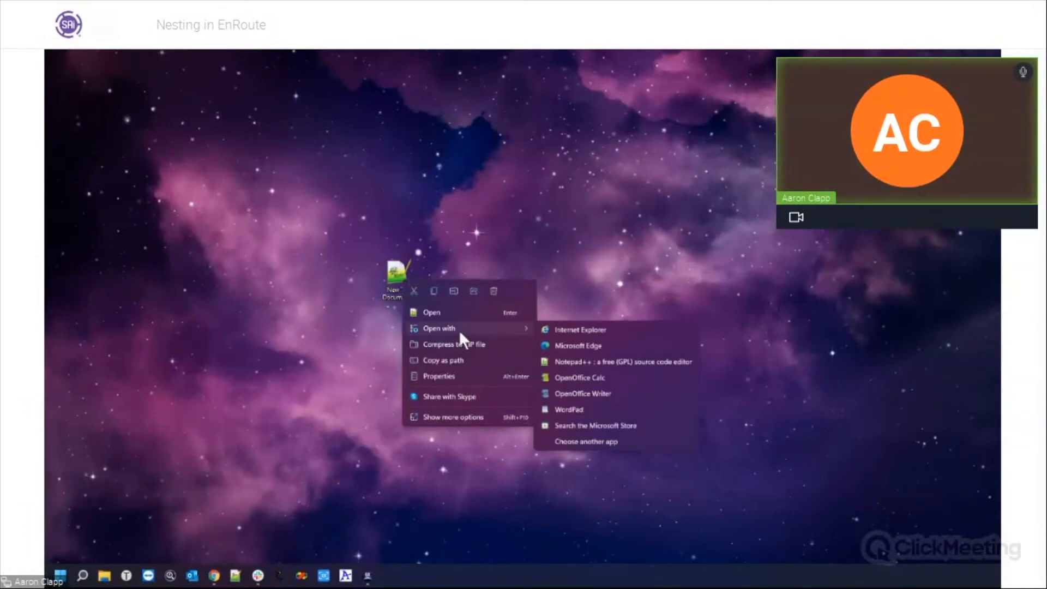
left_click(602, 439)
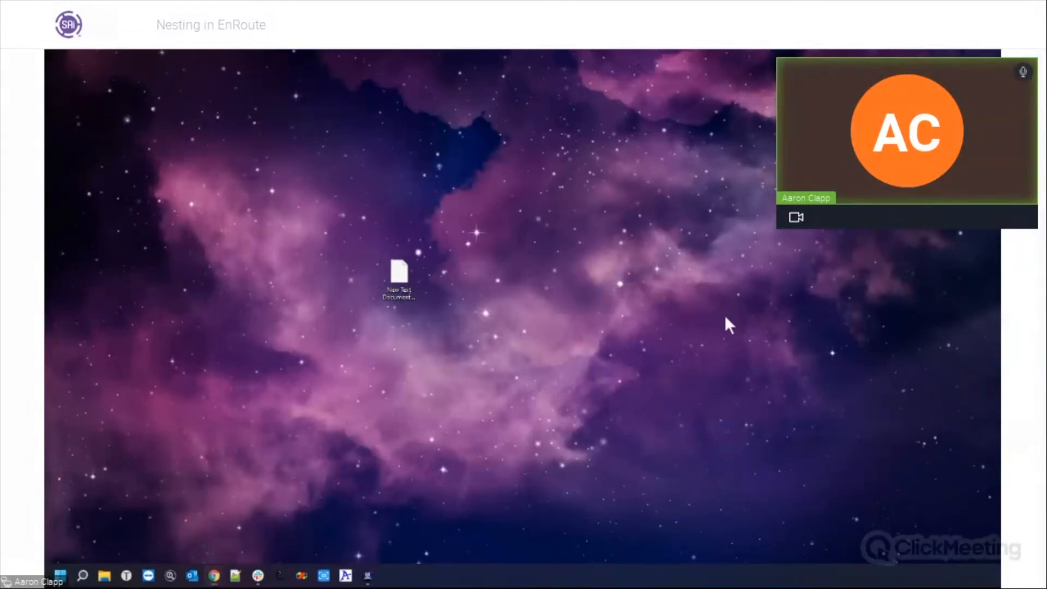
key("Delete")
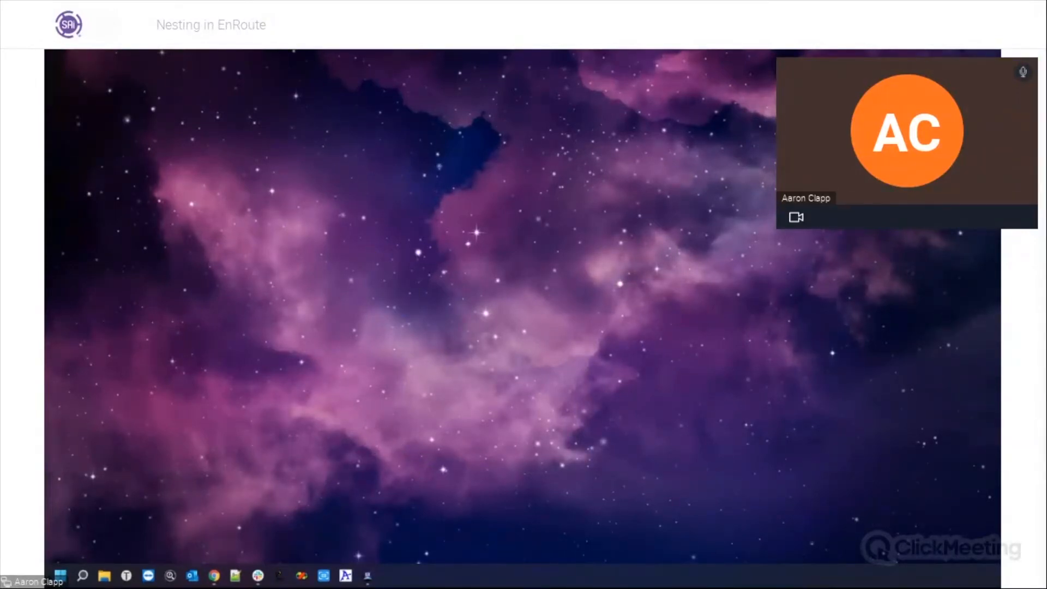
Switch back to EnRoute, copy the three original parts into a new drawing beside the plate and select them
left_click(368, 575)
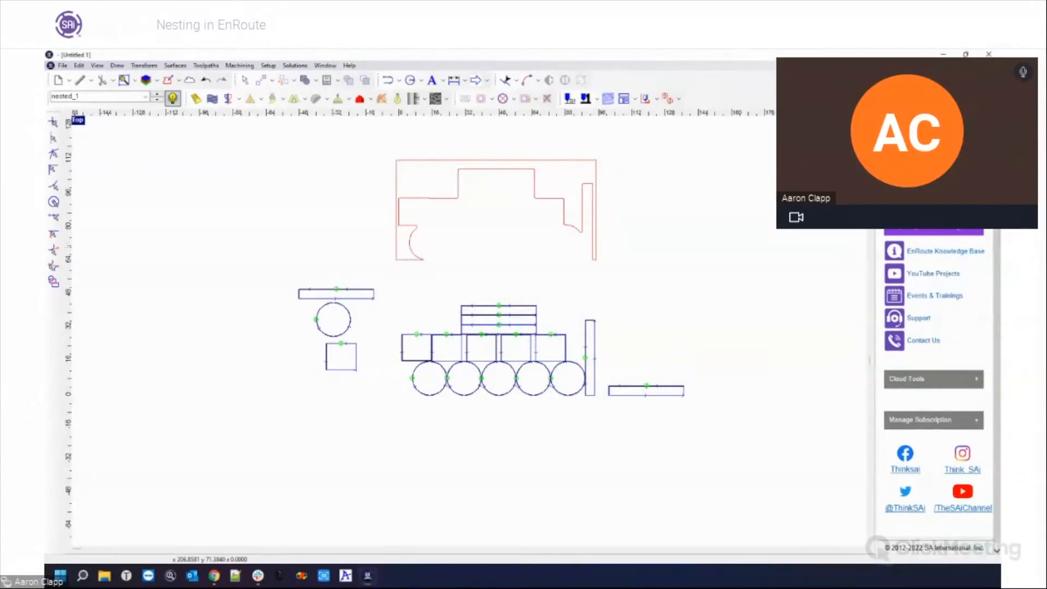
left_click_drag(264, 180, 764, 474)
left_click_drag(250, 228, 377, 389)
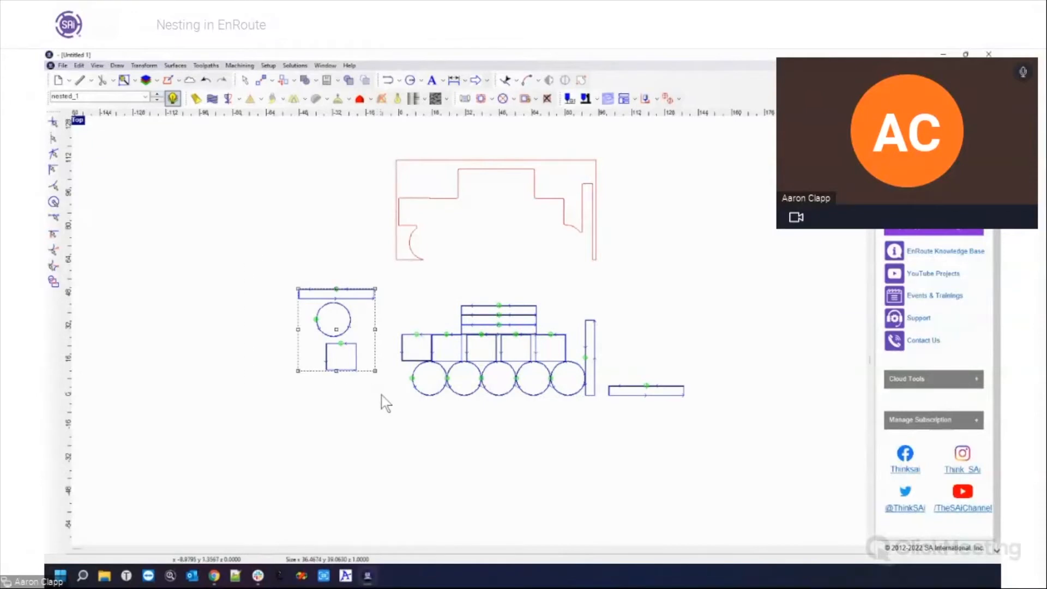
left_click(66, 82)
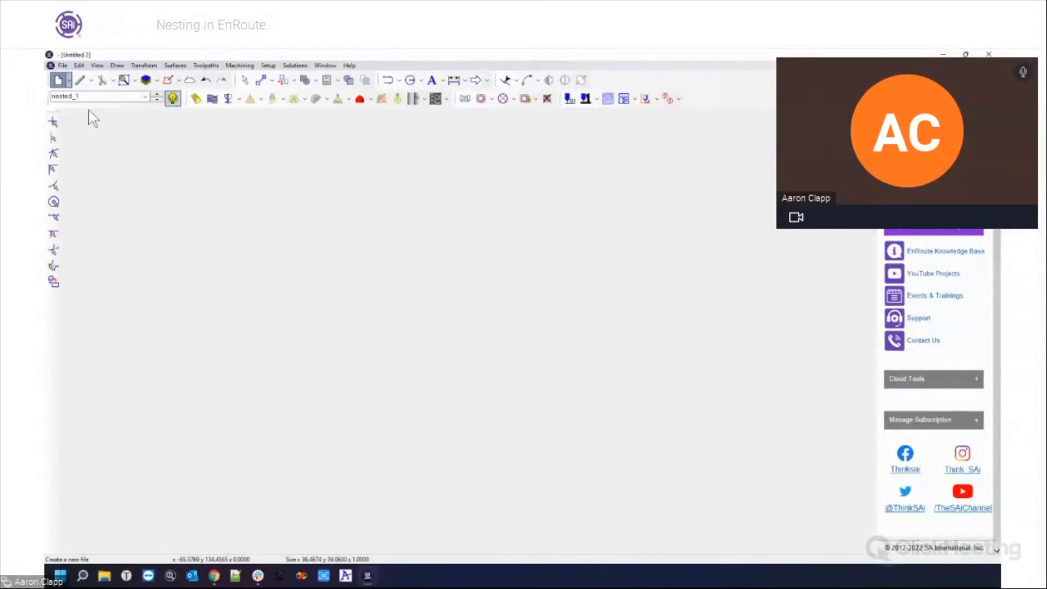
left_click(657, 246)
scroll(233, 337, "down", 3)
right_click(230, 336)
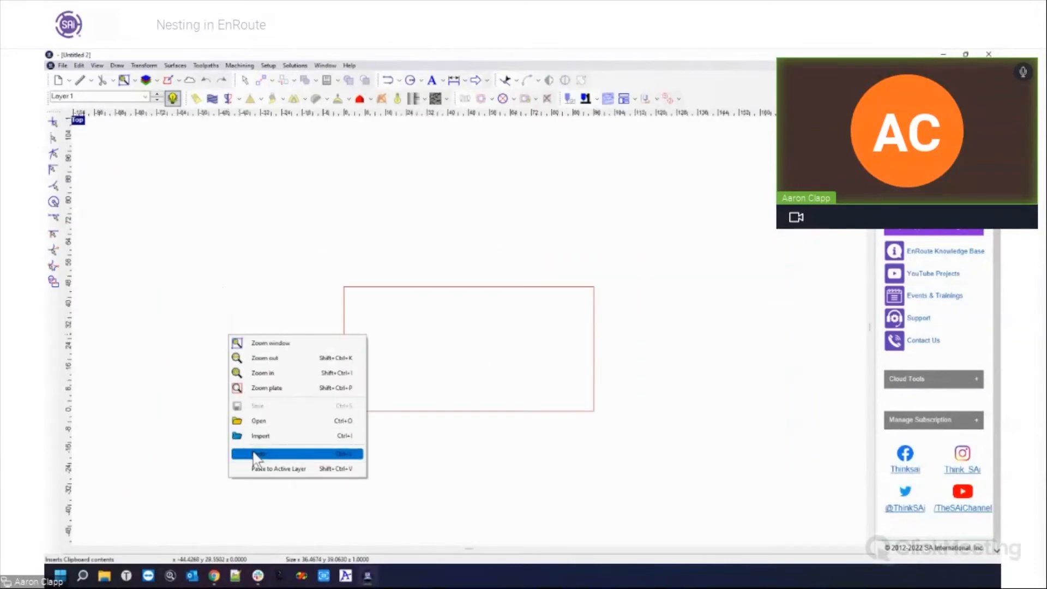
left_click(259, 469)
left_click_drag(163, 231, 363, 403)
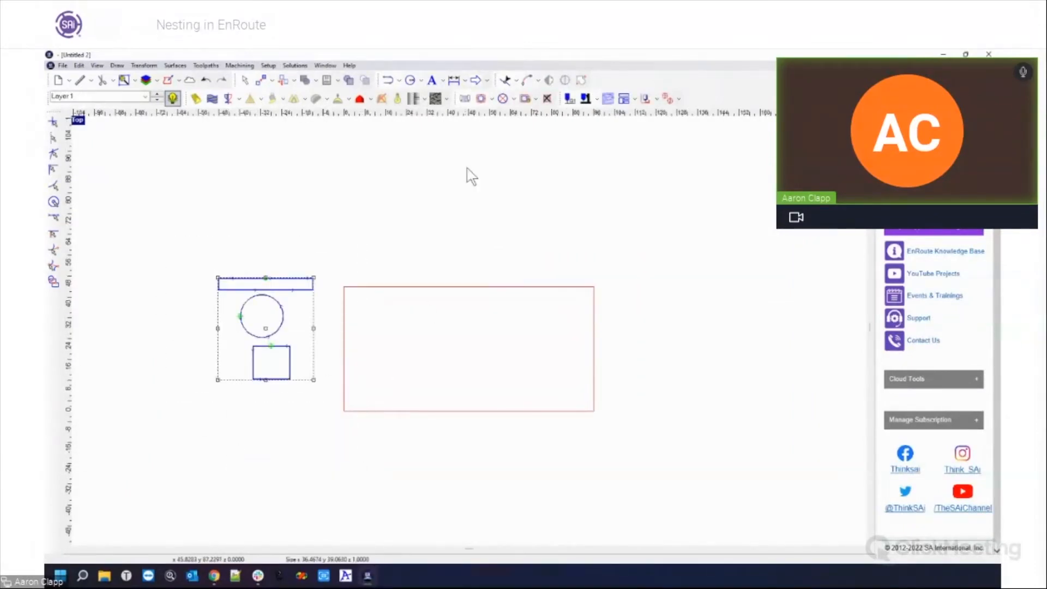
Nest the three pasted parts with a quantity of 5 and Create remnant turned off
left_click(336, 81)
left_click(342, 96)
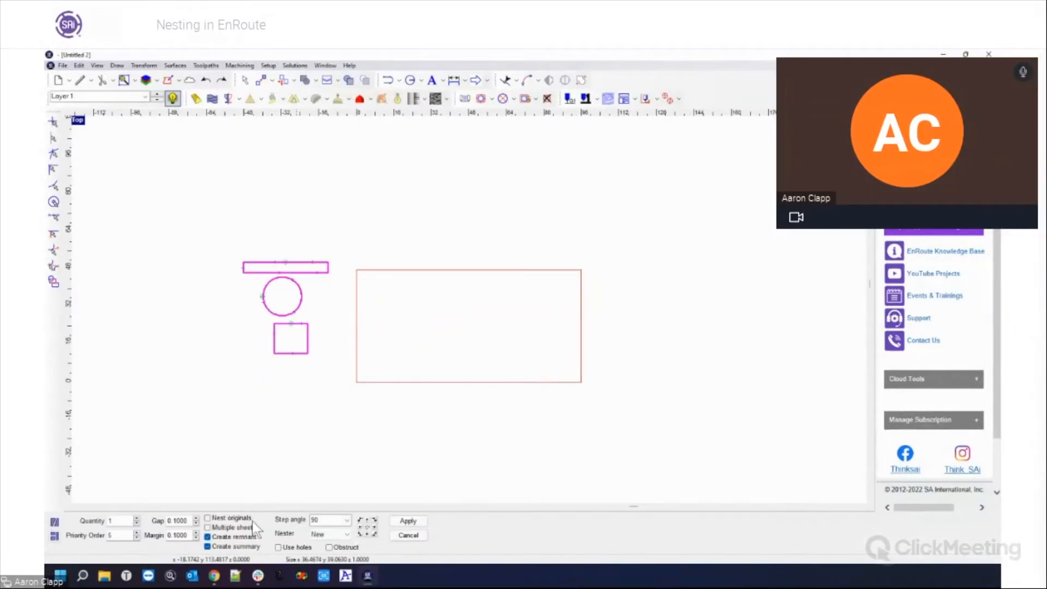
left_click(207, 537)
double_click(110, 520)
type("5")
key("Tab")
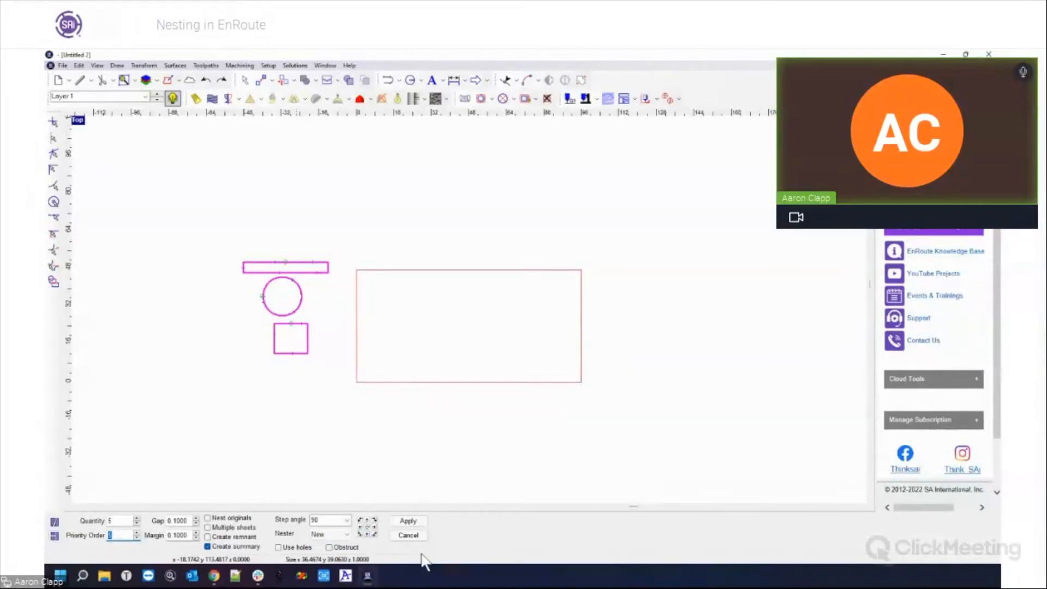
left_click(410, 522)
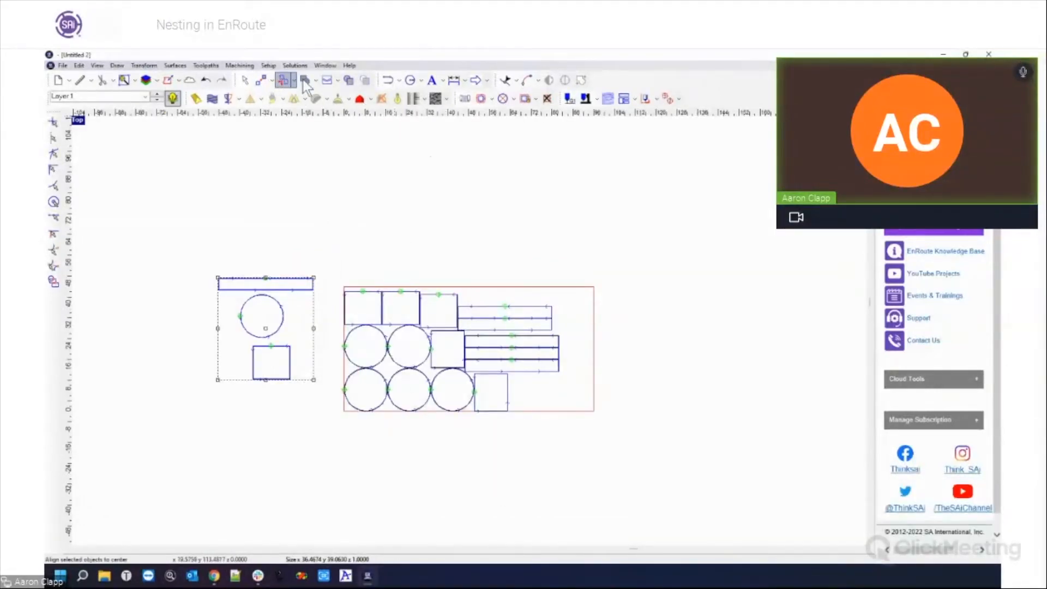
Open the nest report for the new nest, move its window into view and close it
left_click(337, 81)
left_click(337, 117)
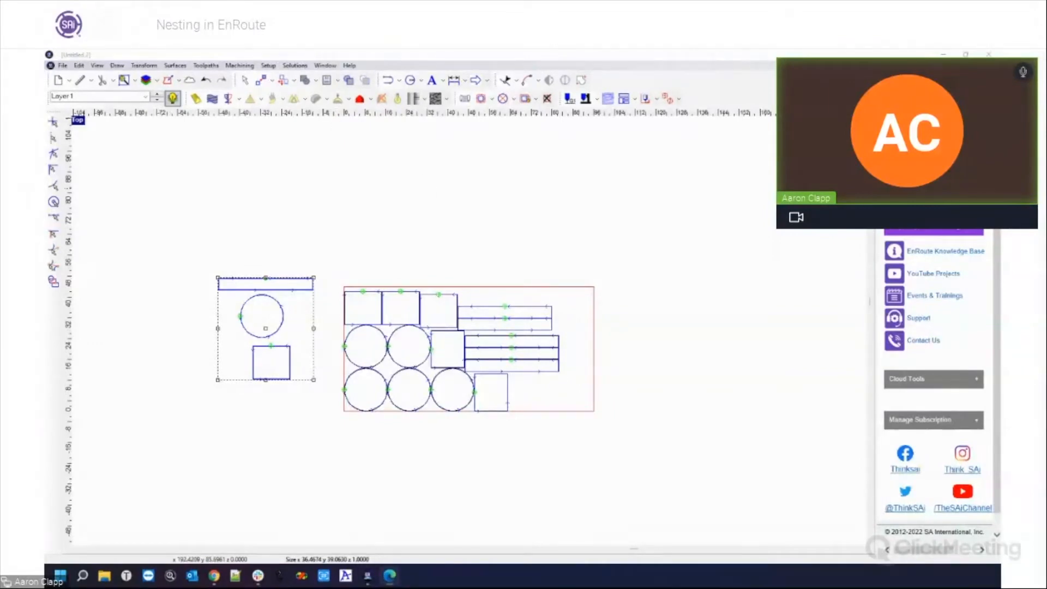
left_click_drag(675, 133, 435, 104)
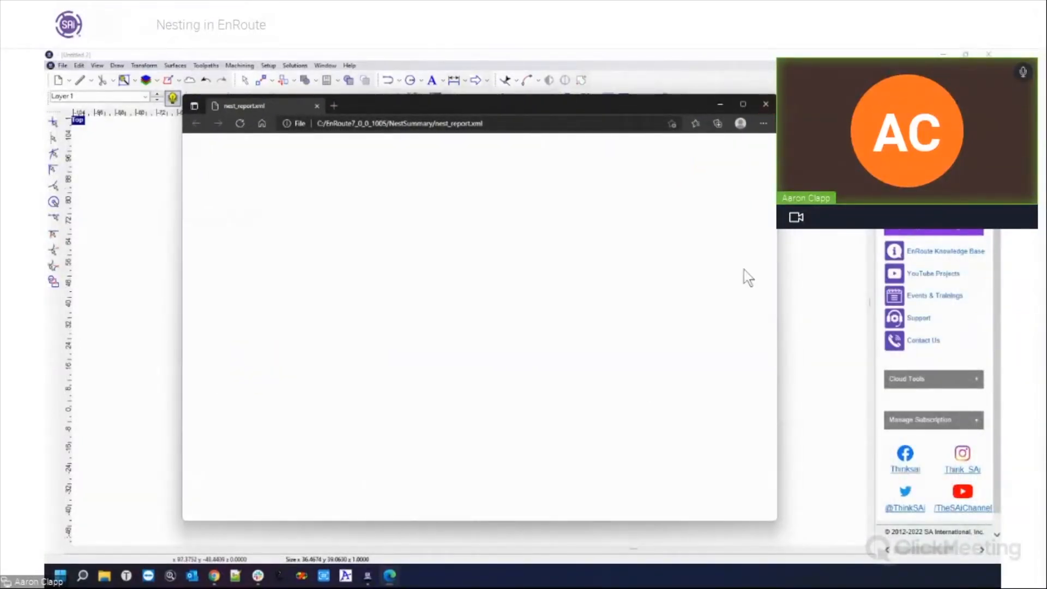
left_click(764, 105)
Minimize EnRoute and create another text document on the desktop, changing its file extension to XML
left_click(944, 54)
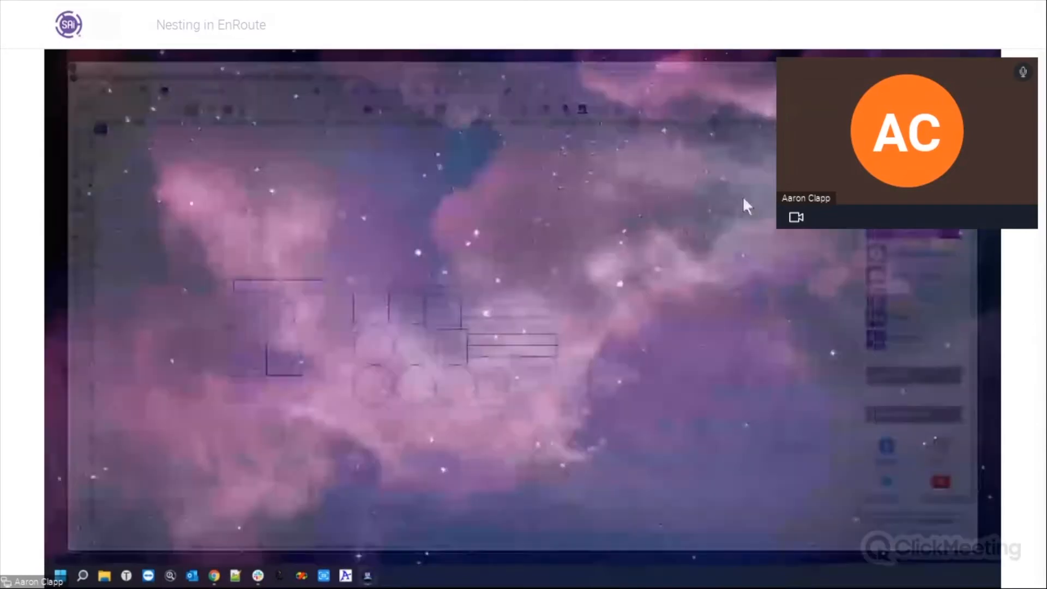
right_click(463, 331)
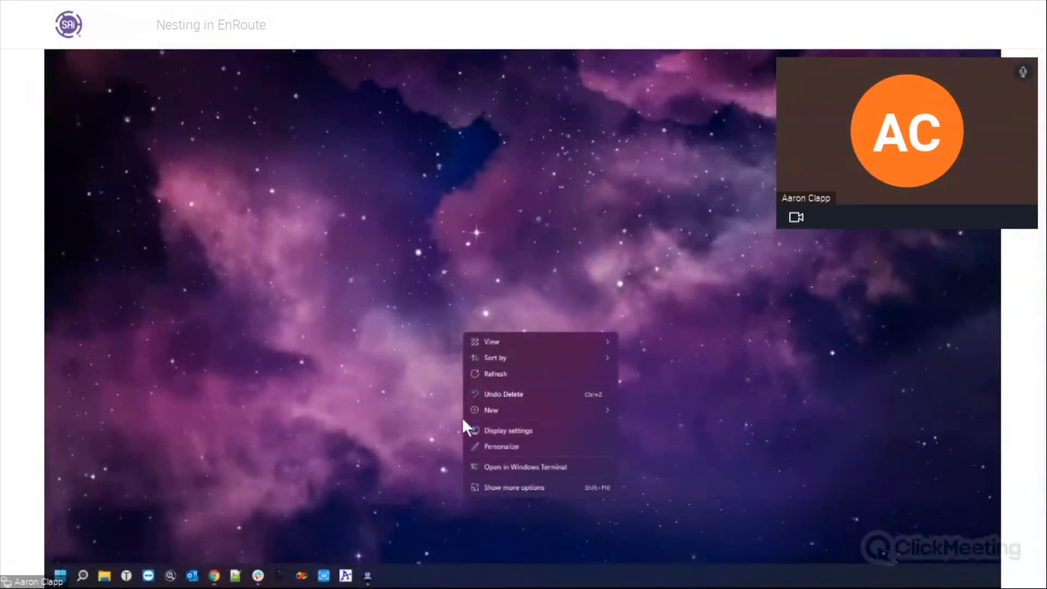
mouse_move(506, 410)
left_click(646, 378)
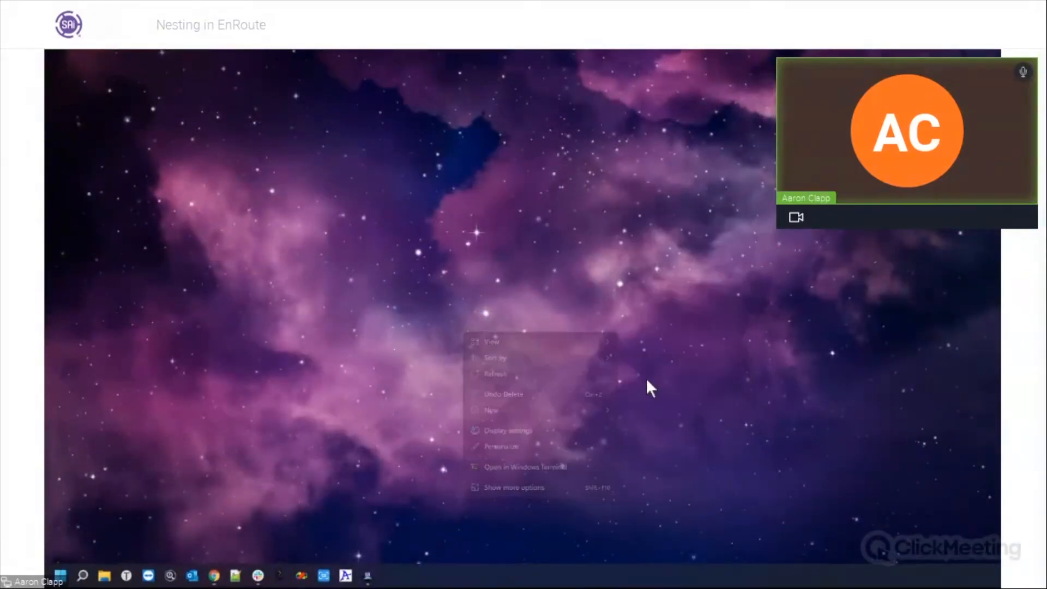
left_click(491, 351)
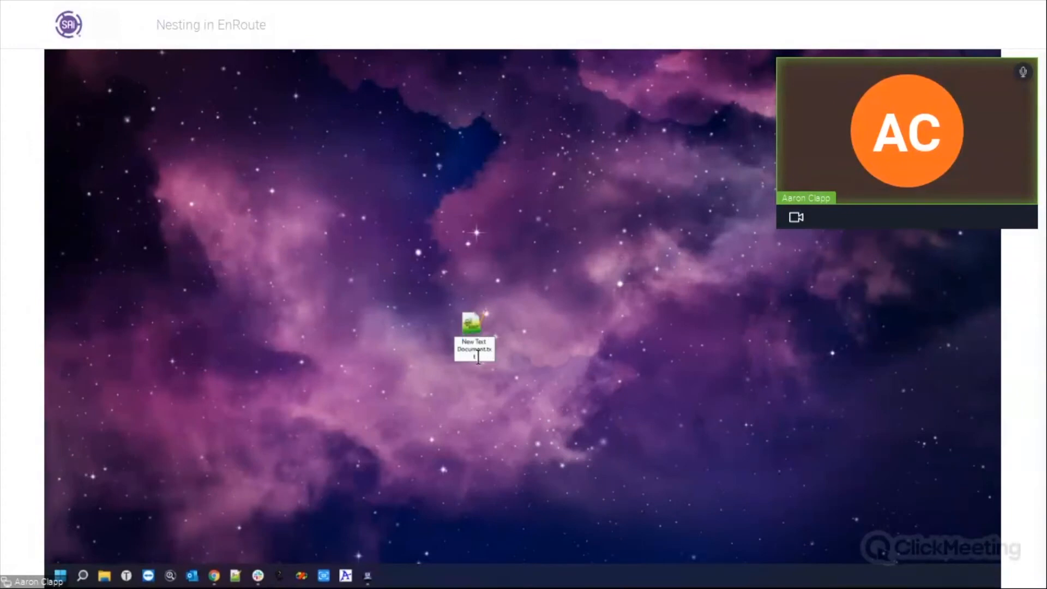
key("BackSpace")
key("BackSpace")
key("BackSpace")
type("XM")
key("Return")
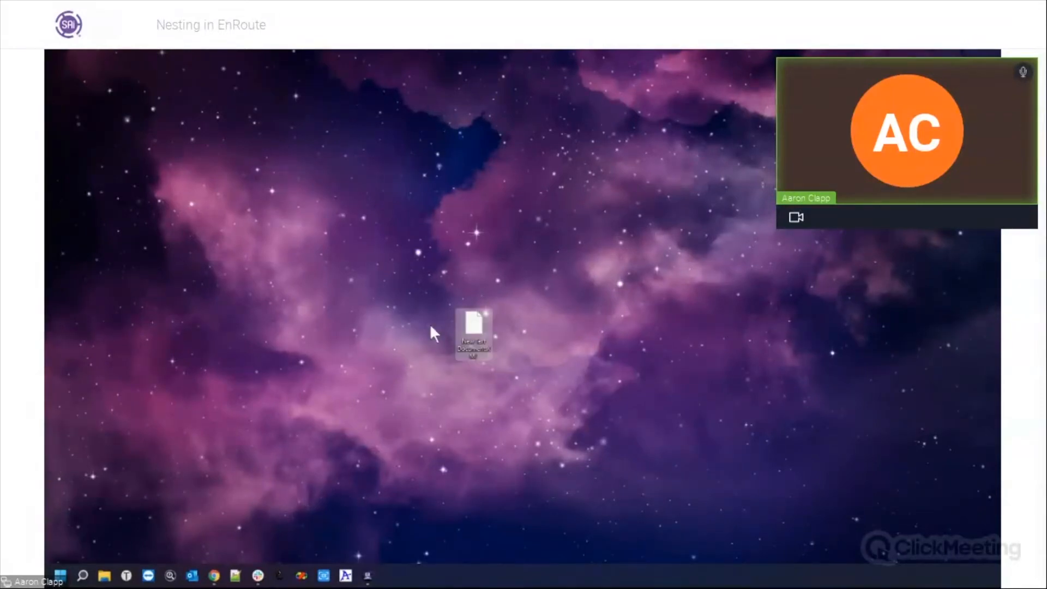
Open the new desktop XML file in Microsoft Edge by choosing another app, and close the browser window
key("shift+F10")
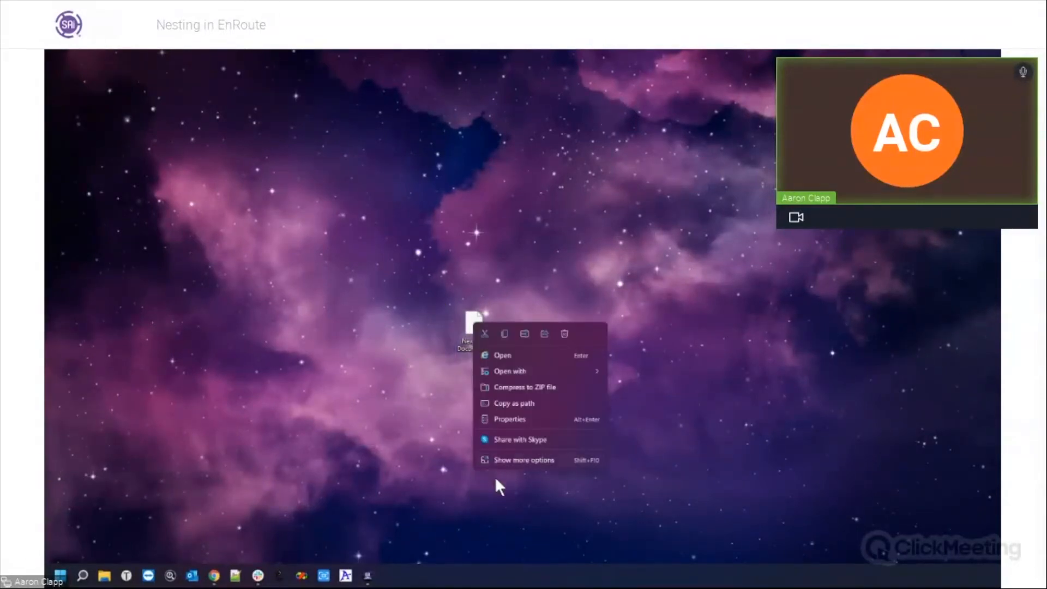
mouse_move(508, 371)
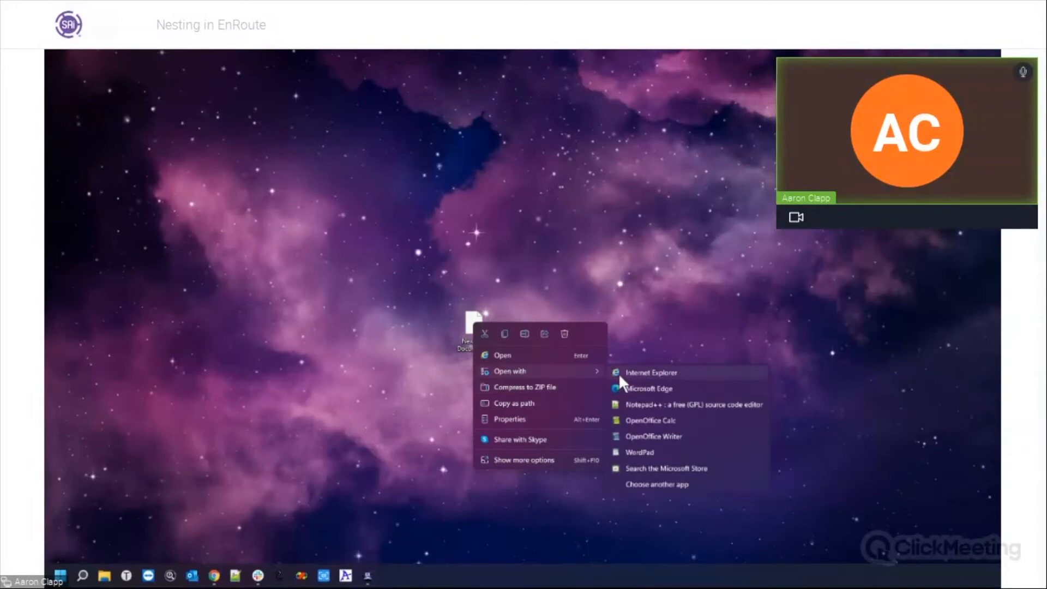
left_click(655, 484)
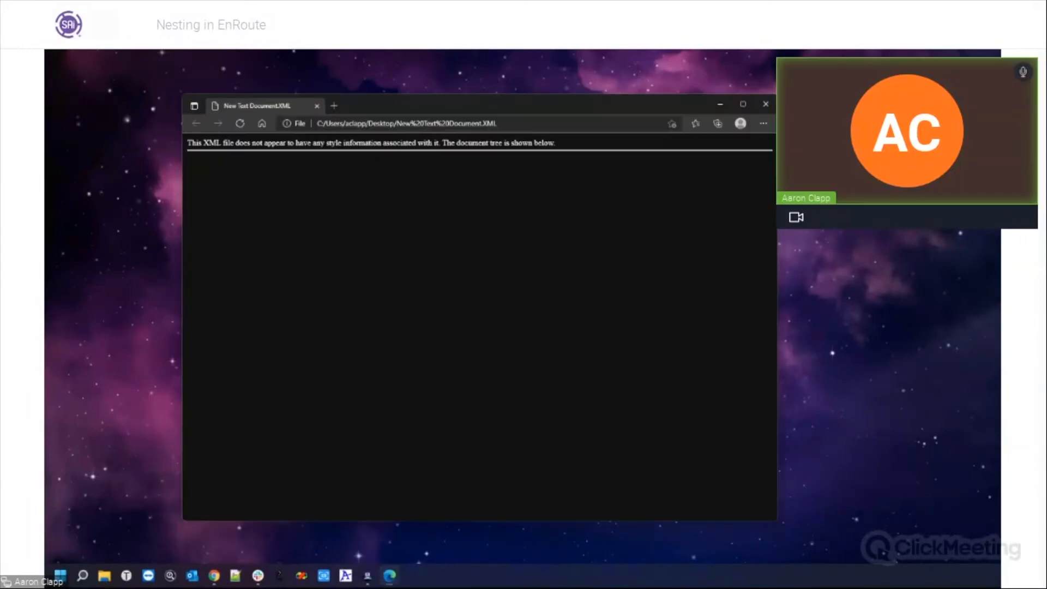
left_click(765, 104)
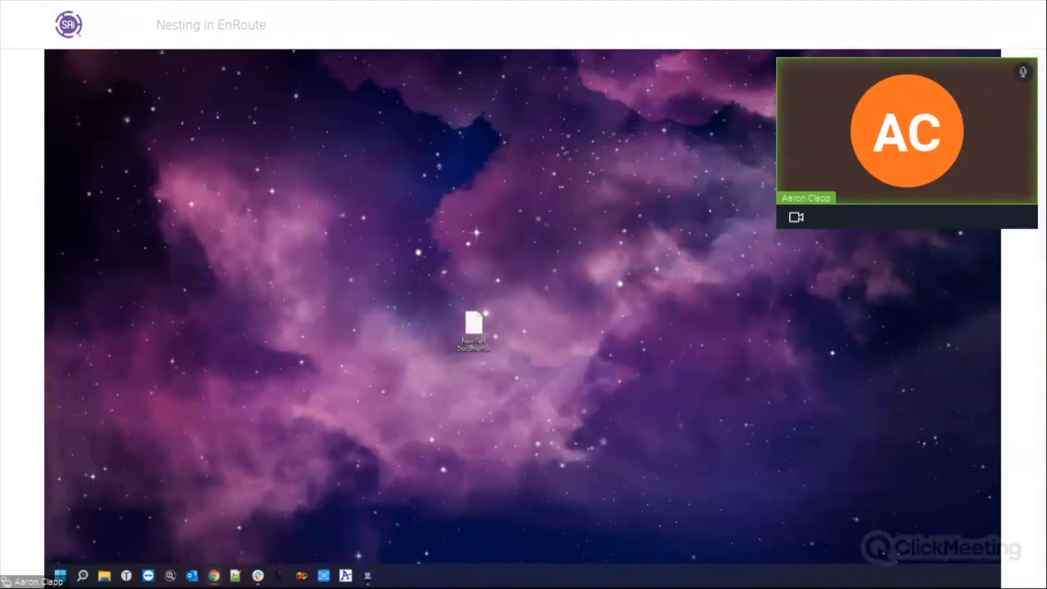
Return to EnRoute, open the nest report again and close it
left_click(368, 575)
left_click(327, 82)
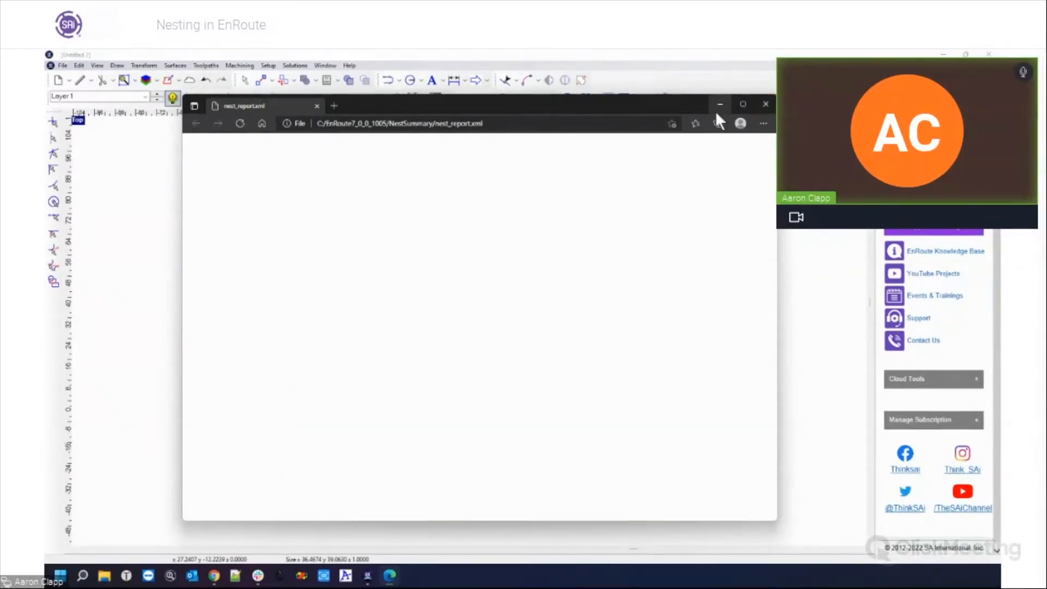
left_click(766, 104)
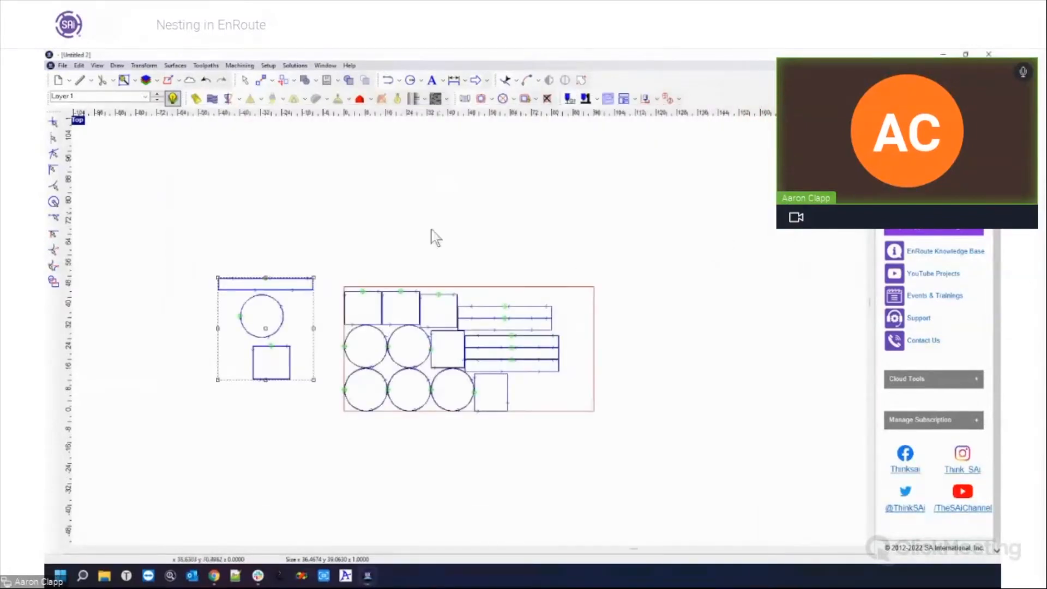
Deselect the parts and browse in File Explorer to C:\EnRoute7_0_0_1005\NestSummary
left_click(209, 245)
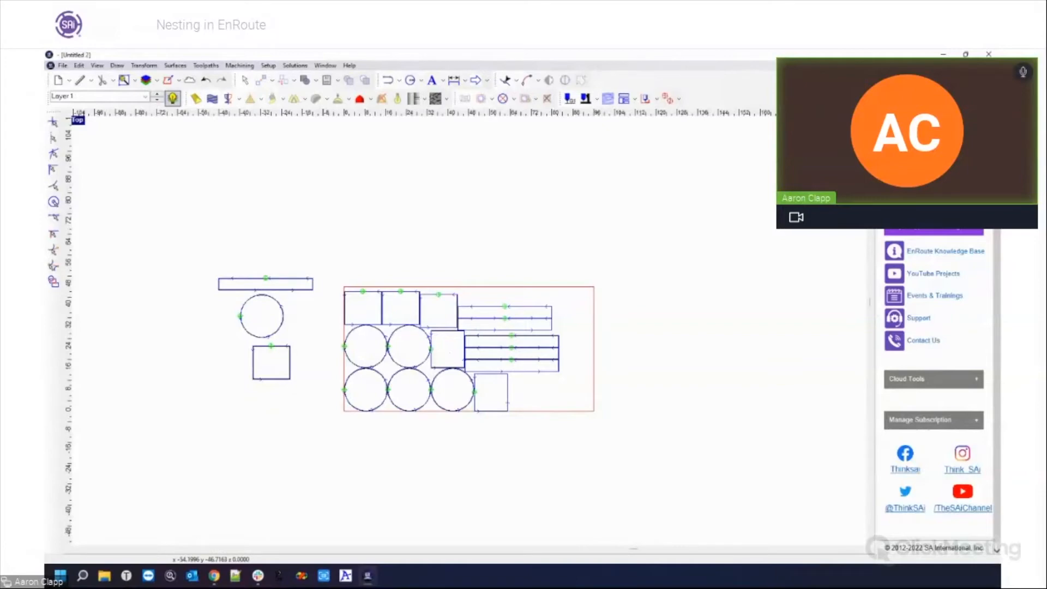
left_click(104, 577)
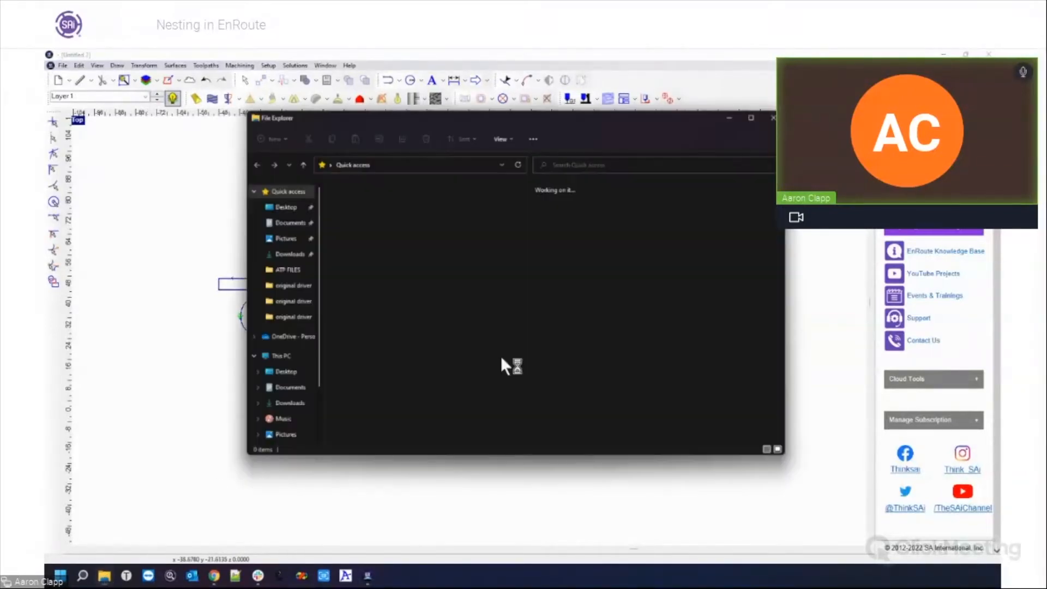
left_click(278, 357)
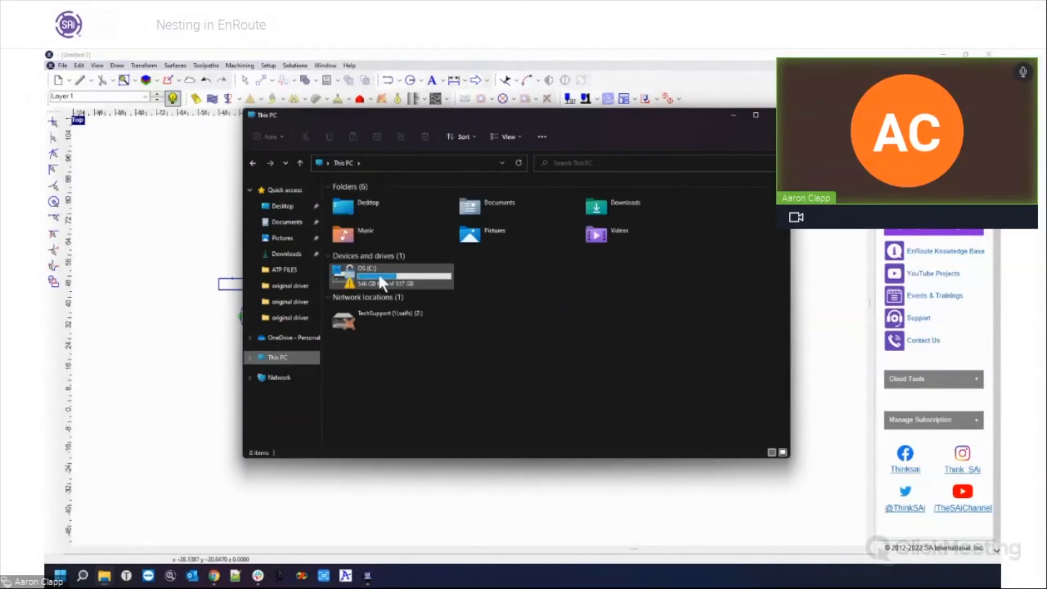
double_click(348, 274)
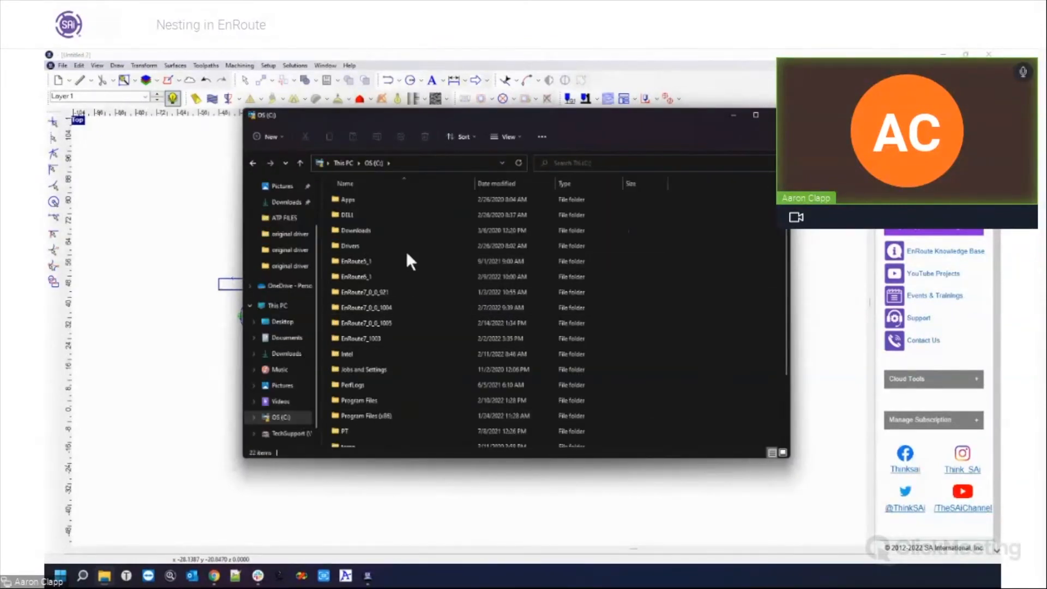
double_click(373, 322)
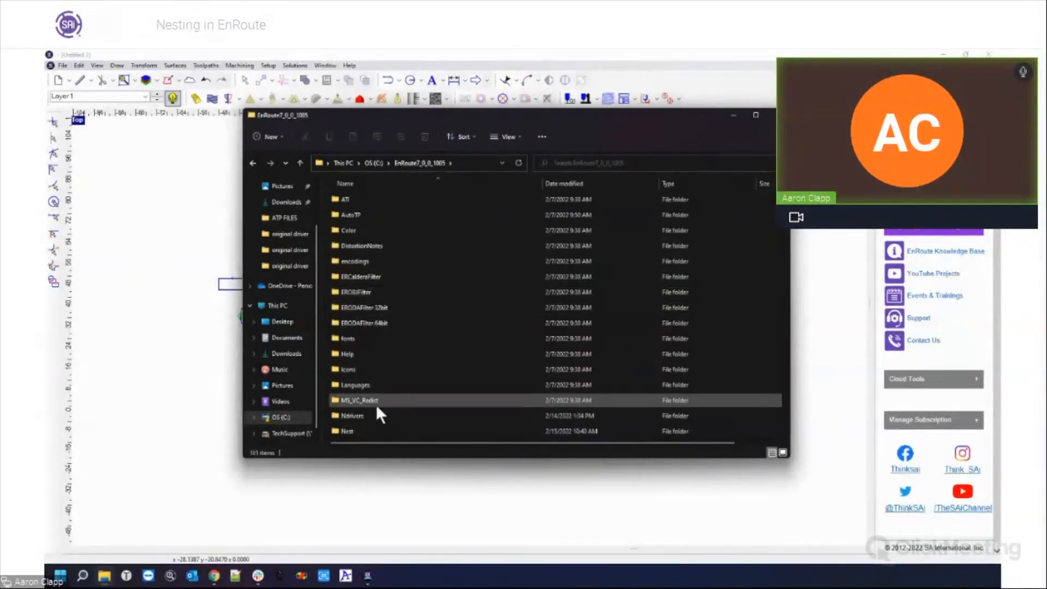
scroll(385, 371, "down", 1)
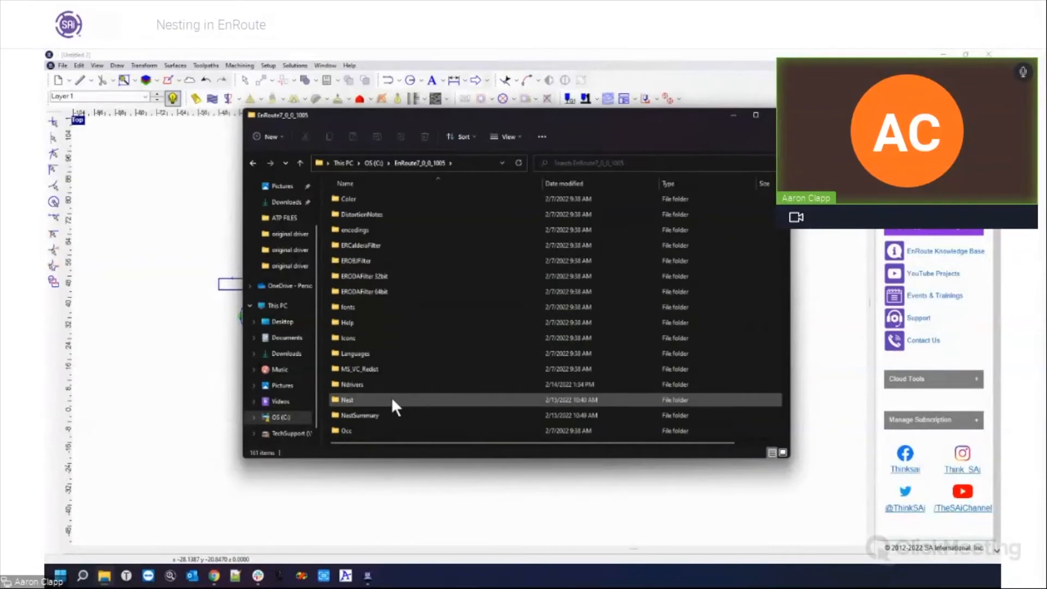
double_click(352, 415)
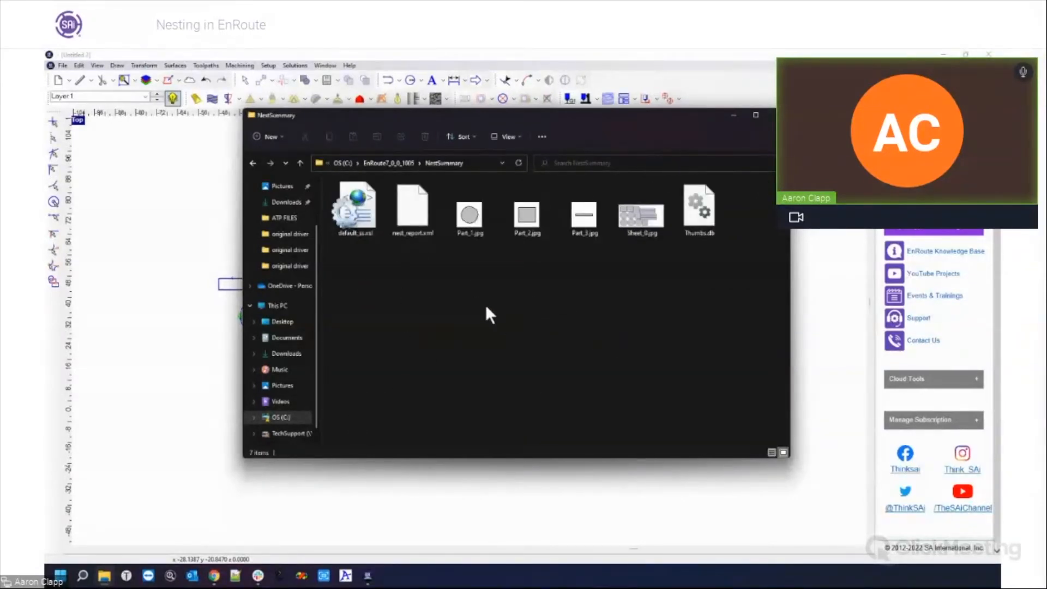
Open nest_report.xml with its default app and close the browser window
right_click(411, 205)
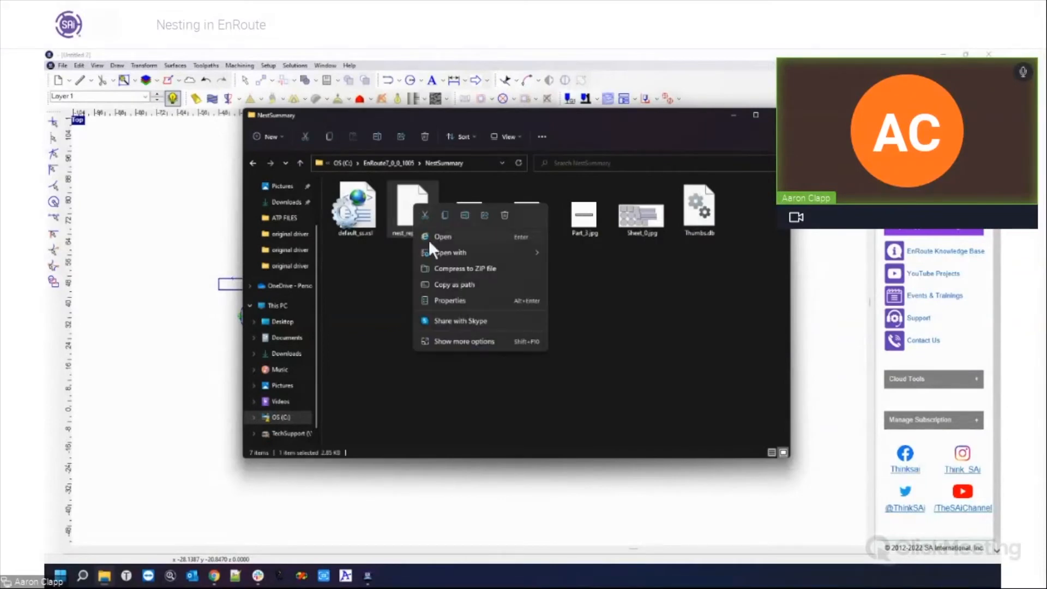
left_click(442, 236)
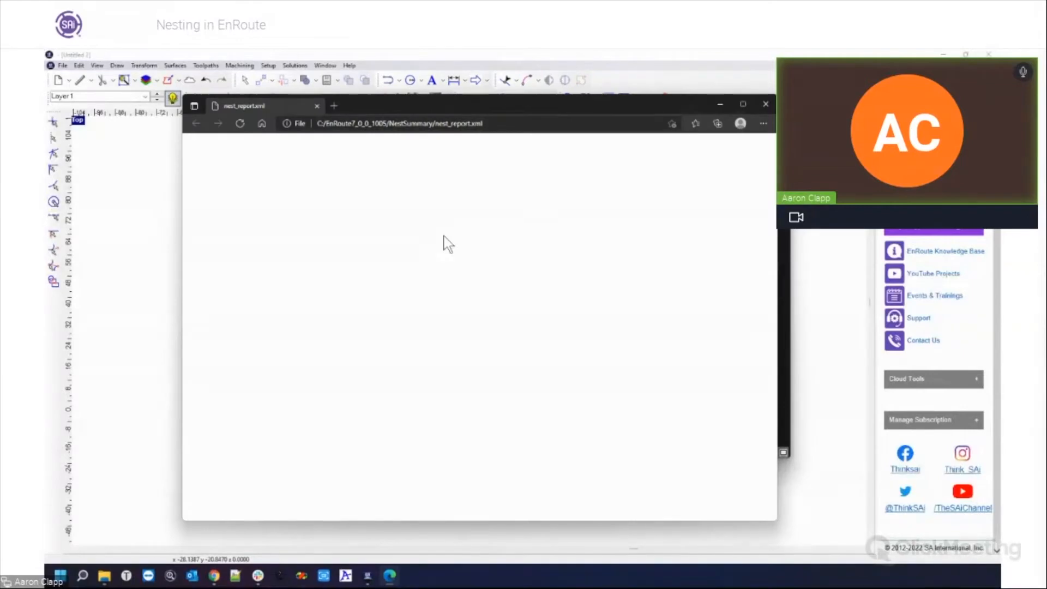
left_click(767, 103)
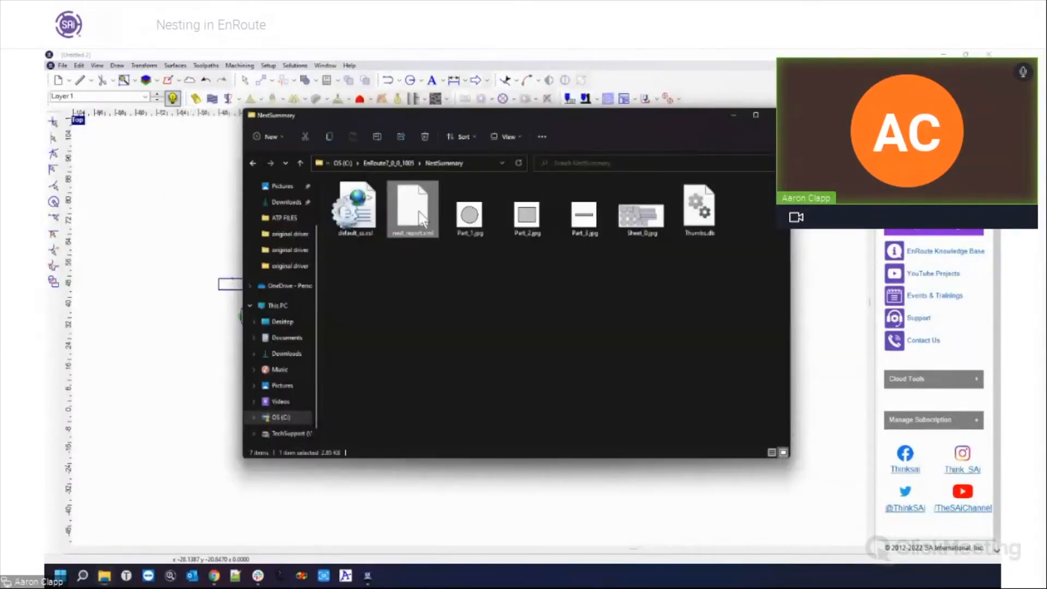
Open nest_report.xml in Microsoft Edge by choosing another app, and close both the browser and File Explorer
right_click(419, 217)
mouse_move(472, 256)
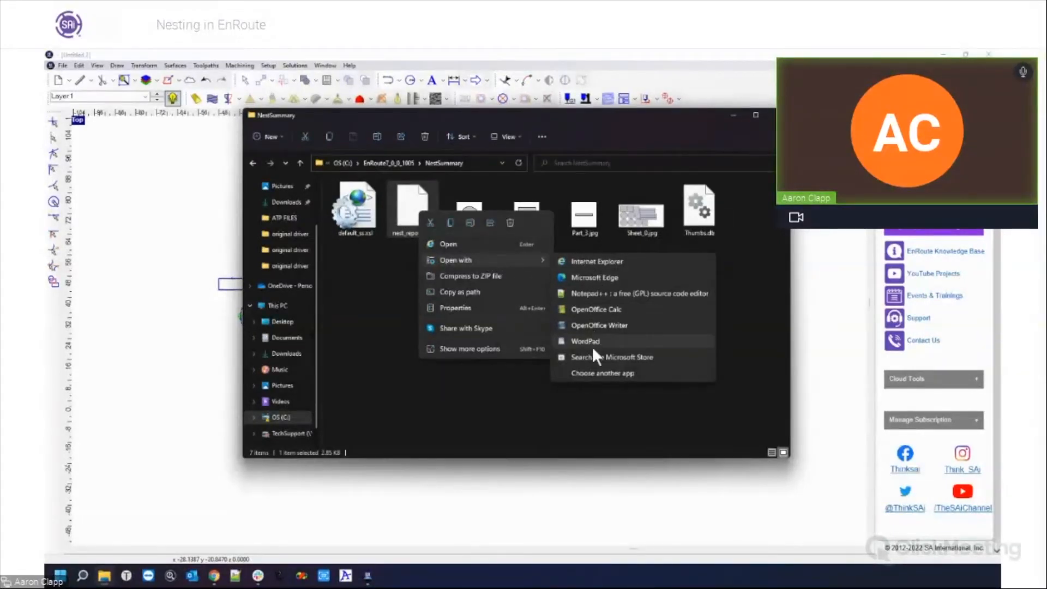
left_click(591, 373)
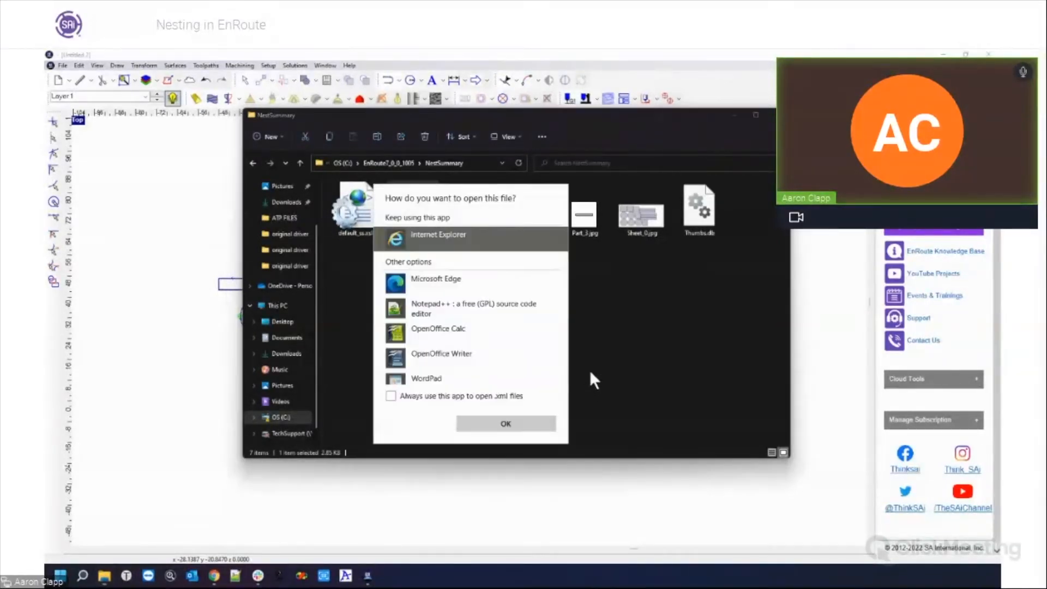
scroll(486, 327, "down", 3)
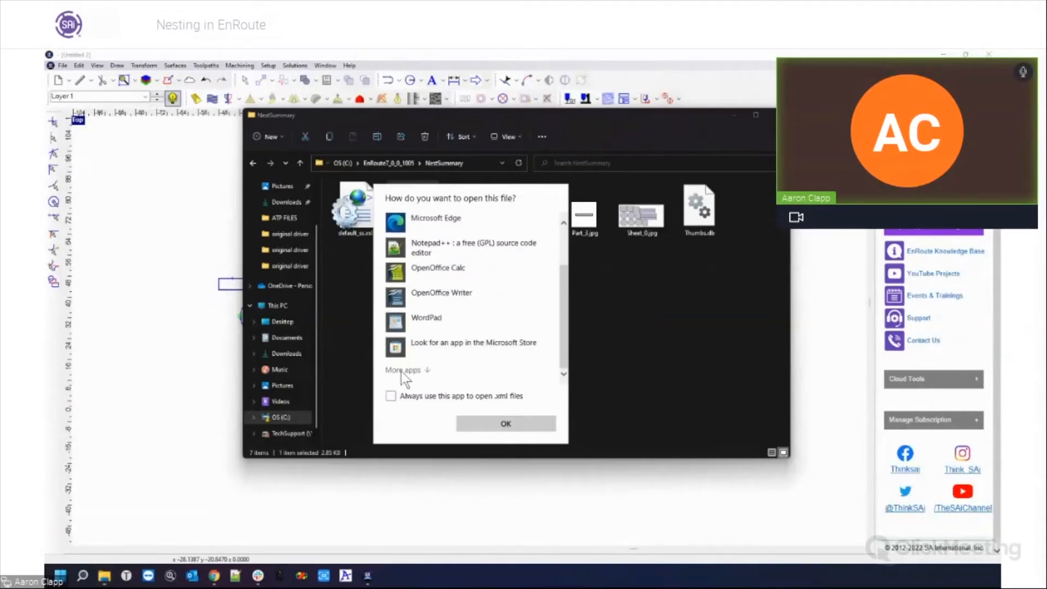
left_click(402, 370)
scroll(457, 334, "down", 5)
scroll(456, 333, "up", 6)
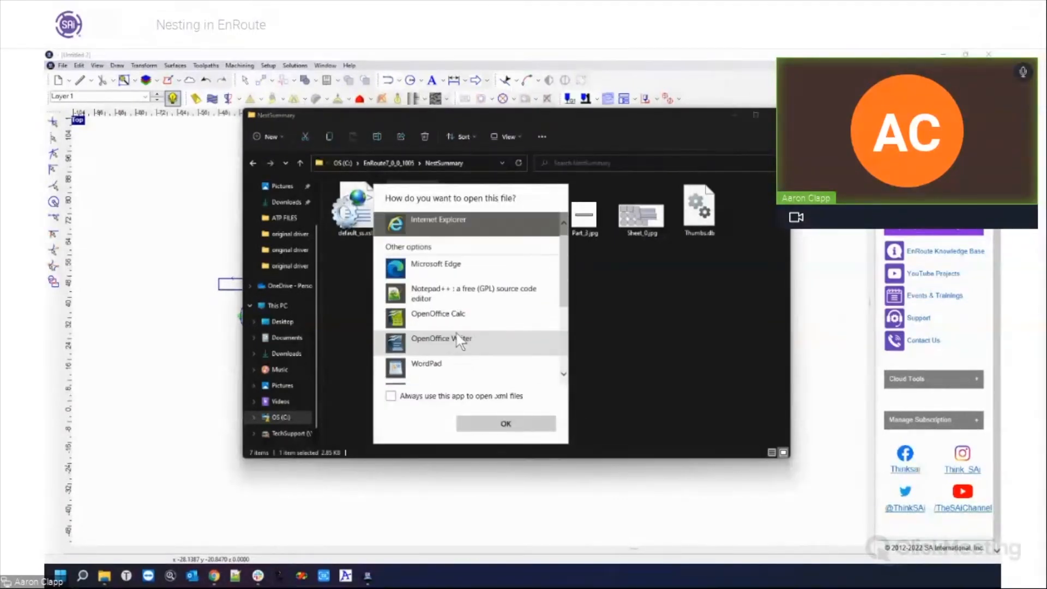
left_click(430, 280)
left_click(486, 428)
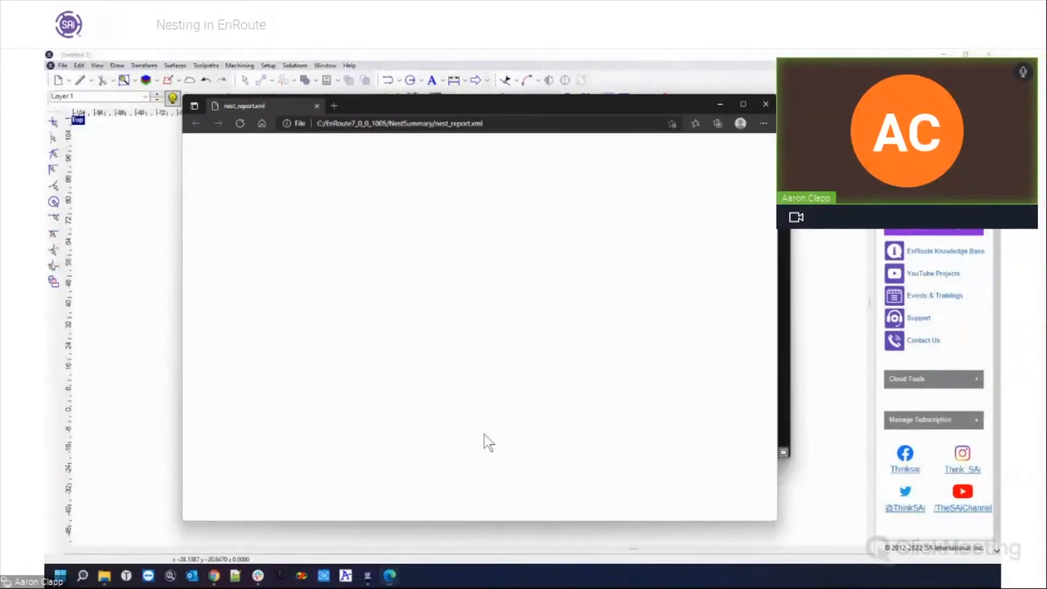
left_click(317, 106)
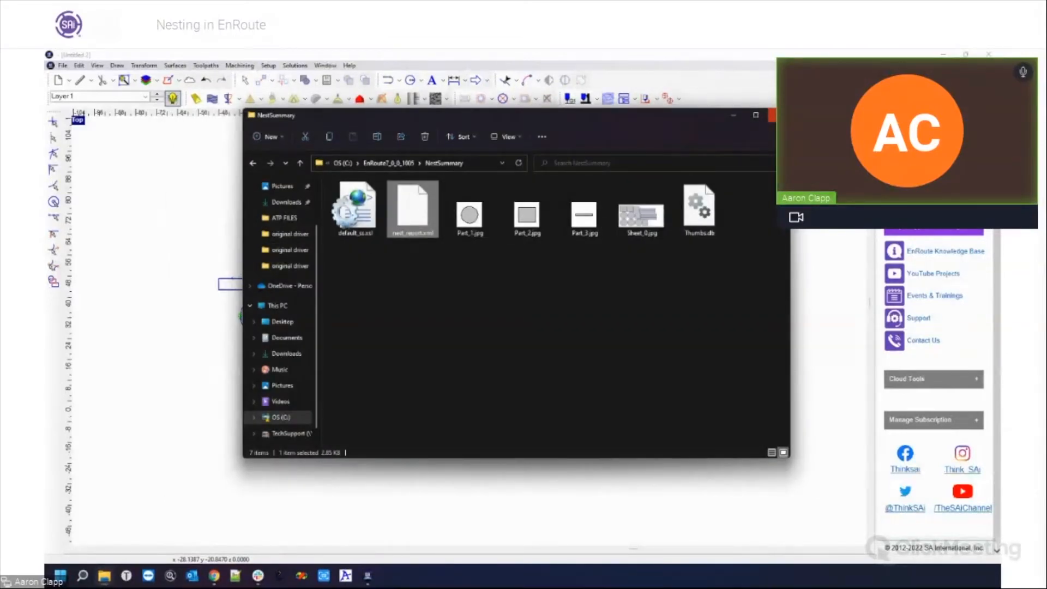
left_click(772, 115)
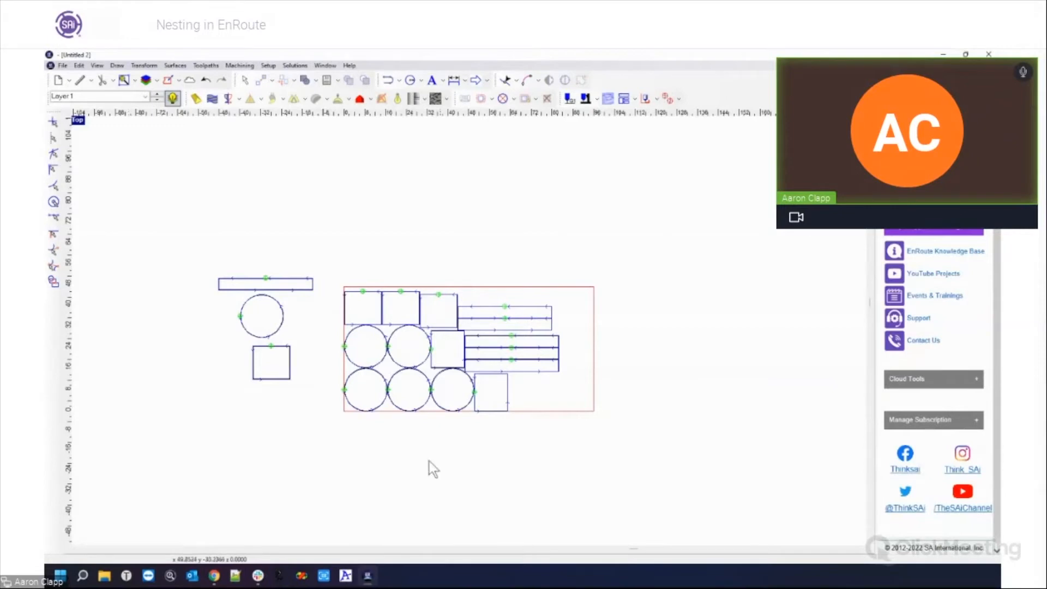
Delete all the nested parts from inside the plate
left_click_drag(334, 265, 614, 469)
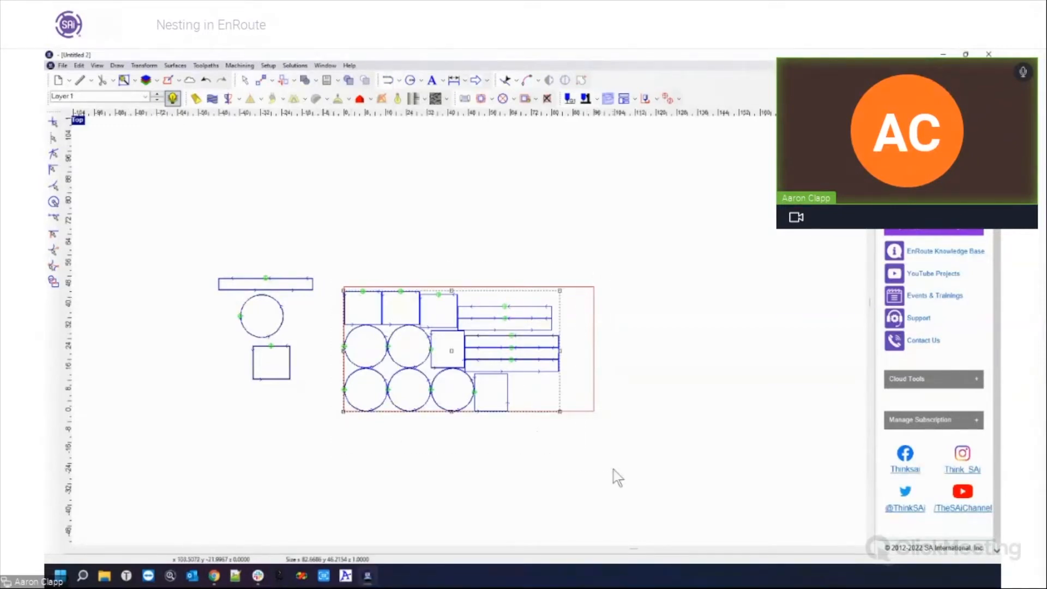
key("Delete")
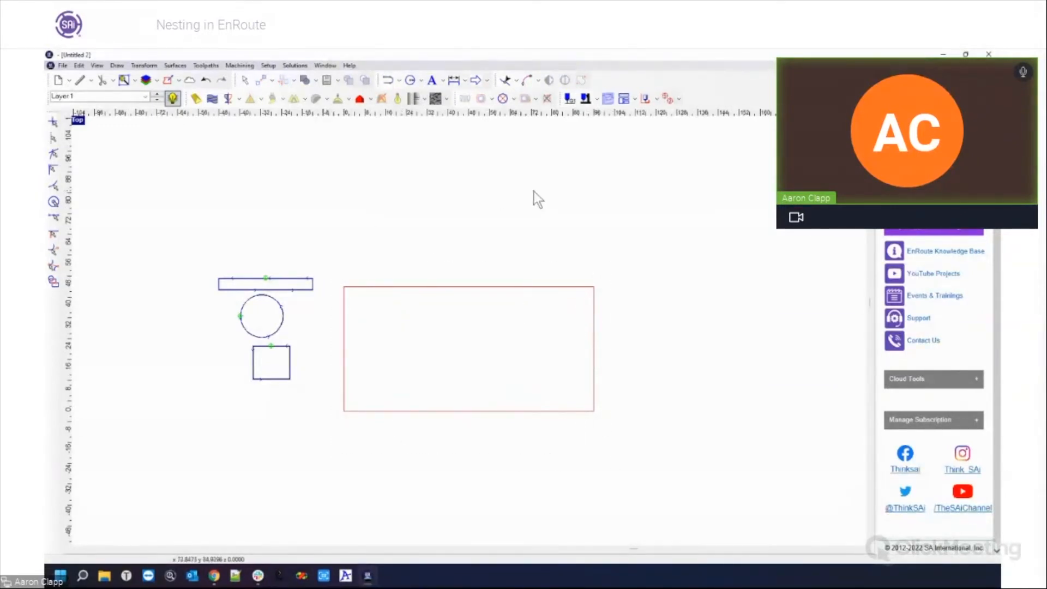
left_click(338, 81)
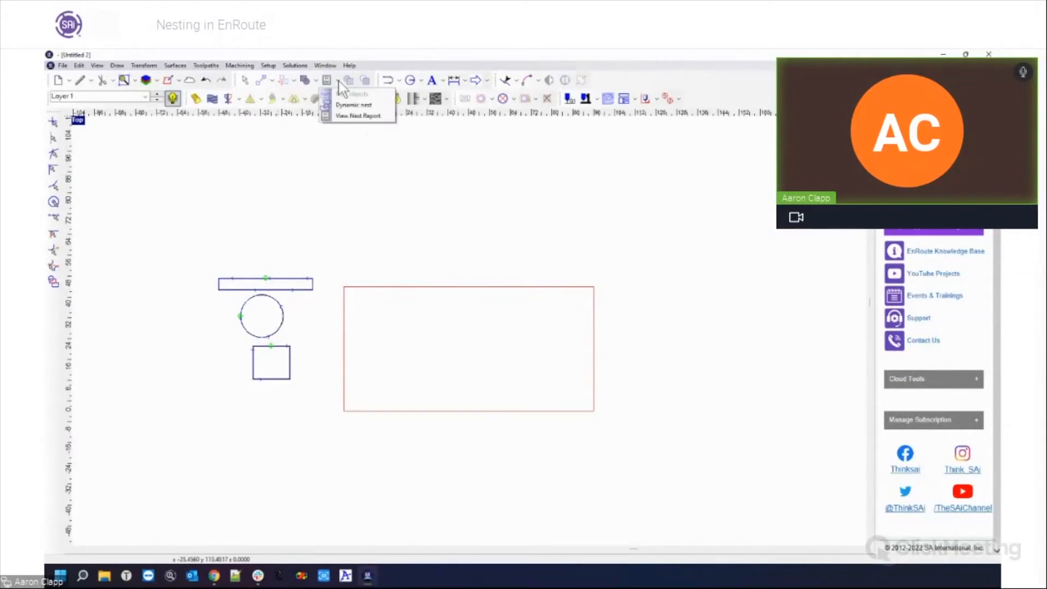
left_click(276, 245)
left_click_drag(361, 407, 145, 249)
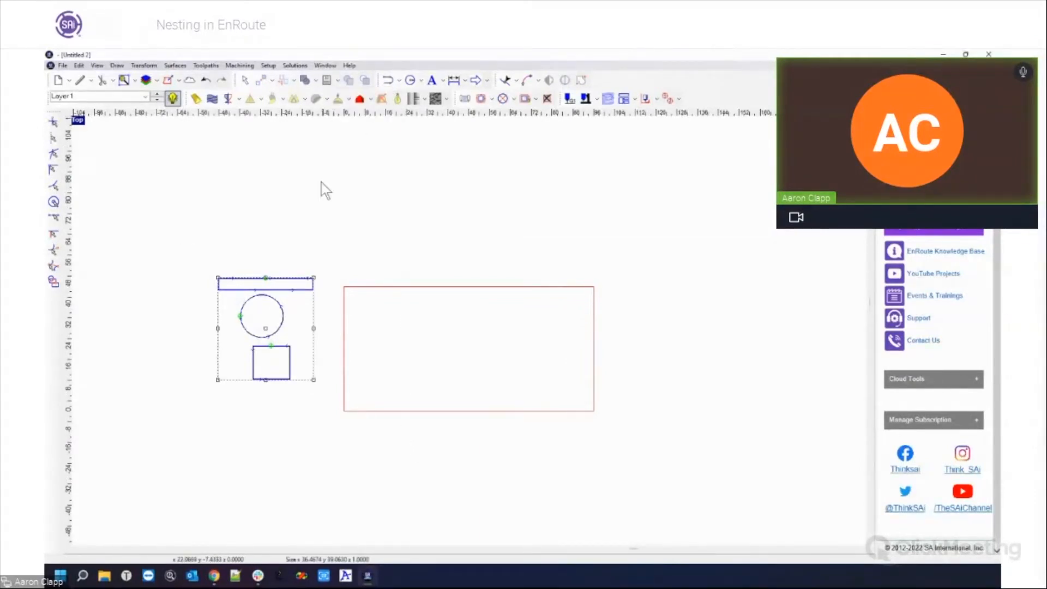
left_click(338, 82)
left_click(353, 156)
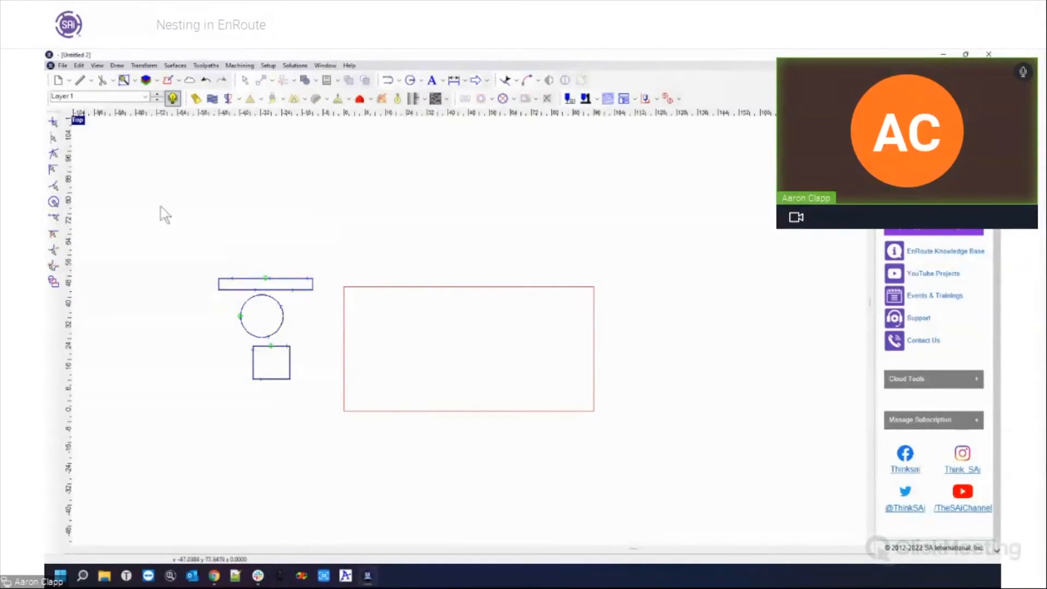
Draw a circle about 16.46 in in diameter inside the plate near its lower-left corner
left_click(410, 81)
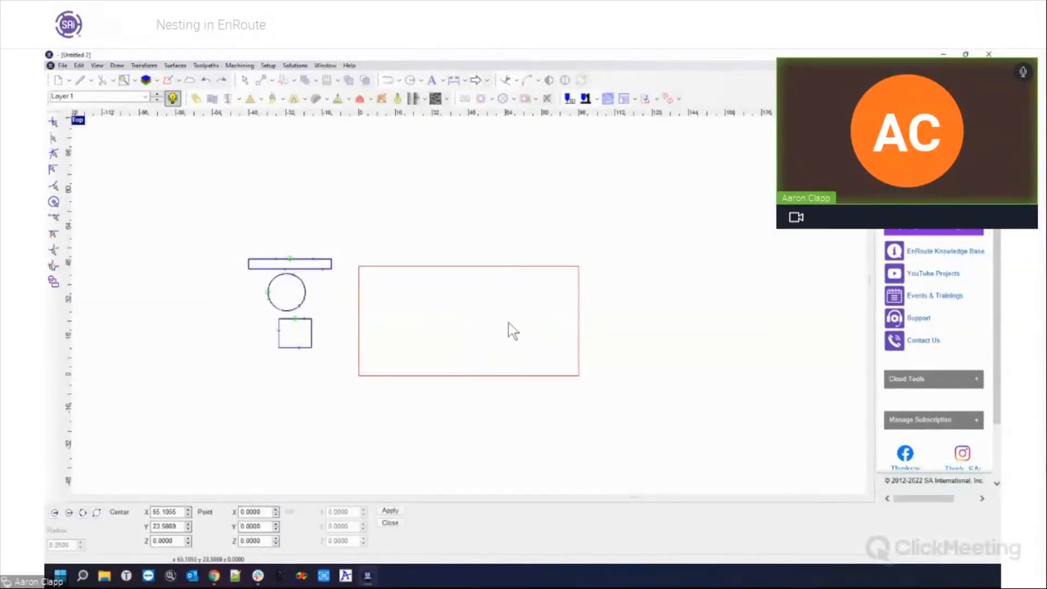
left_click(385, 339)
left_click(402, 354)
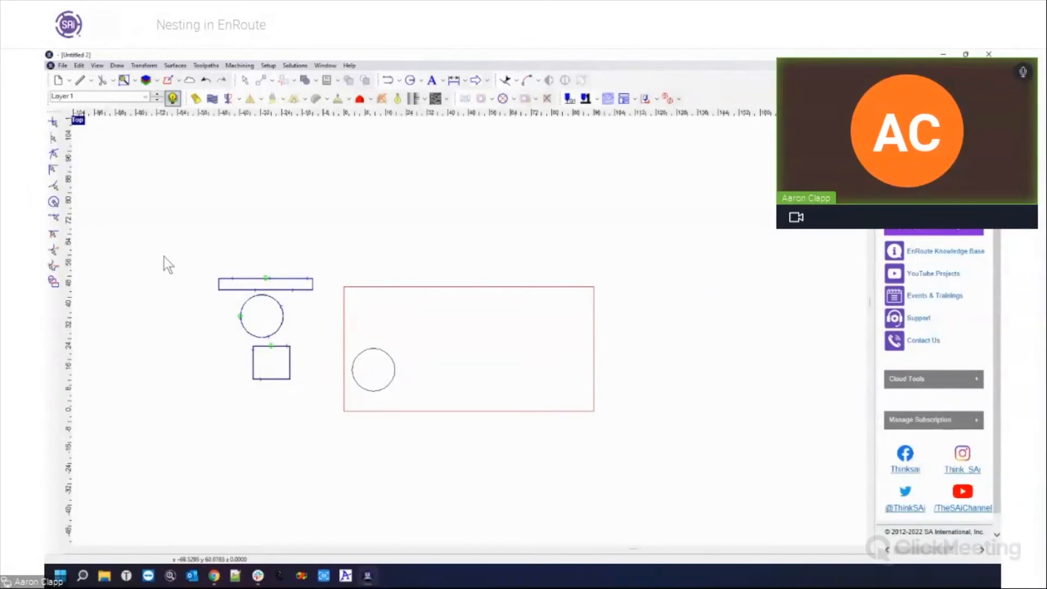
Select the three toolpathed parts together with the circle in the plate, and start nesting the objects
left_click(393, 366)
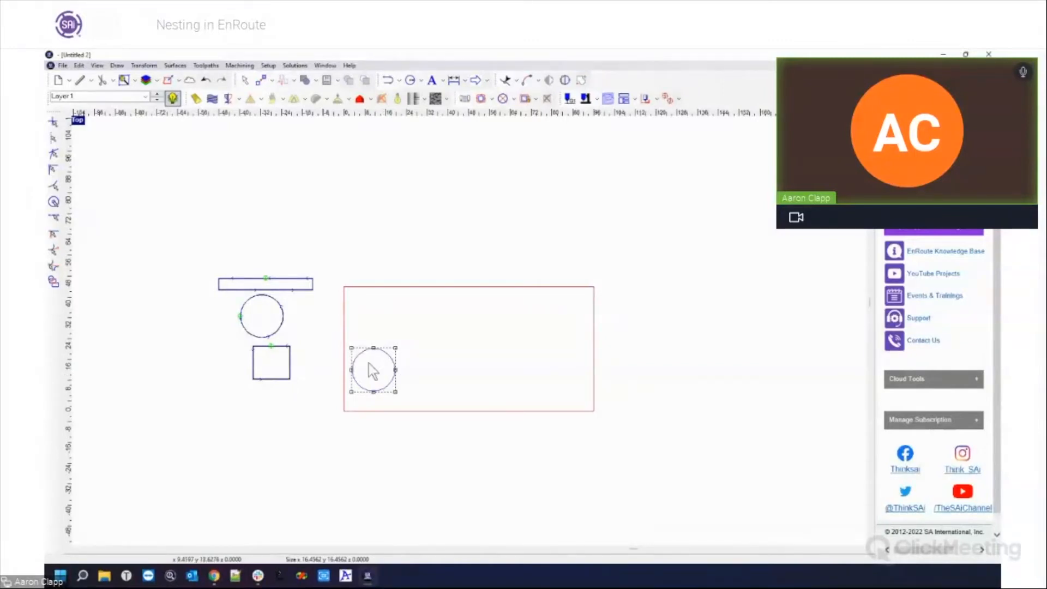
left_click_drag(332, 311, 495, 443)
left_click_drag(344, 288, 462, 412)
left_click_drag(182, 228, 447, 450)
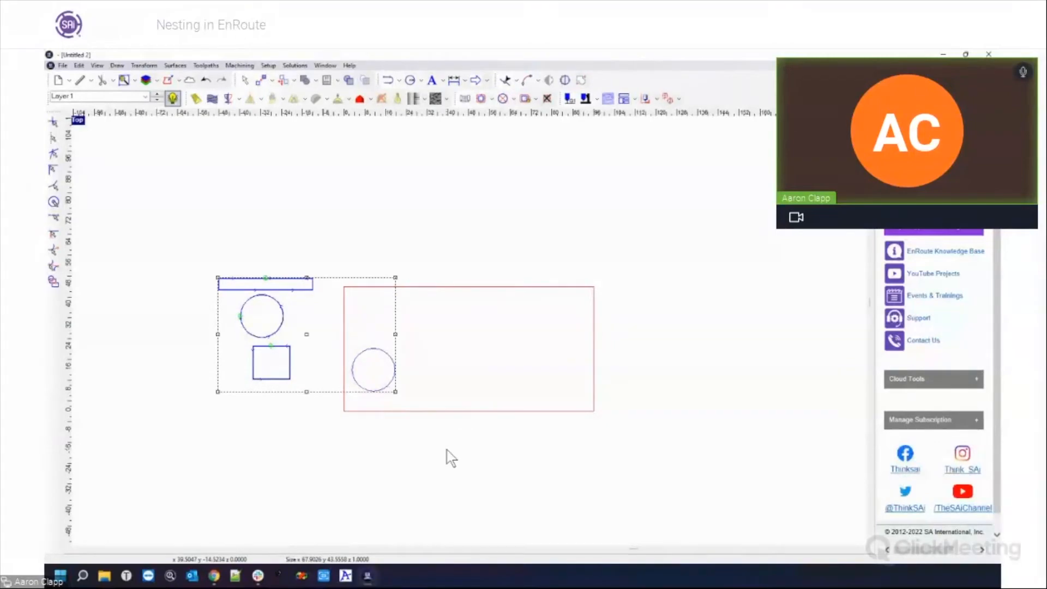
left_click(310, 83)
left_click(337, 81)
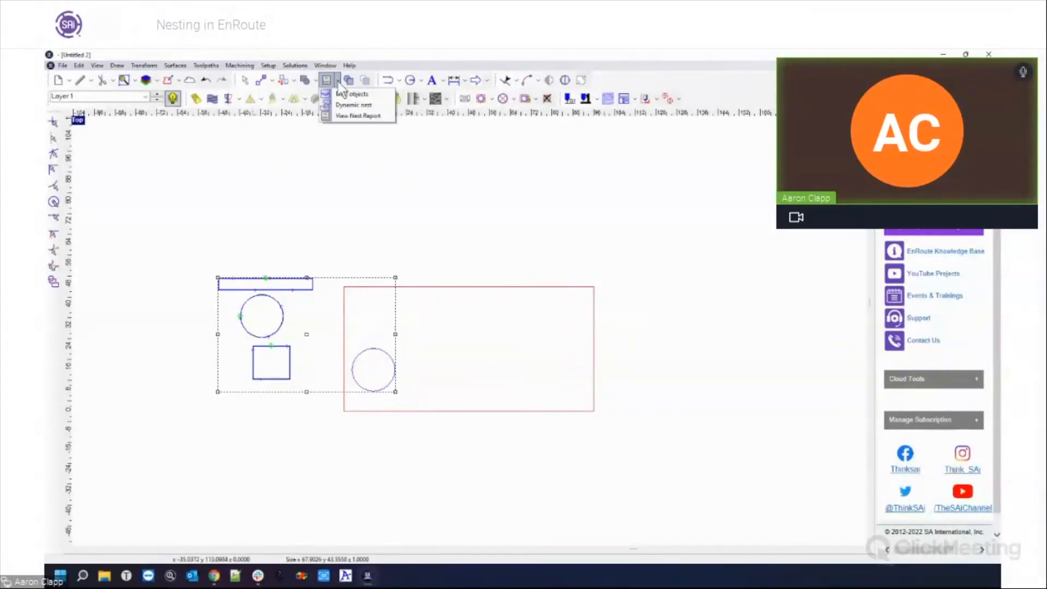
left_click(352, 94)
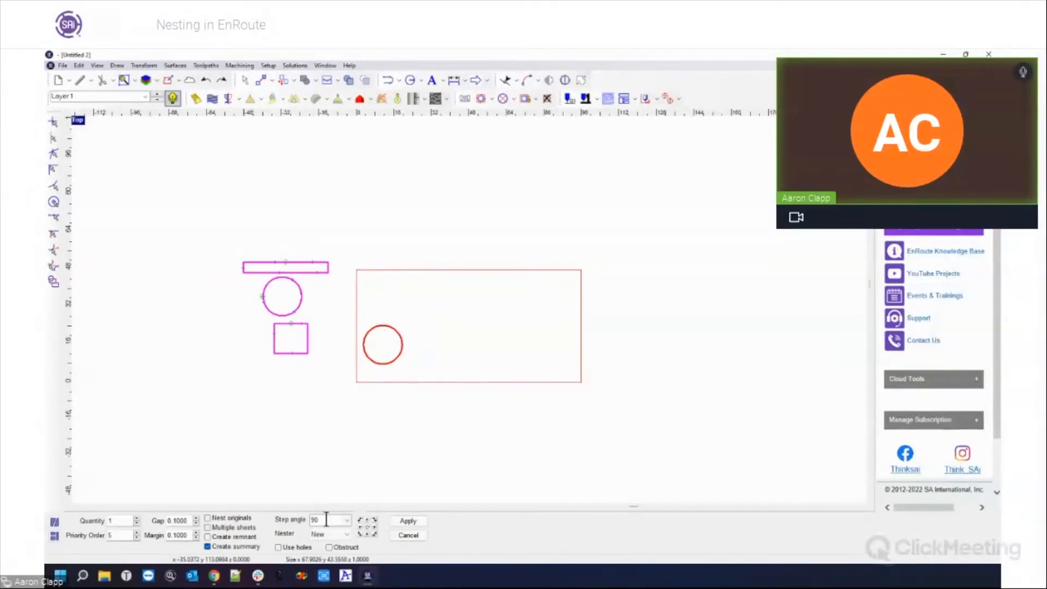
Enable the Obstruct option for the nest, and switch off Create summary and Multiple sheets
left_click(329, 548)
left_click(220, 549)
left_click(208, 527)
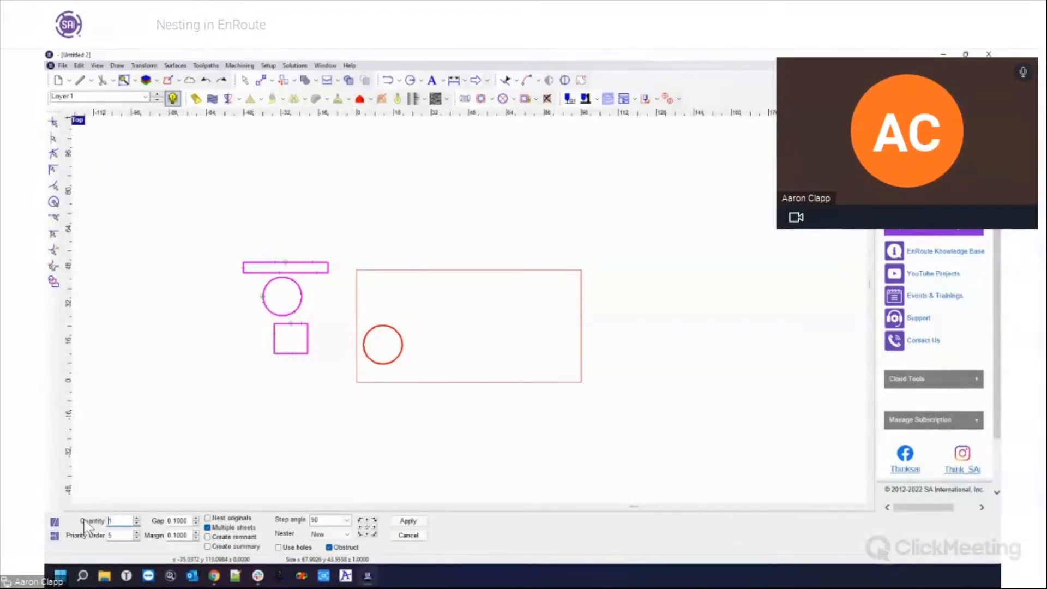
left_click_drag(113, 518, 107, 520)
left_click(207, 527)
Set the nest quantity to 5
mouse_move(117, 520)
left_mouse_down()
mouse_move(103, 522)
mouse_move(120, 521)
left_mouse_up()
type("51")
key("Tab")
type("5")
key("Tab")
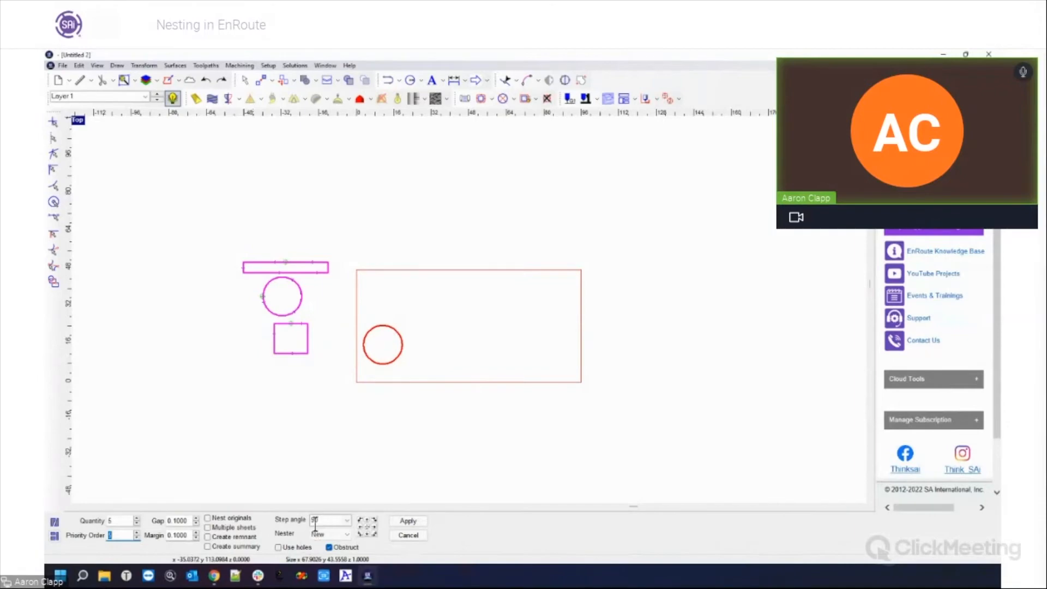
Examine the available step angle values for the nest and choose 90
left_click(348, 520)
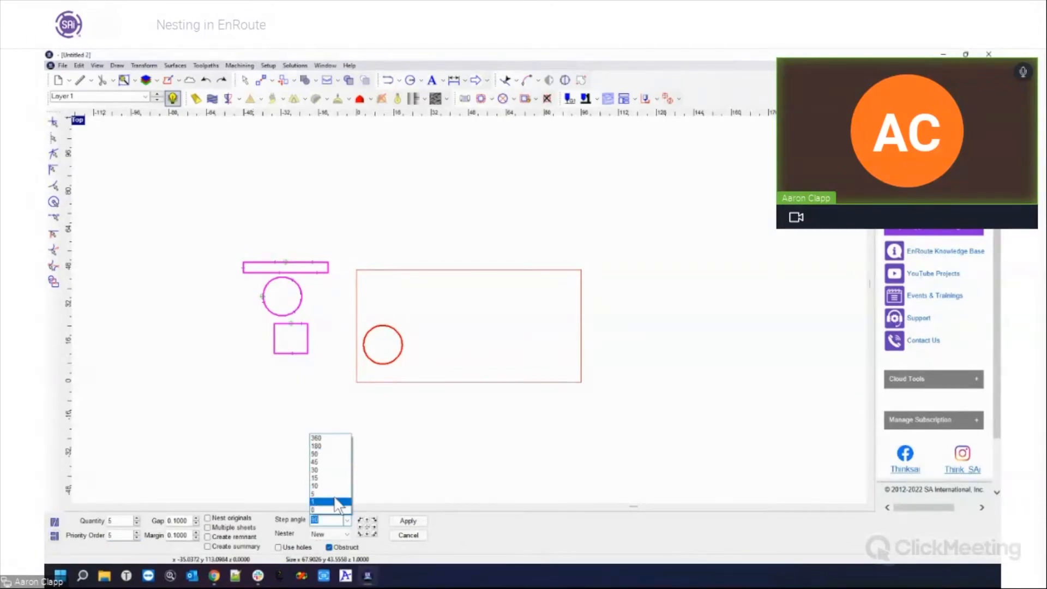
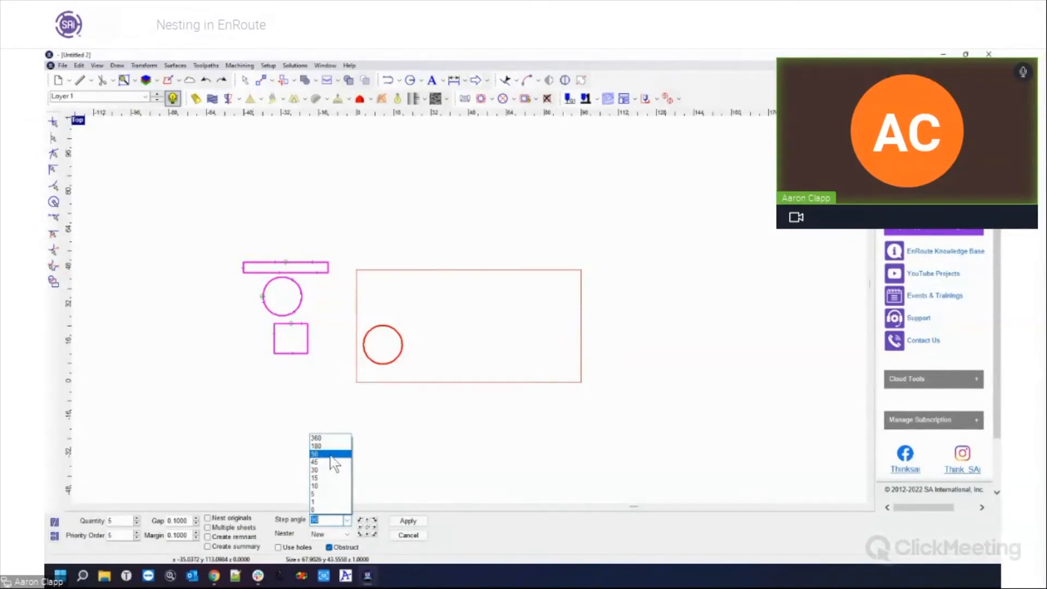
left_click(330, 456)
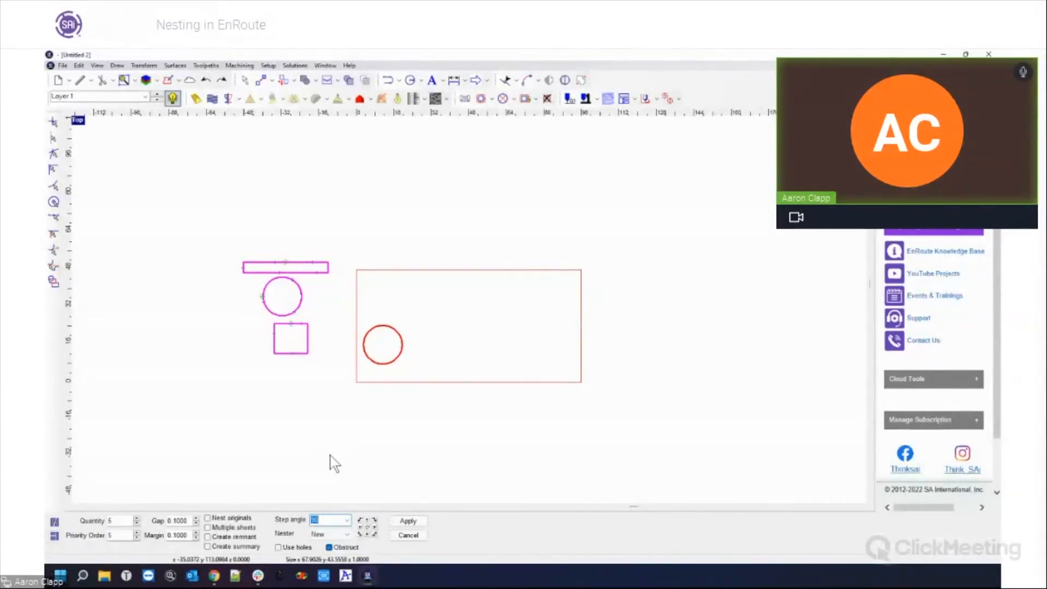
left_click(345, 522)
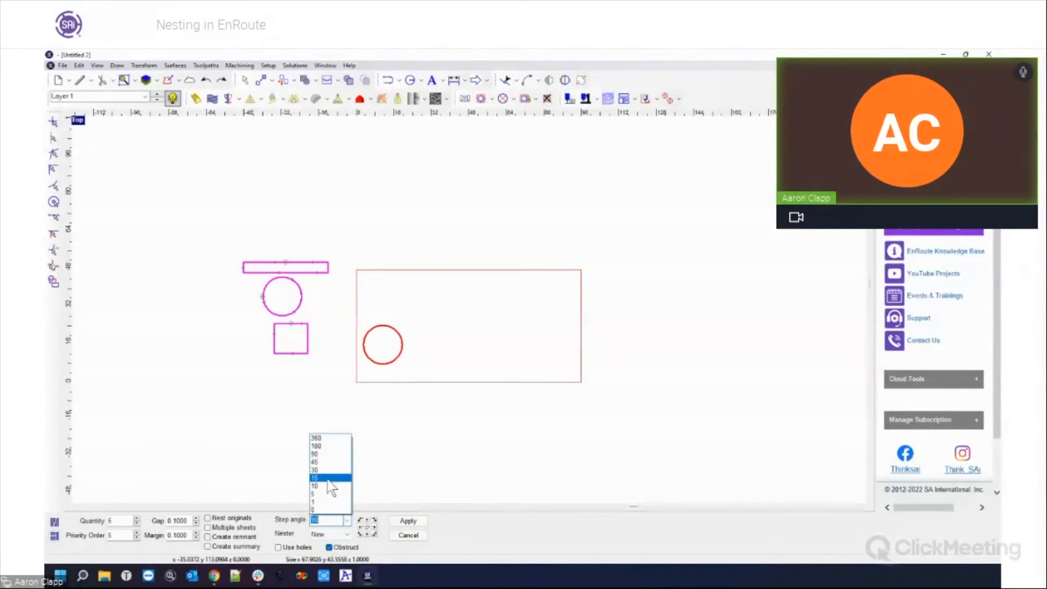
left_click(423, 458)
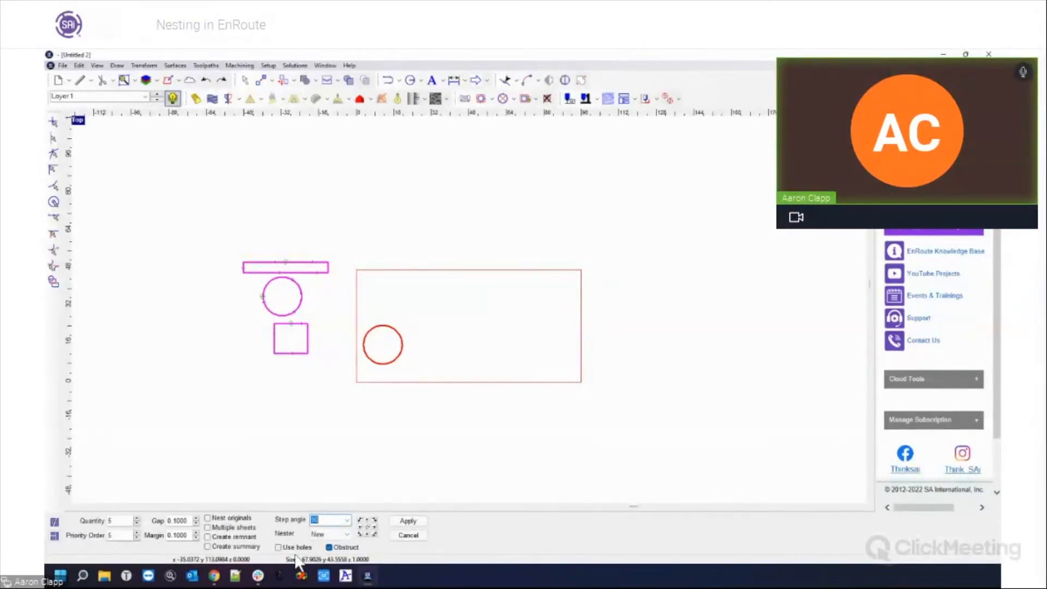
Apply the nest around the obstructing circle, and delete that circle from the plate
left_click(408, 521)
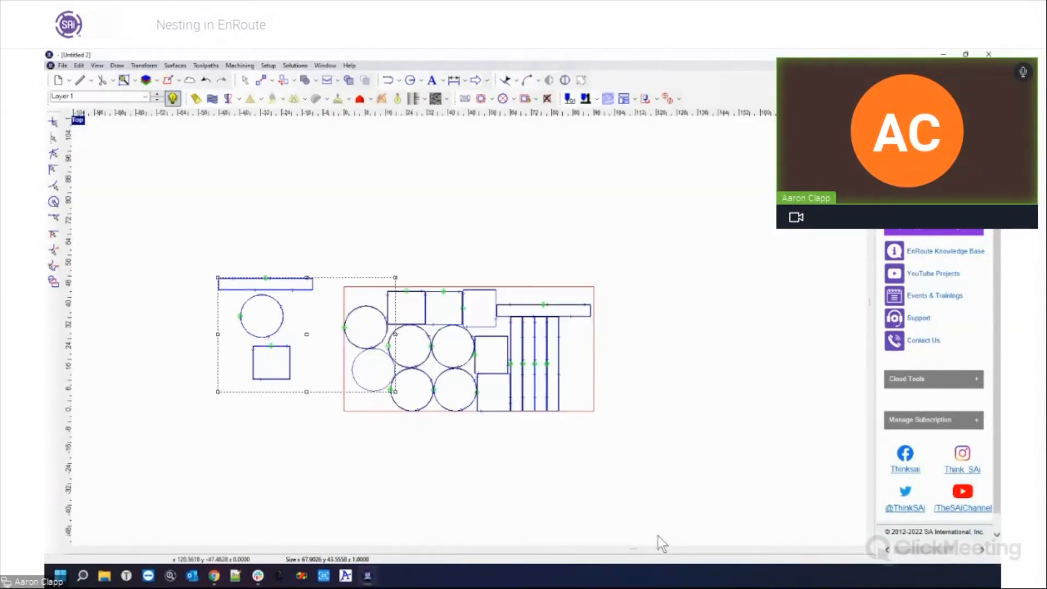
left_click(657, 536)
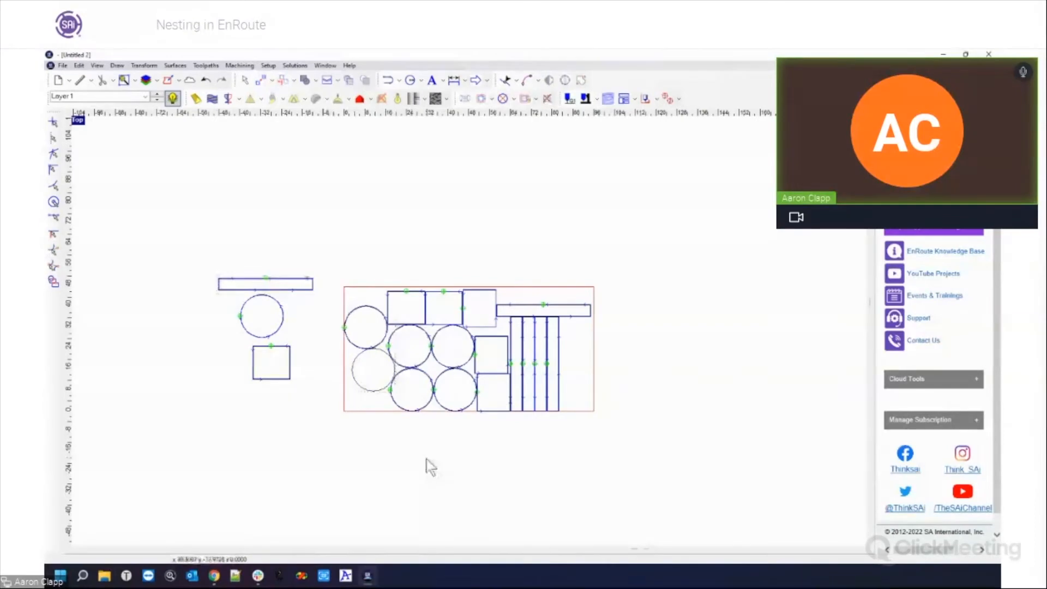
left_click(356, 388)
scroll(369, 401, "up", 2)
key("Delete")
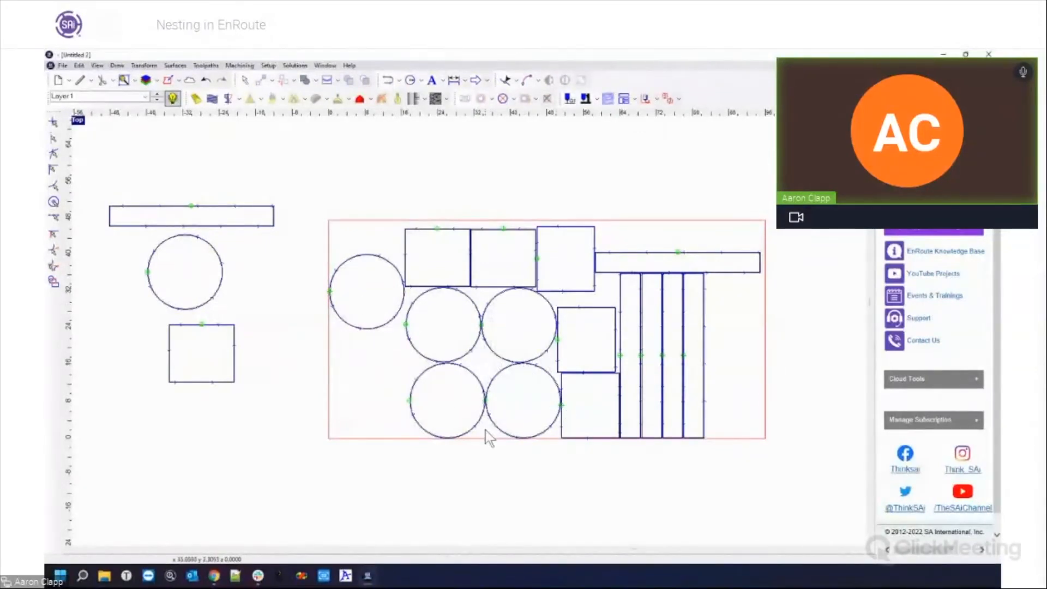
Delete all nested copies from the plate and the original circular part beside it
left_click_drag(319, 197, 817, 482)
key("Delete")
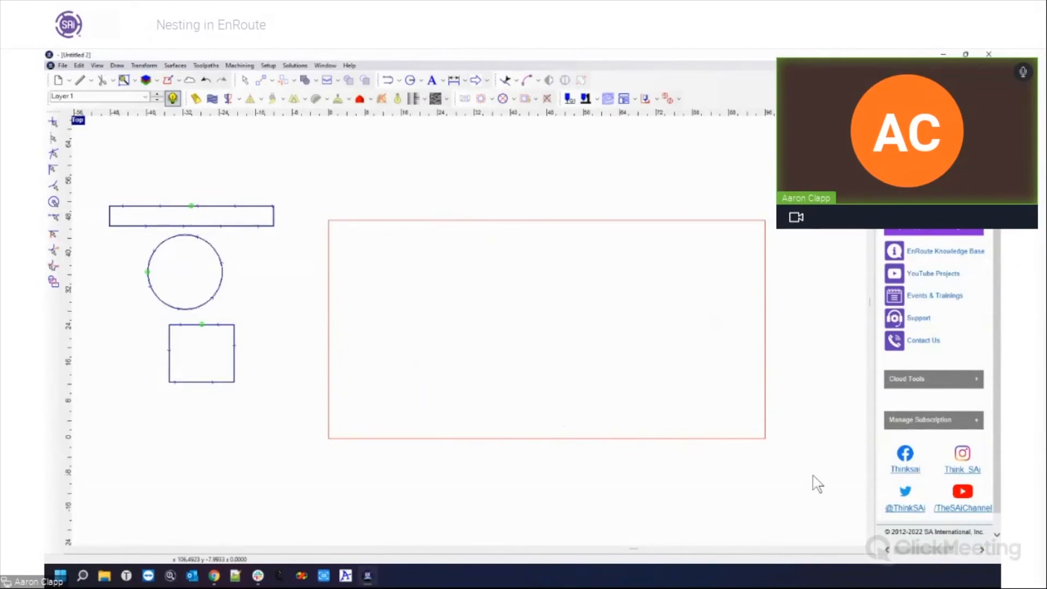
scroll(677, 316, "down", 3)
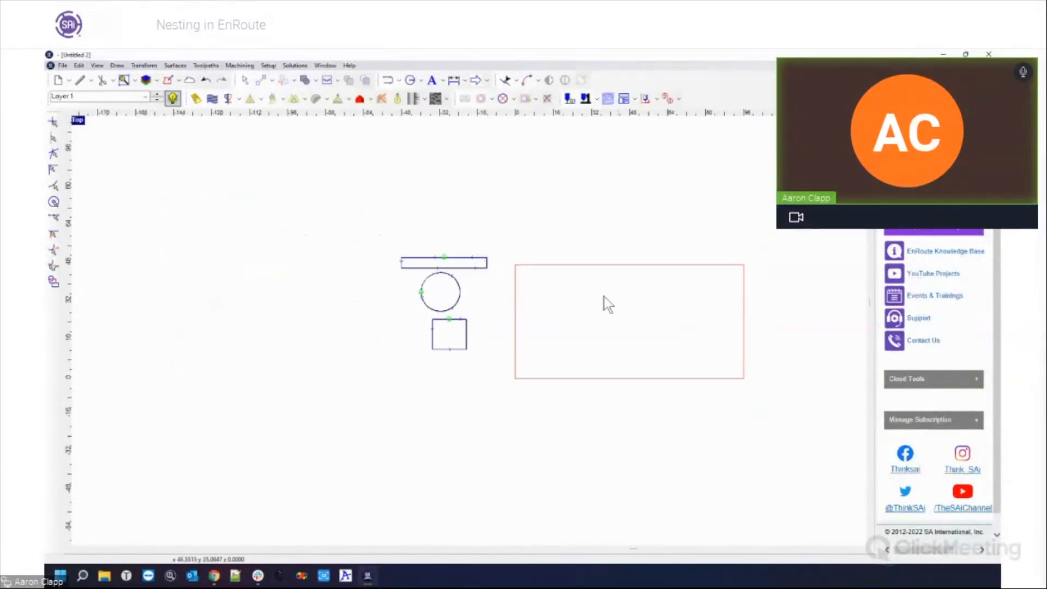
left_click(460, 292)
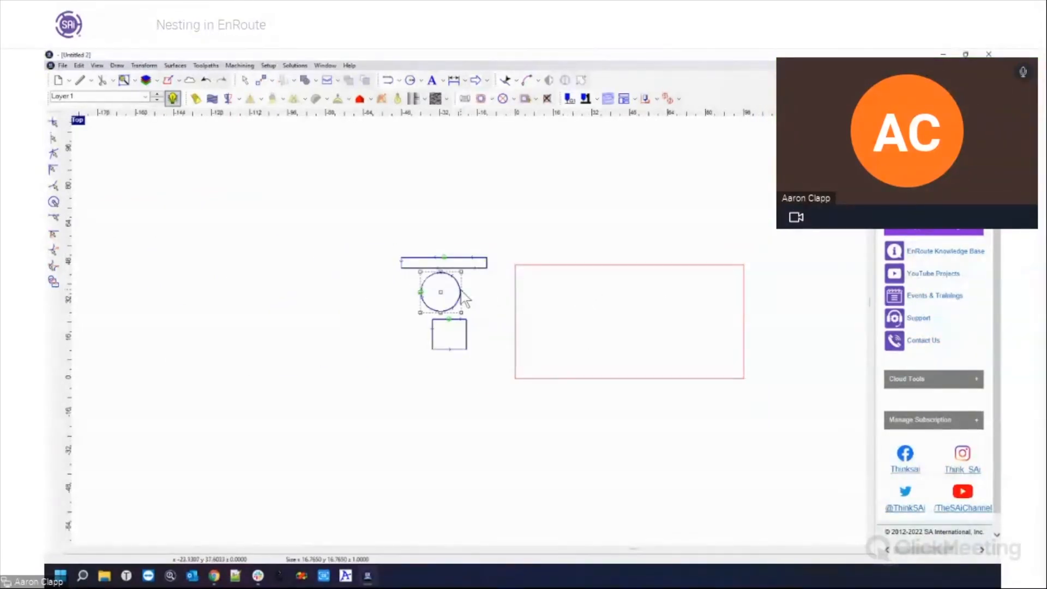
key("Delete")
Start a rectangular nest for the remaining strip and square parts, and enable Create common line
left_click_drag(367, 222, 572, 390)
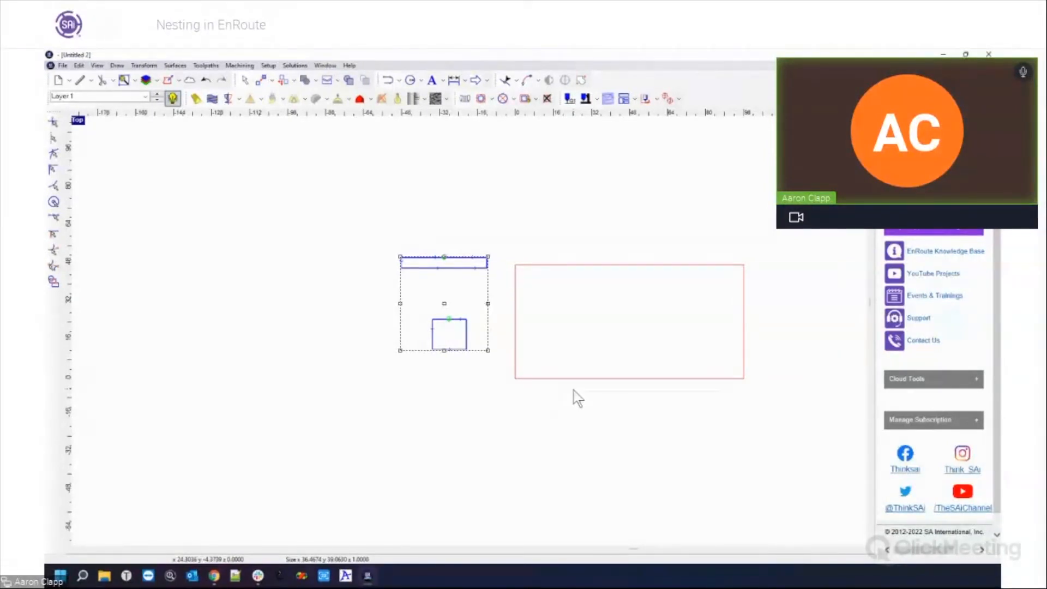
left_click(532, 301)
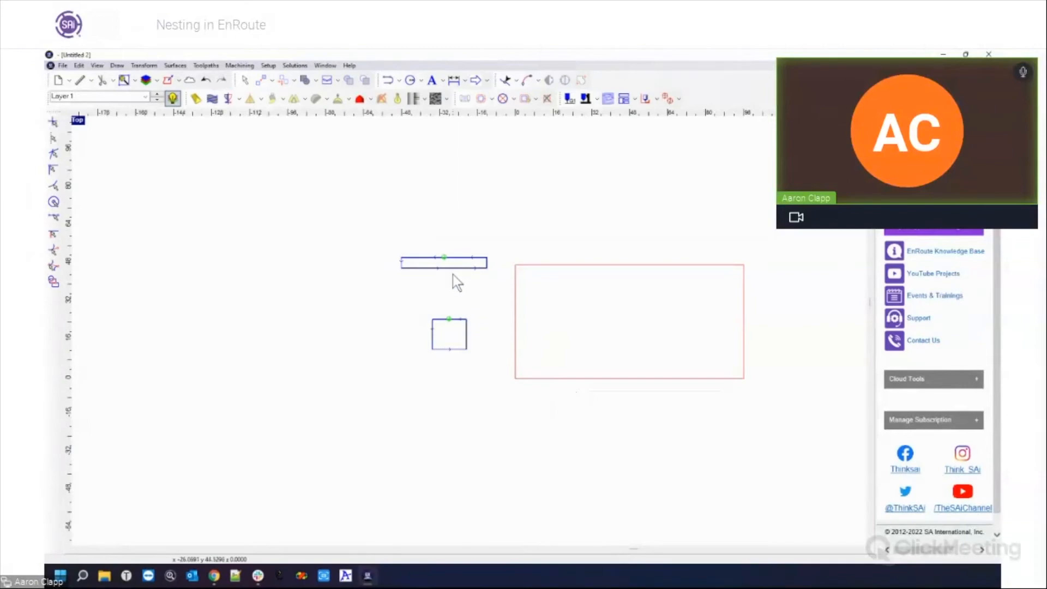
left_click_drag(354, 214, 534, 391)
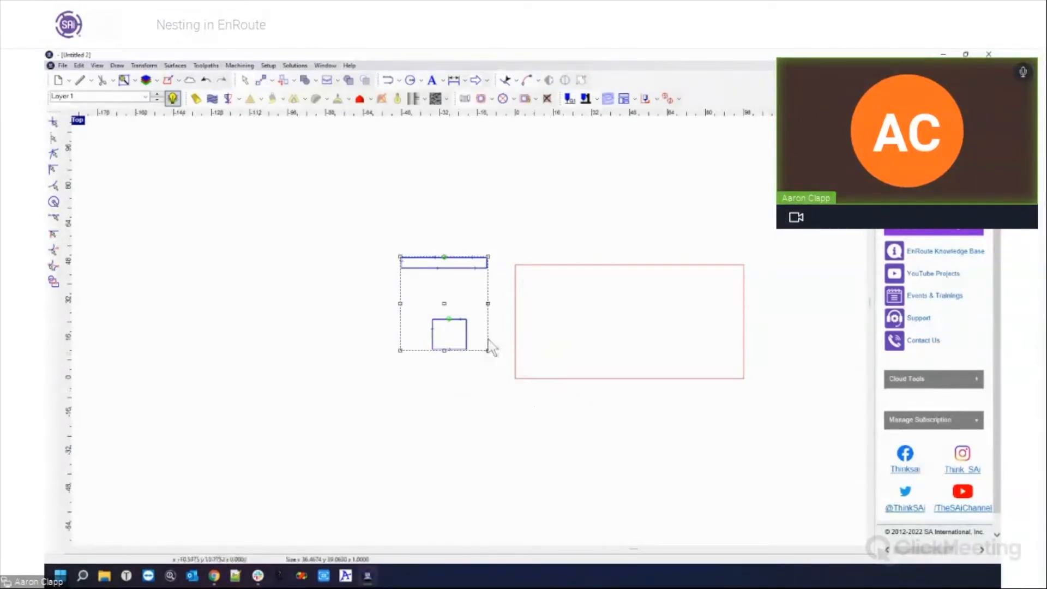
left_click(491, 356)
left_click_drag(380, 223, 534, 400)
left_click(327, 80)
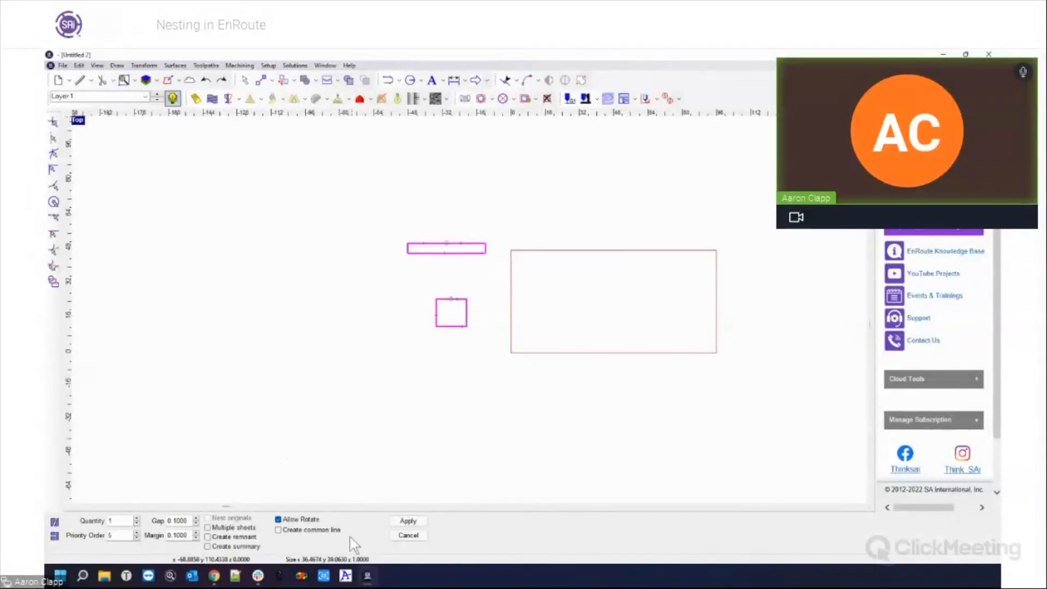
left_click(279, 529)
Set the nest quantity to 10 and apply the common-line nest to the plate
double_click(112, 521)
type("10")
key("Tab")
left_click(420, 520)
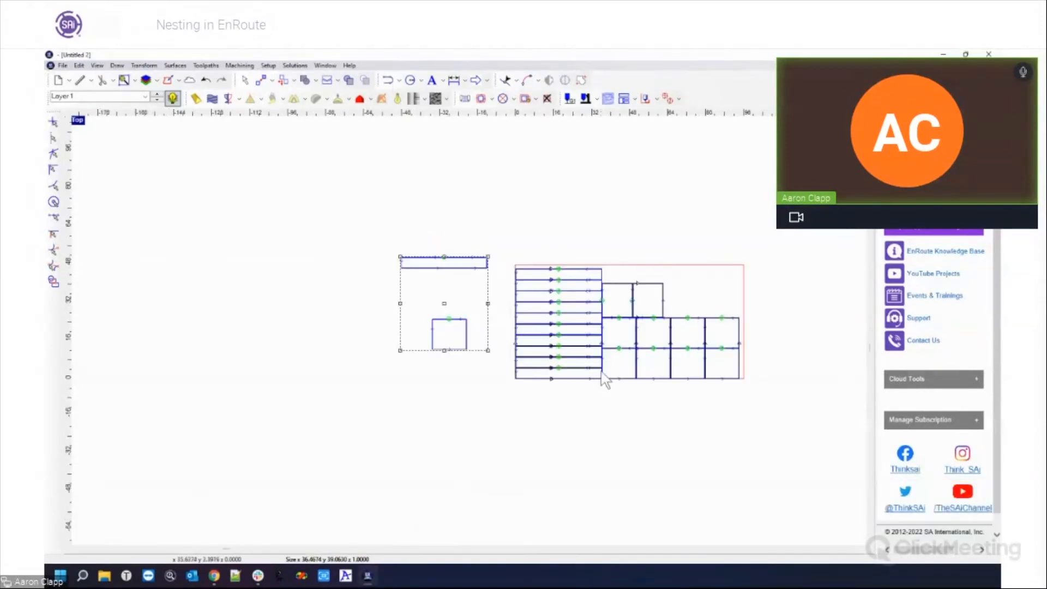
Examine the spacing between the nested parts and the common line where the strips meet the squares
left_click(655, 422)
scroll(657, 250, "up", 1)
scroll(622, 280, "up", 5)
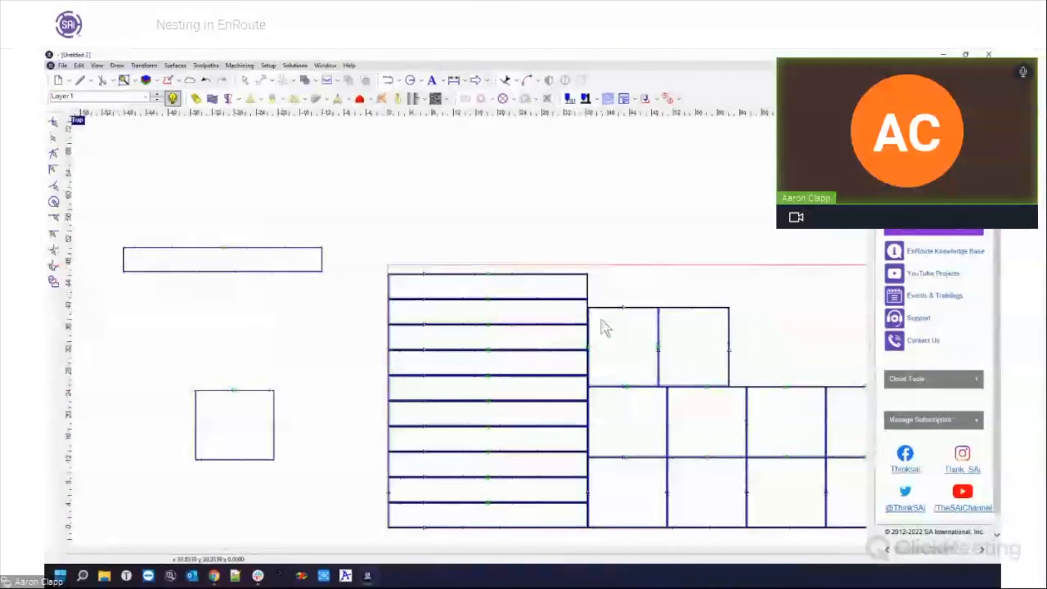
scroll(579, 294, "up", 3)
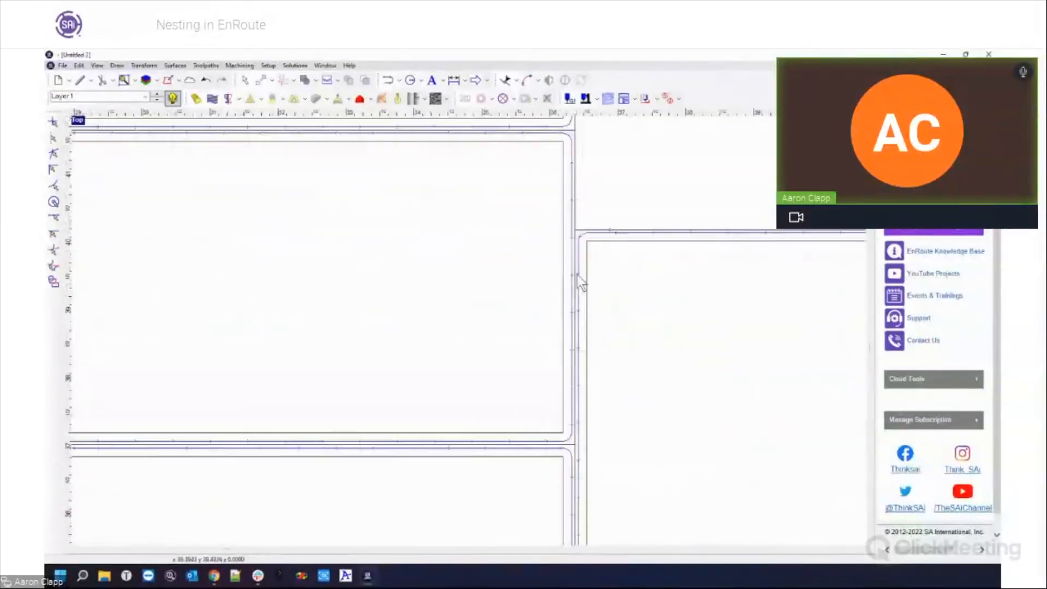
scroll(570, 215, "up", 1)
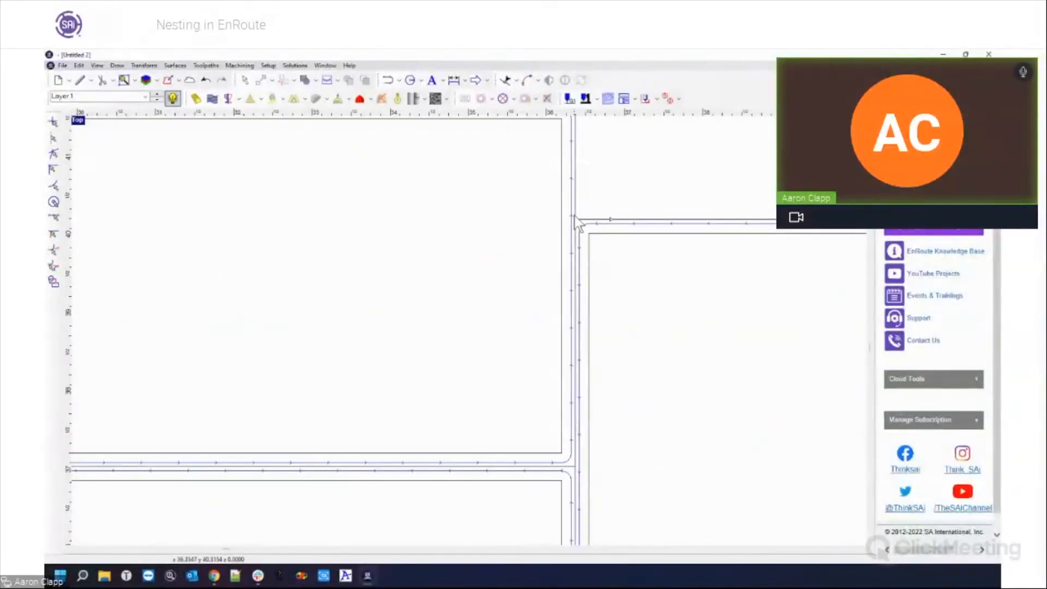
left_click(576, 223)
scroll(576, 224, "down", 4)
scroll(594, 281, "down", 6)
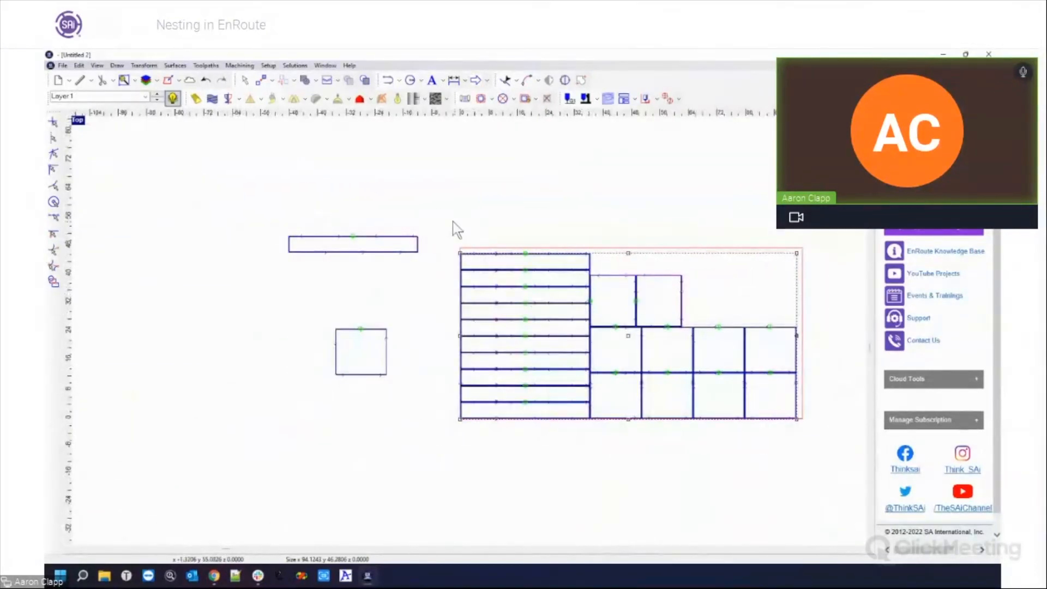
Delete the nested layout from the plate and start a new rectangular nest of the strip and square parts
left_click_drag(443, 200, 826, 468)
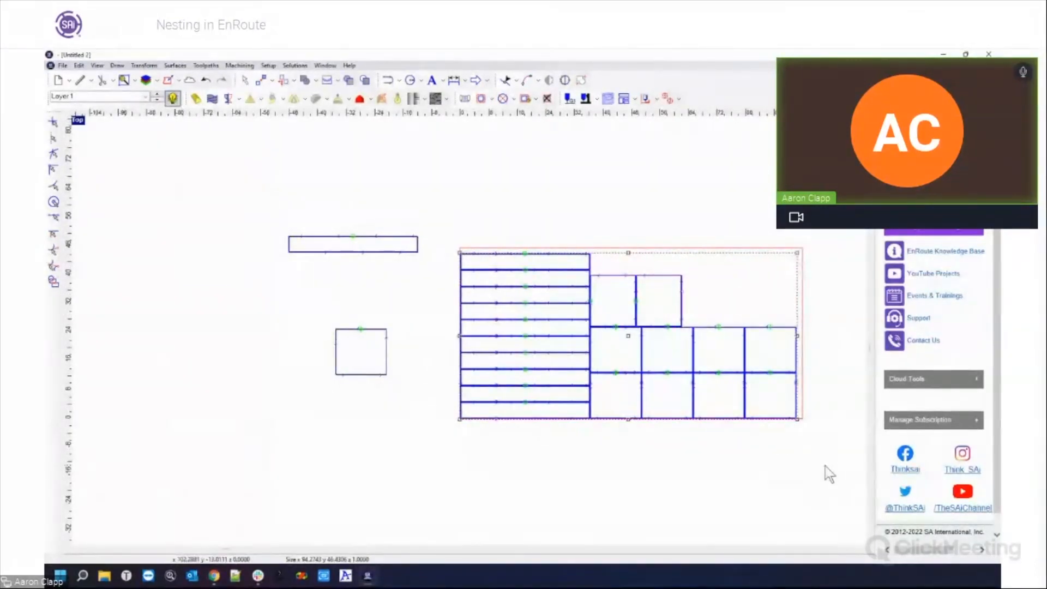
key("Delete")
left_click_drag(251, 197, 469, 387)
left_click(327, 81)
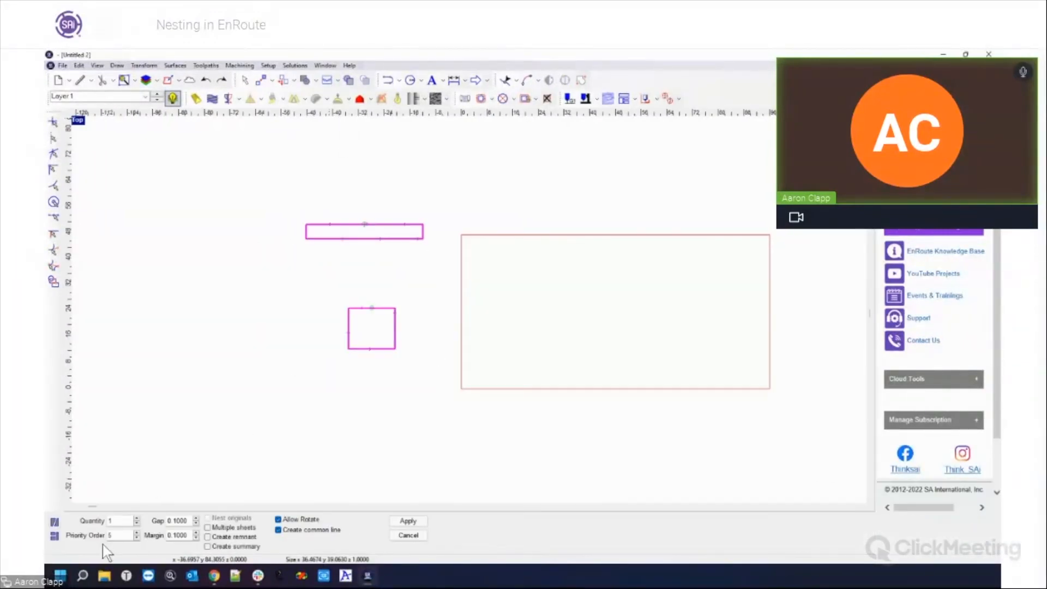
Set the nest gap to 0 and the quantity to 10, and apply the common-line nest
mouse_move(181, 536)
left_mouse_down()
mouse_move(166, 535)
mouse_move(167, 521)
left_mouse_up()
left_click(171, 534)
type("0")
key("Tab")
left_click(112, 521)
left_click(408, 521)
left_click(465, 351)
Move the common lines off the nested parts to the free space just above the plate
scroll(543, 286, "up", 4)
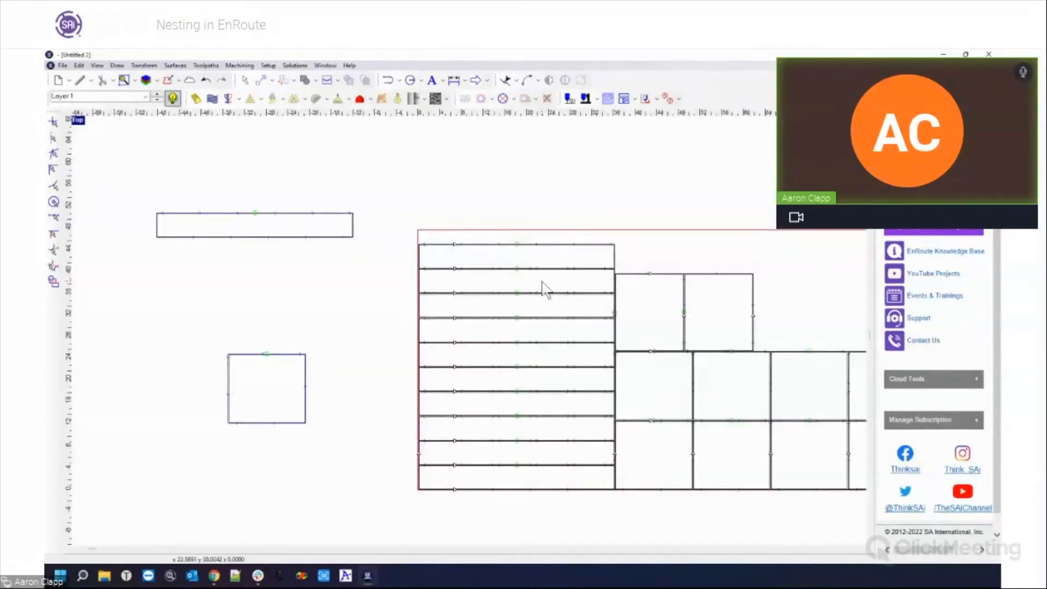
scroll(570, 299, "up", 2)
scroll(493, 256, "up", 5)
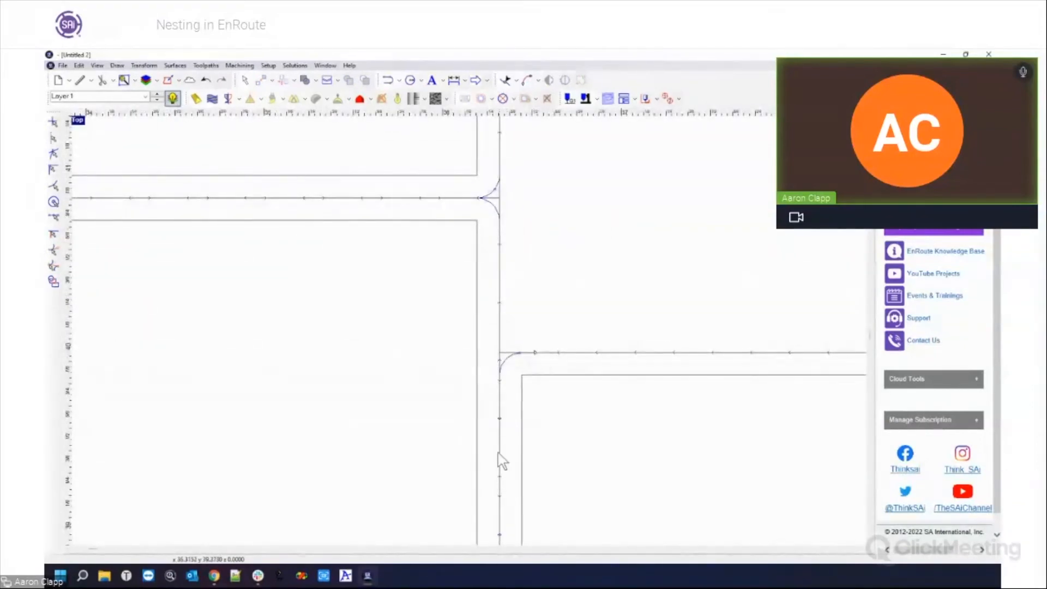
scroll(593, 296, "down", 5)
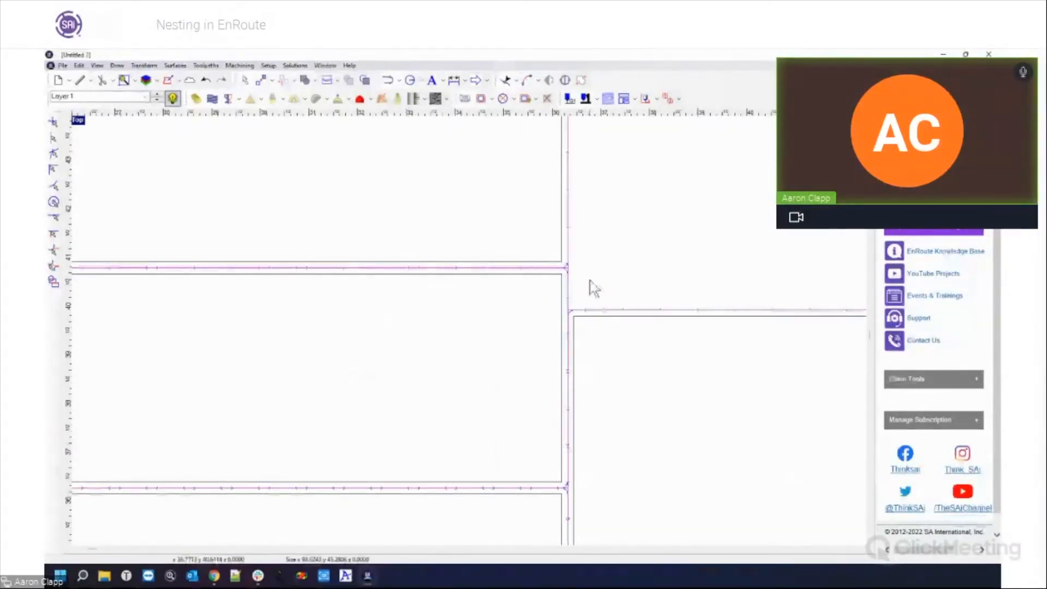
scroll(591, 286, "down", 5)
scroll(642, 363, "down", 4)
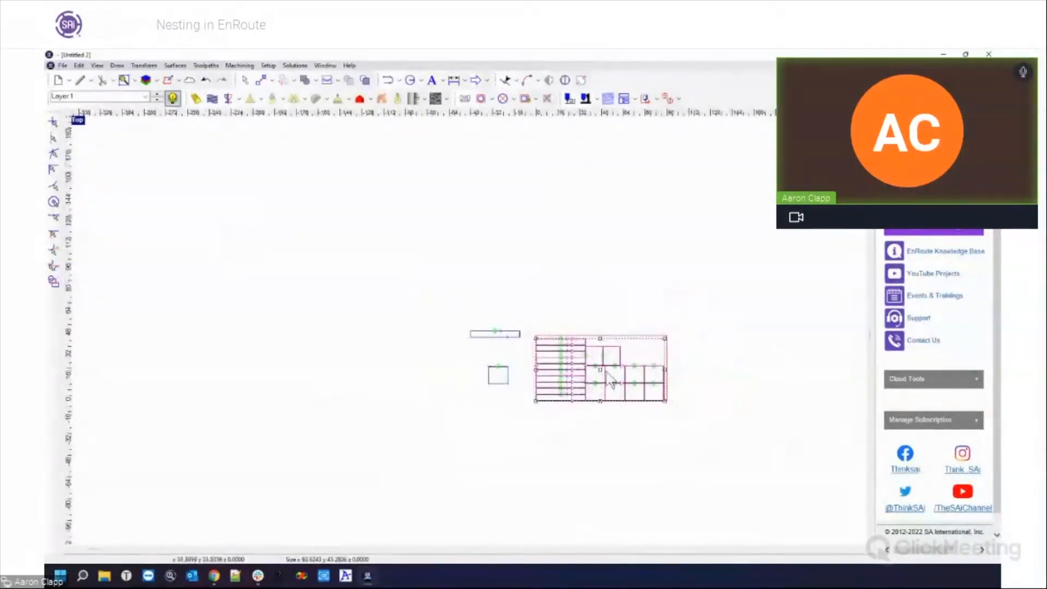
left_click_drag(600, 371, 603, 297)
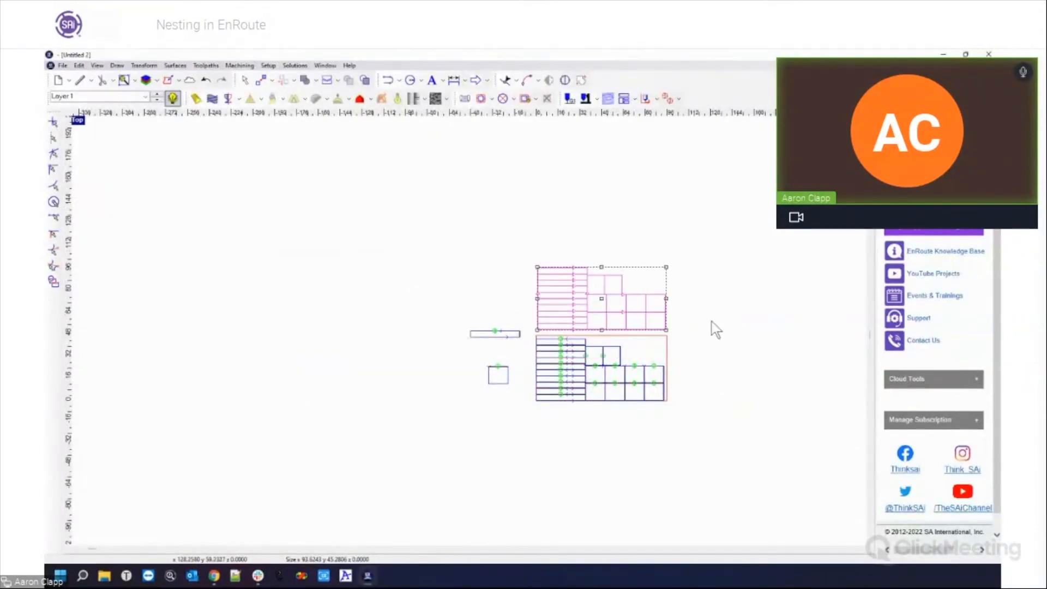
scroll(608, 311, "up", 3)
scroll(605, 304, "up", 1)
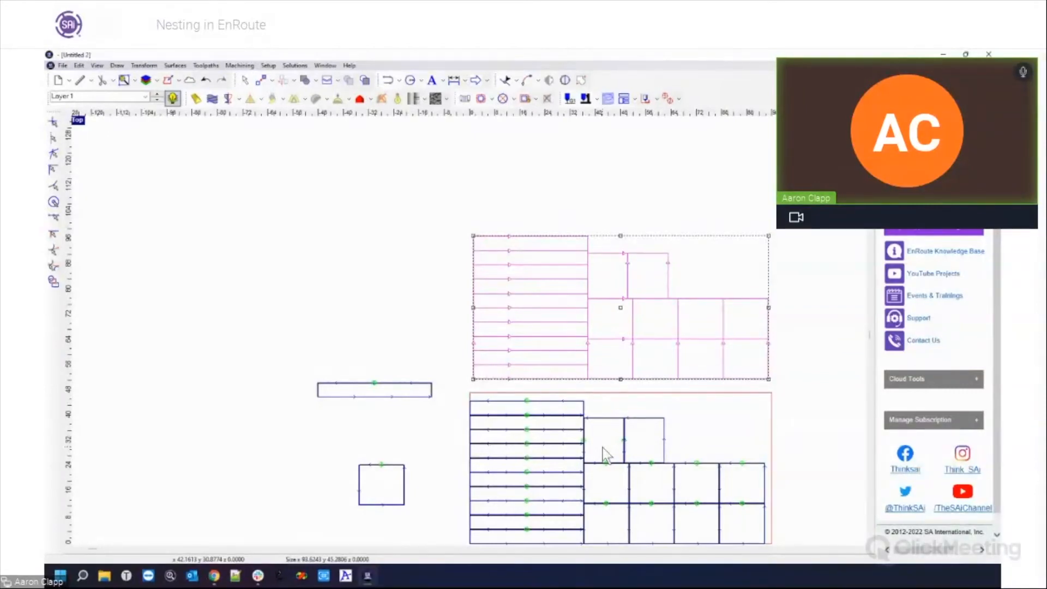
Undo the moves of the common lines
key("ctrl+z")
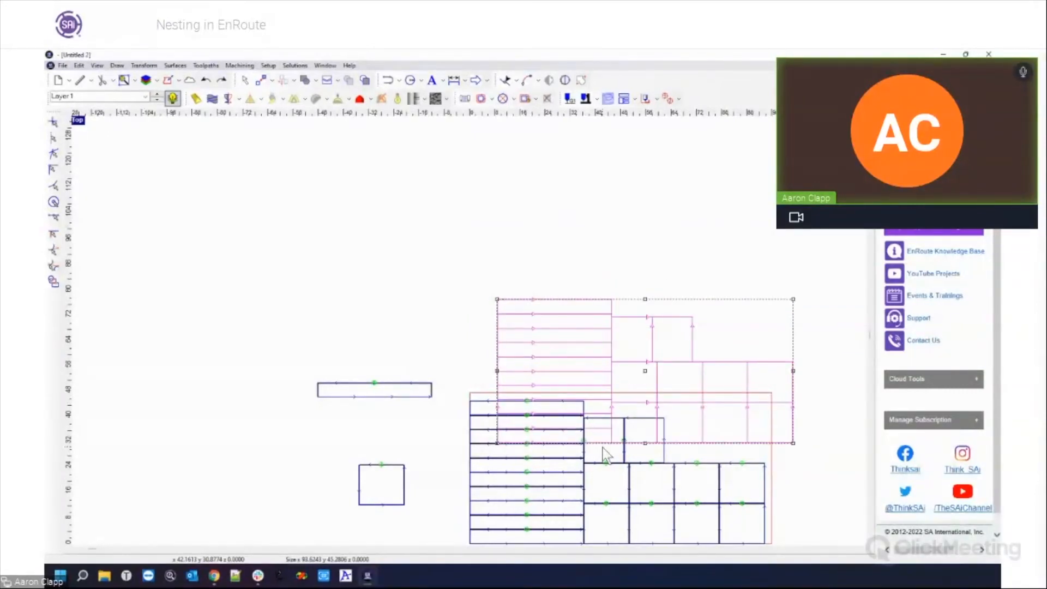
key("ctrl+z")
left_click(577, 351)
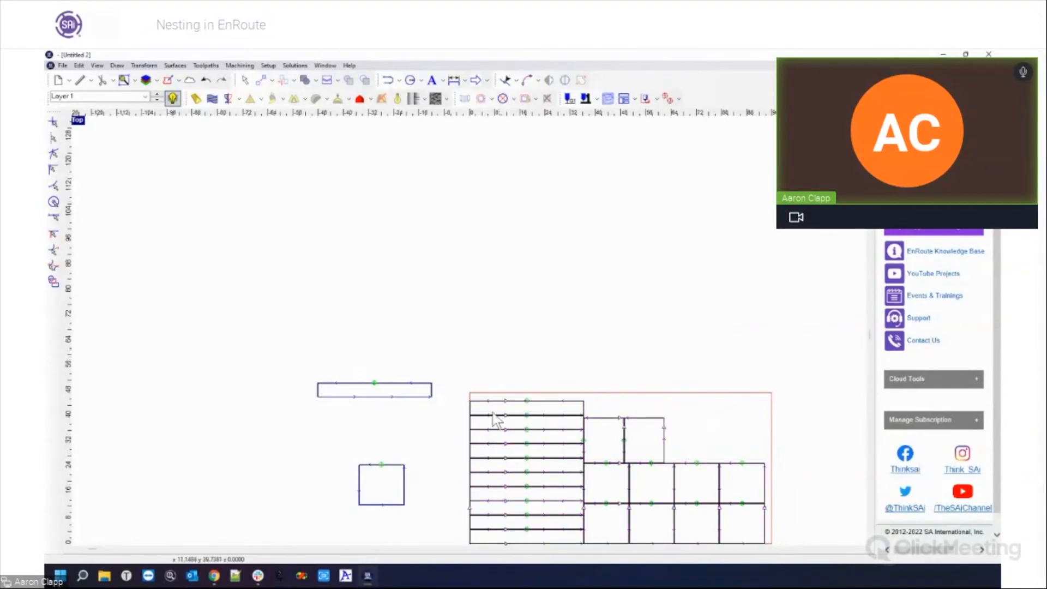
Delete the toolpaths from all nested parts on the plate
scroll(485, 364, "down", 1)
left_click_drag(465, 365, 720, 532)
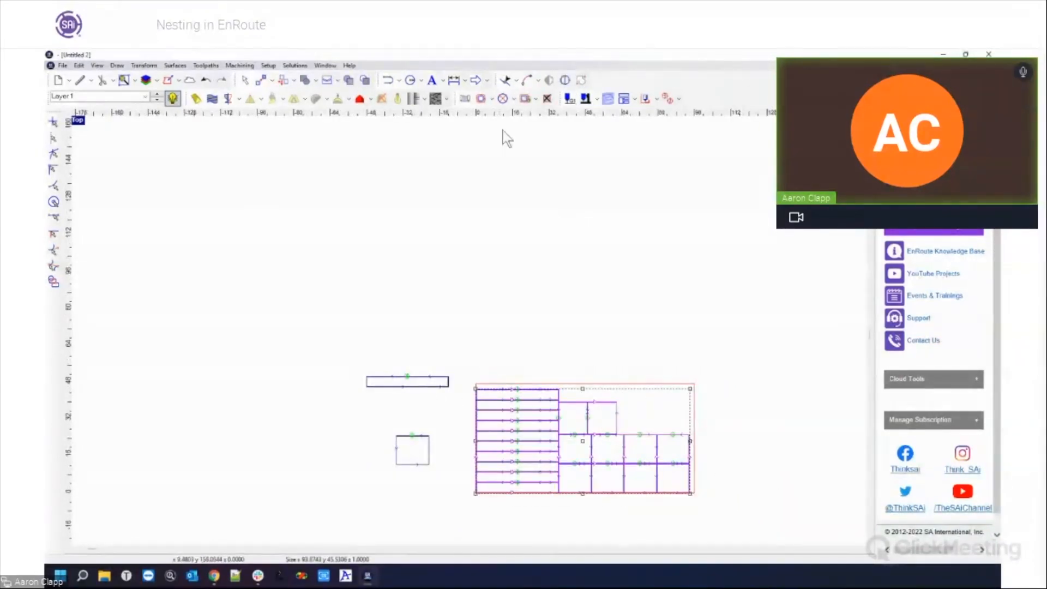
left_click(547, 103)
left_click(630, 316)
Select the common lines between the nested parts and start an Engraving toolpath for them
scroll(589, 436, "up", 5)
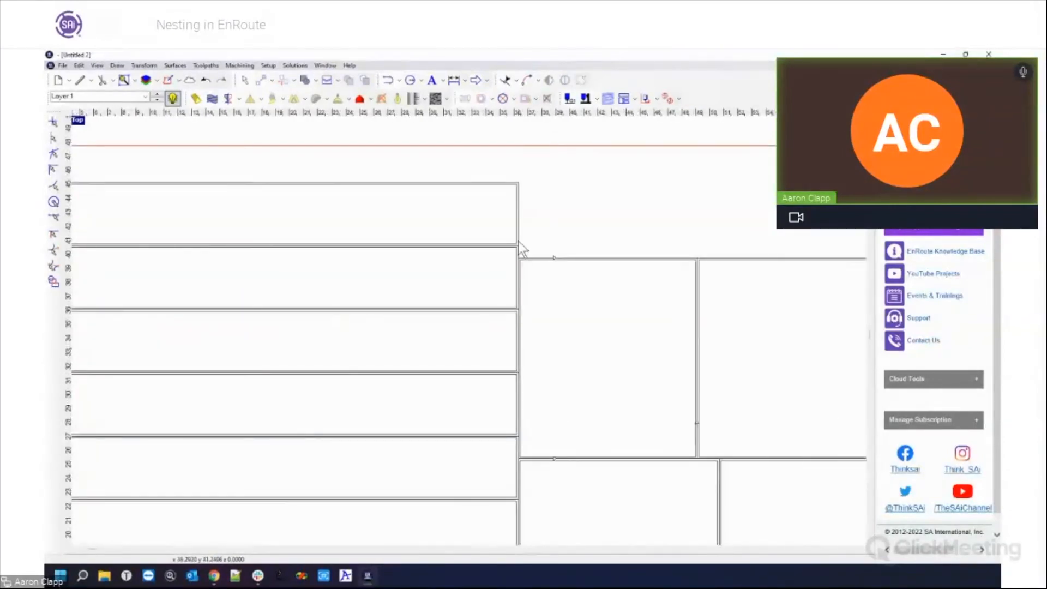
left_click(519, 243)
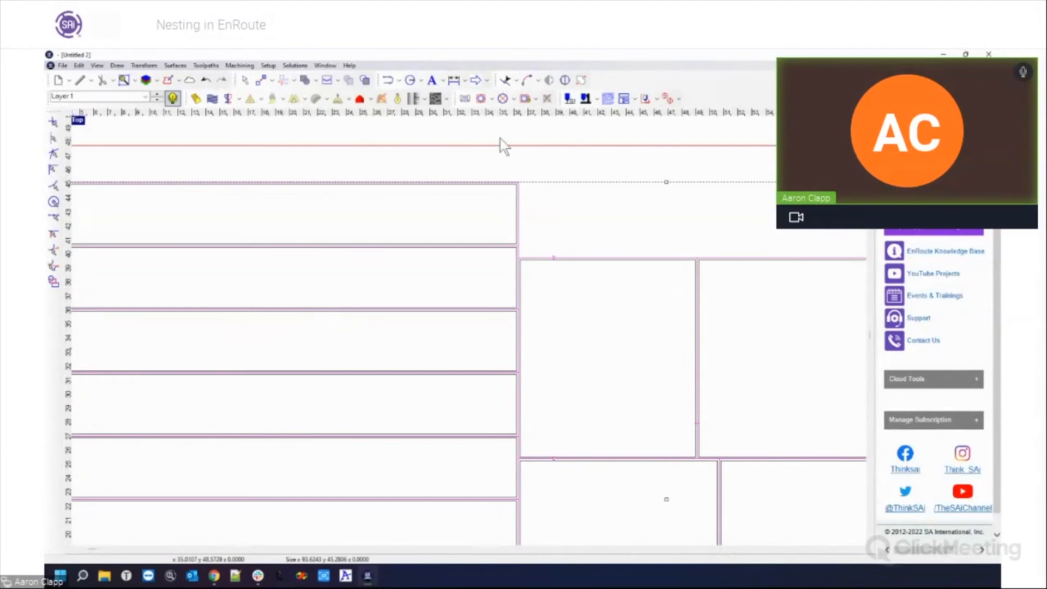
left_click(53, 170)
left_click(239, 66)
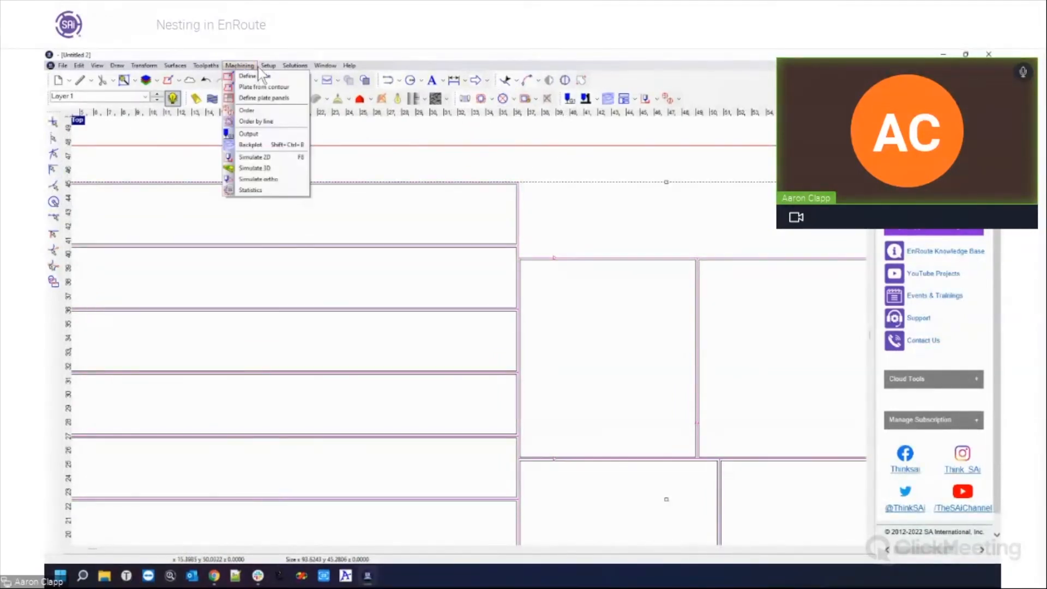
mouse_move(268, 67)
mouse_move(206, 66)
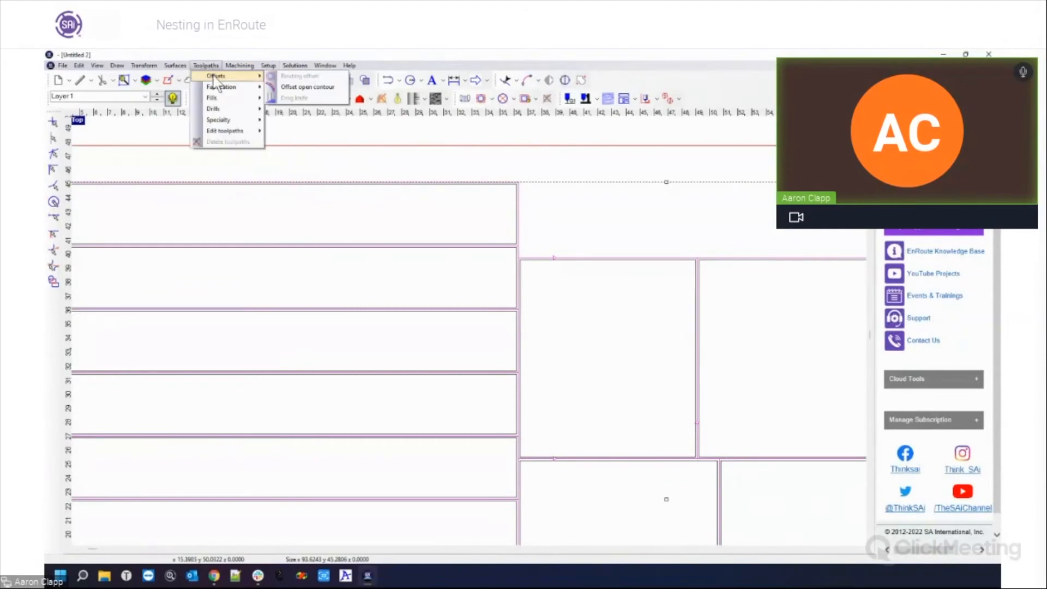
mouse_move(219, 119)
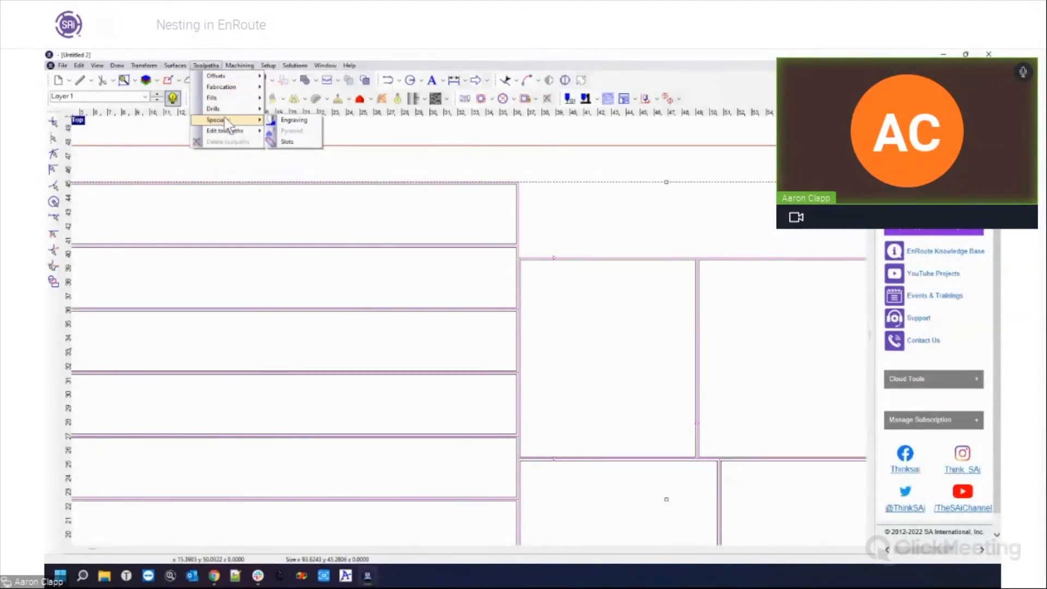
left_click(295, 121)
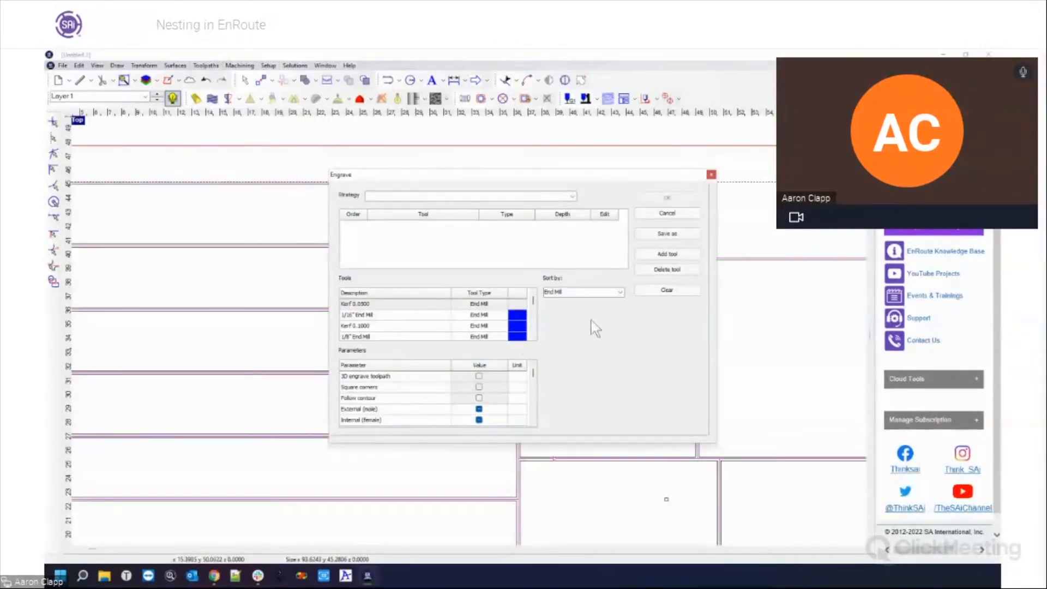
Apply an Engrave toolpath to the common lines with the 1/4" End Mill at a depth of 1.0000
scroll(532, 338, "down", 1)
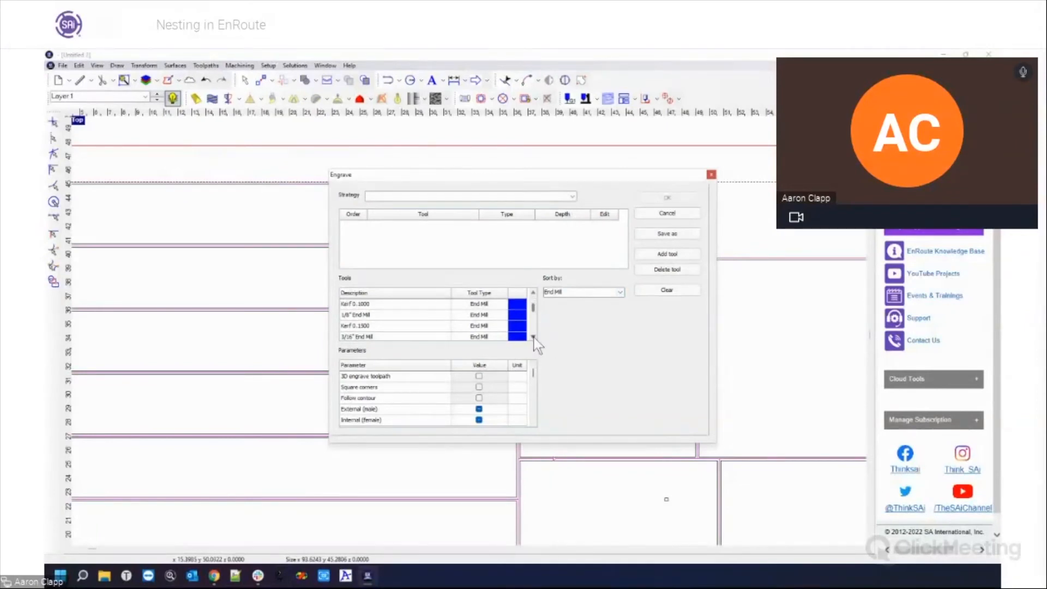
scroll(531, 339, "down", 2)
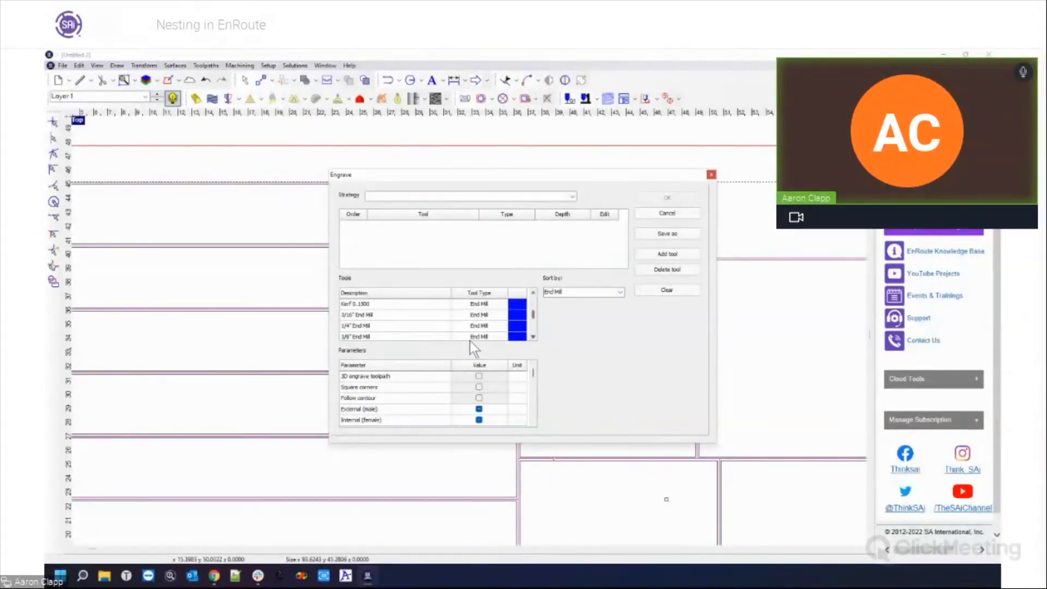
left_click(372, 326)
double_click(385, 326)
left_click(555, 224)
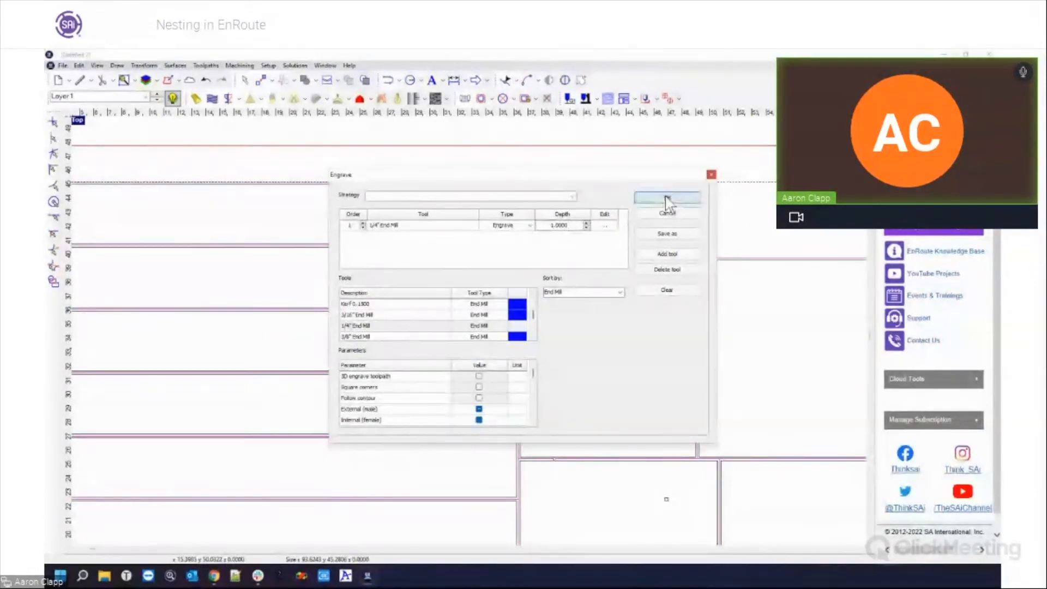
left_click(667, 197)
scroll(587, 210, "down", 3)
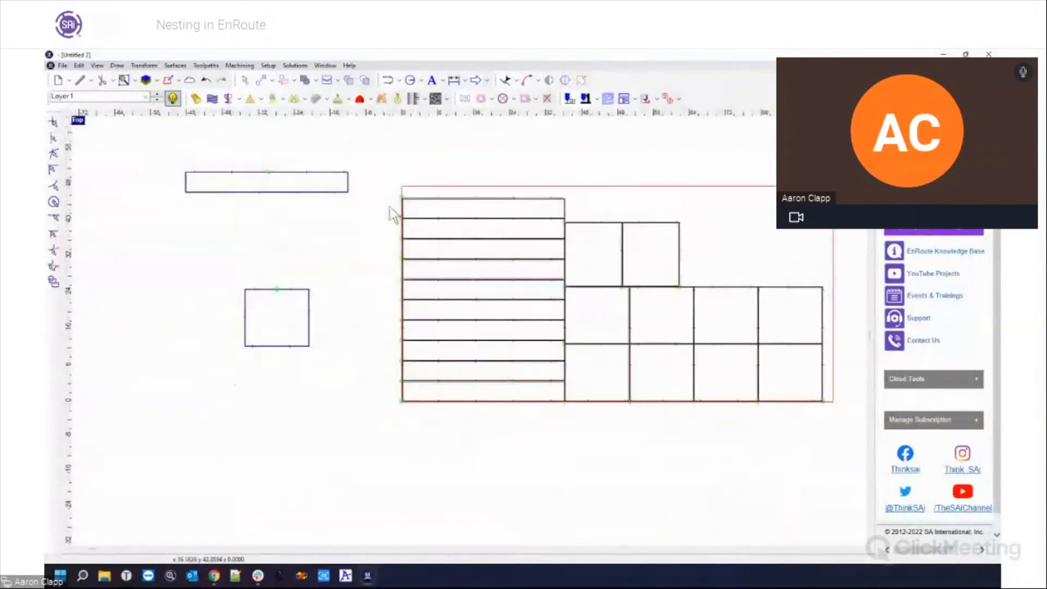
Delete all nested parts and their common lines from the plate, keeping the two source rectangles beside it
scroll(731, 231, "up", 1)
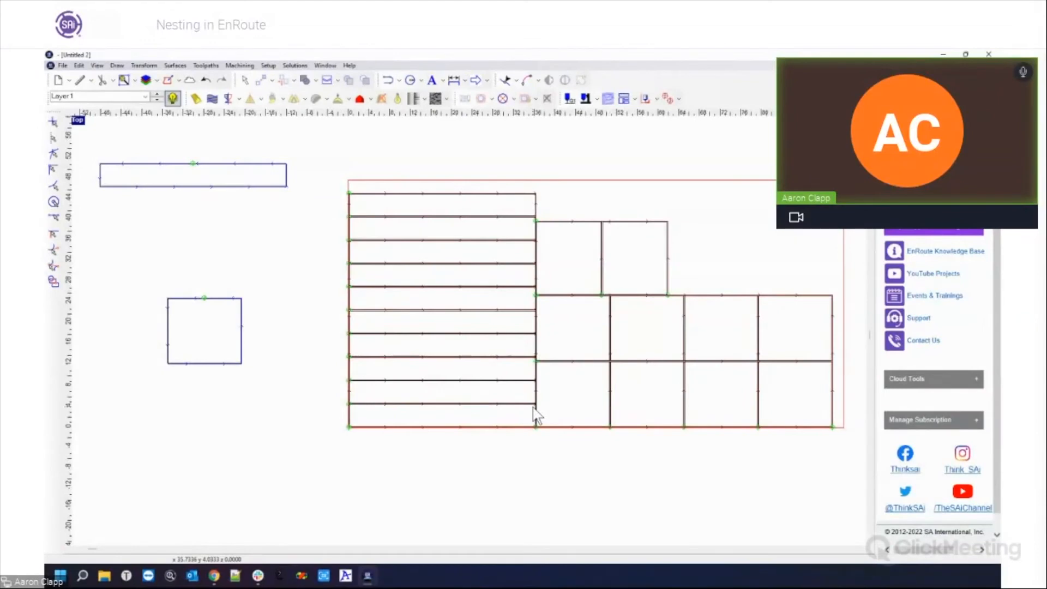
left_click_drag(323, 175, 849, 451)
left_click_drag(341, 163, 418, 171)
left_click_drag(334, 172, 852, 443)
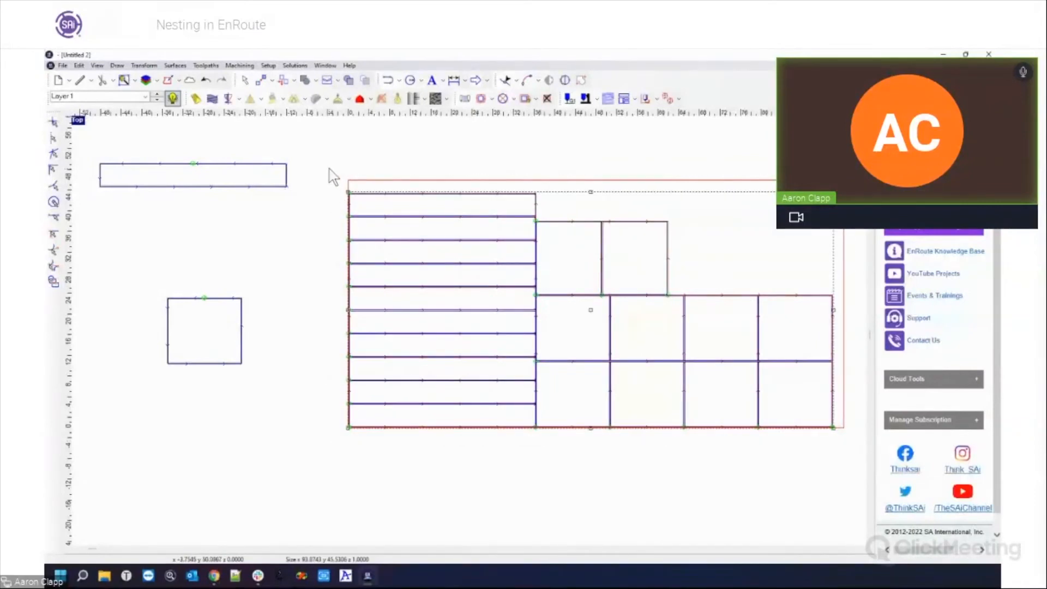
left_click_drag(329, 169, 855, 444)
left_click(734, 449)
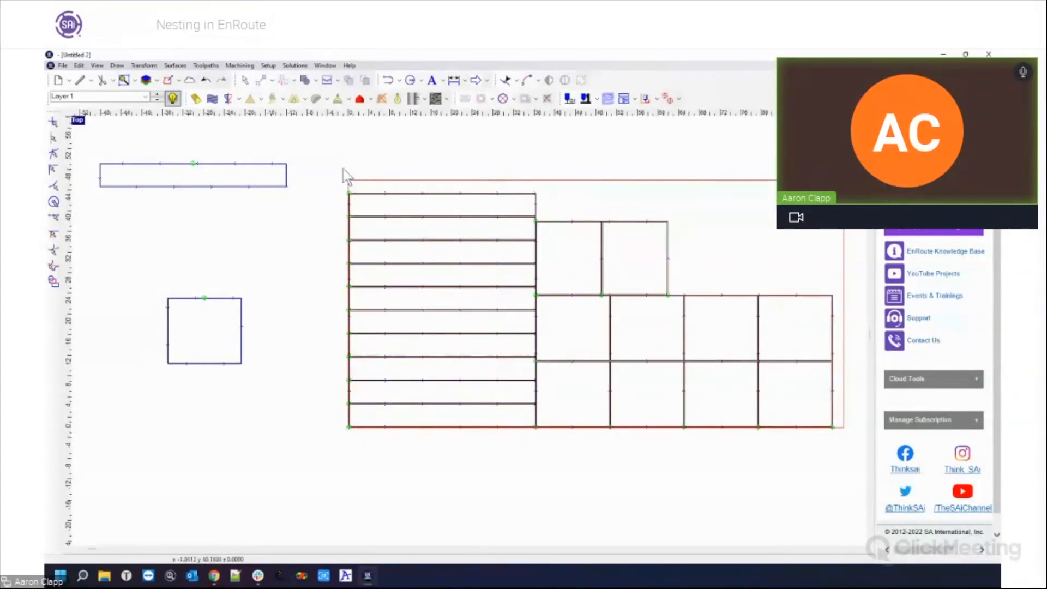
left_click_drag(334, 163, 855, 447)
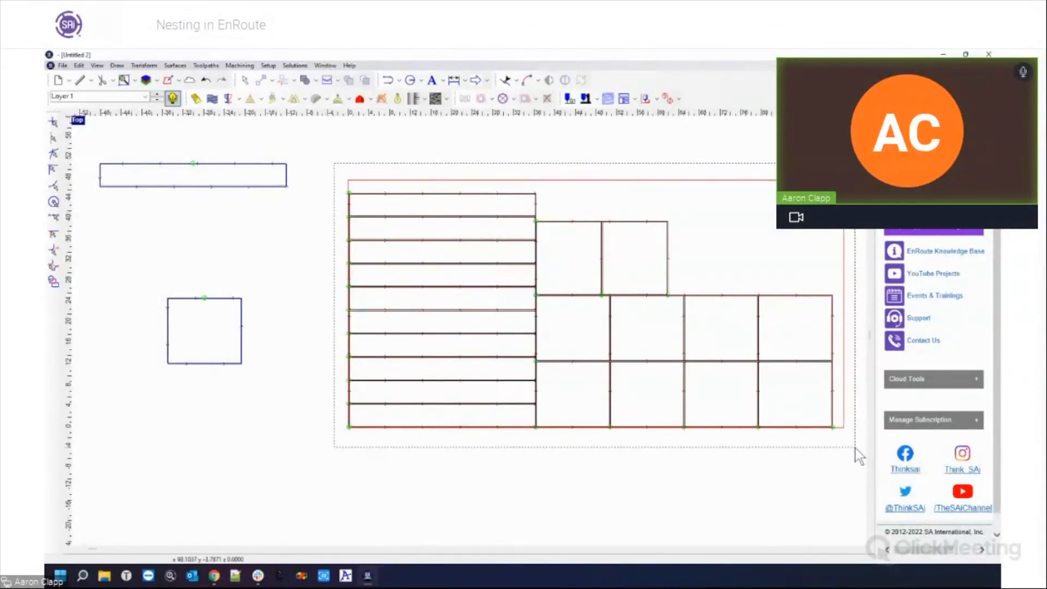
left_click_drag(855, 447, 855, 447)
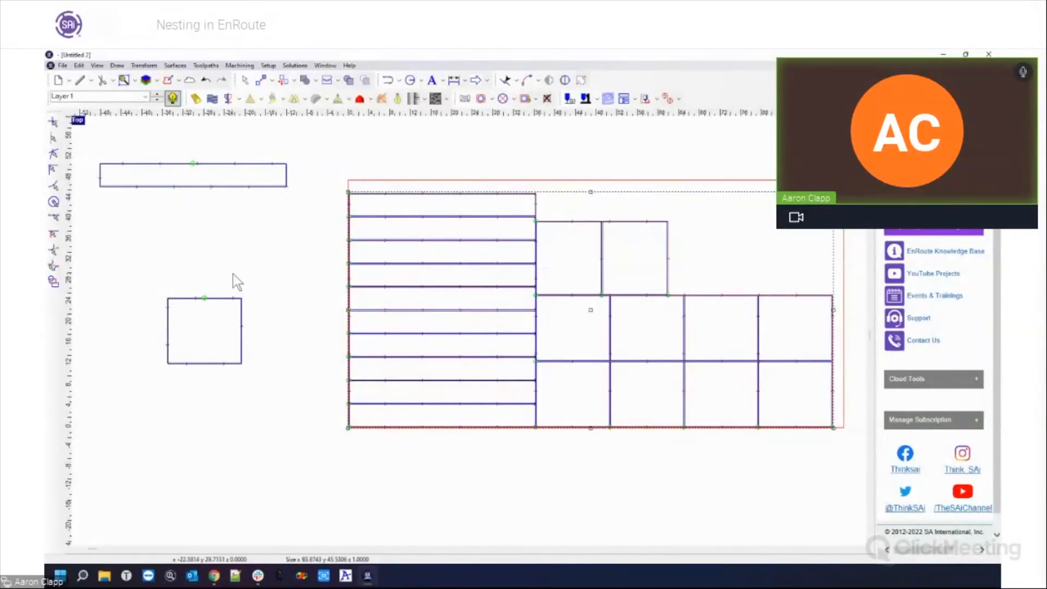
left_click(315, 224)
left_click_drag(329, 175, 848, 441)
key("Delete")
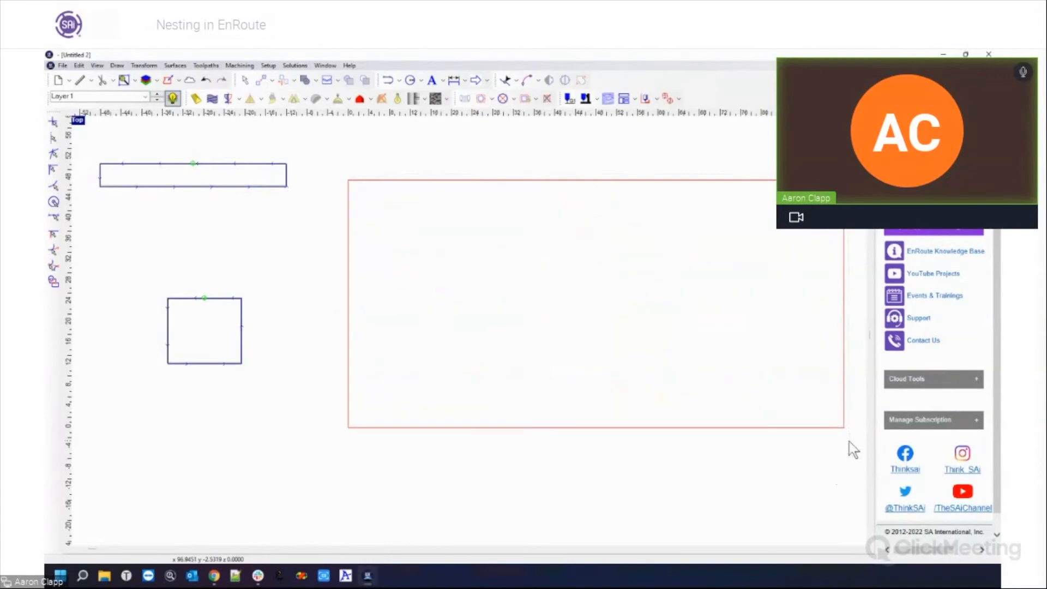
Move the two source rectangles together slightly down and closer to the empty plate
scroll(535, 345, "down", 5)
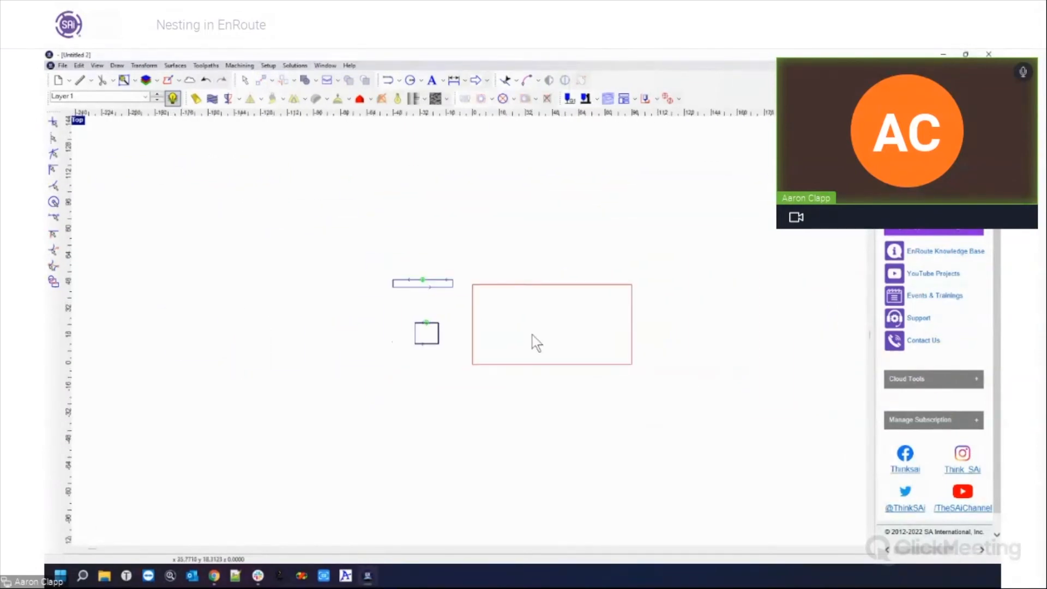
left_click_drag(367, 238, 513, 390)
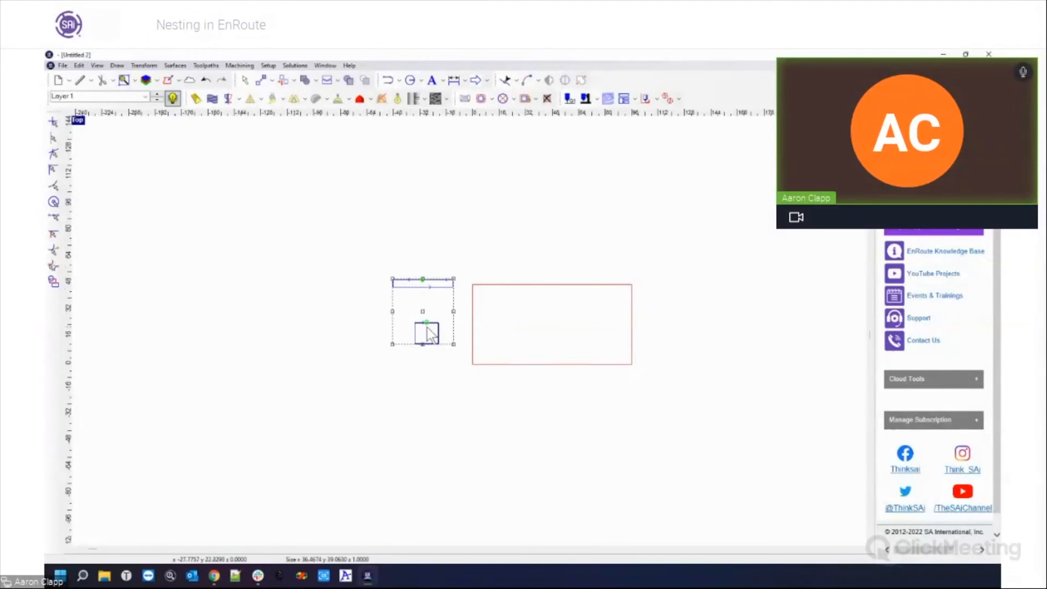
left_click_drag(423, 320, 432, 330)
left_click(484, 339)
left_click_drag(361, 230, 489, 377)
left_click(565, 238)
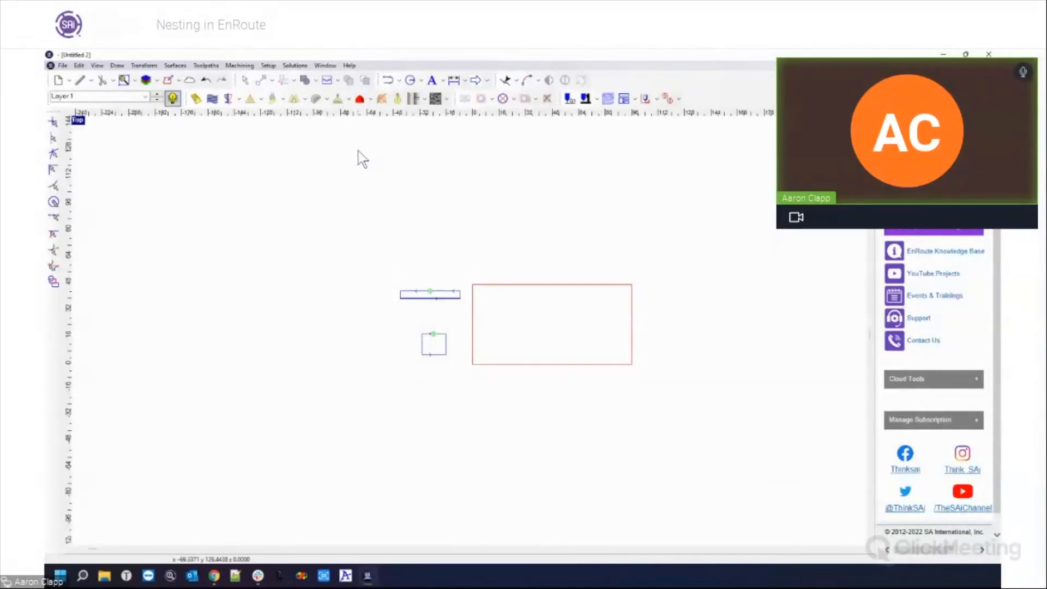
left_click_drag(391, 280, 489, 372)
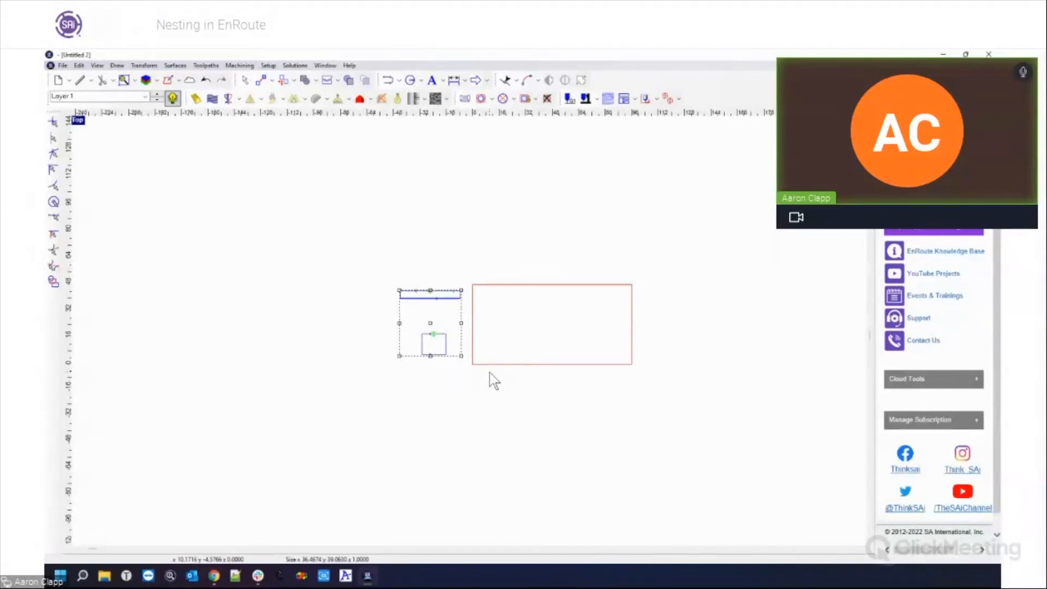
left_click(490, 372)
scroll(489, 372, "up", 2)
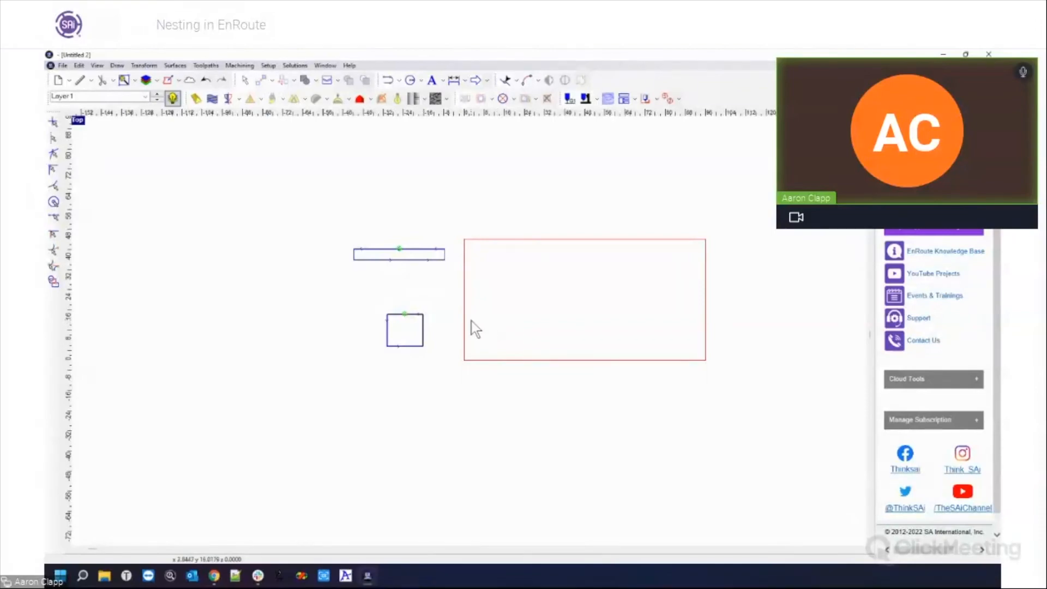
key("ctrl+a")
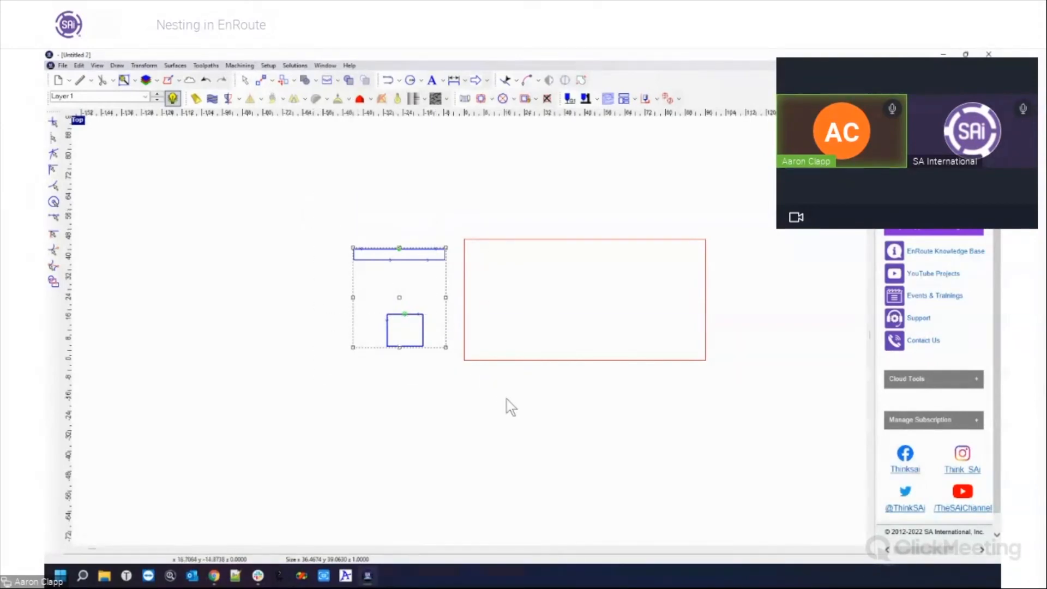
left_click_drag(315, 190, 754, 384)
left_click_drag(457, 224, 724, 371)
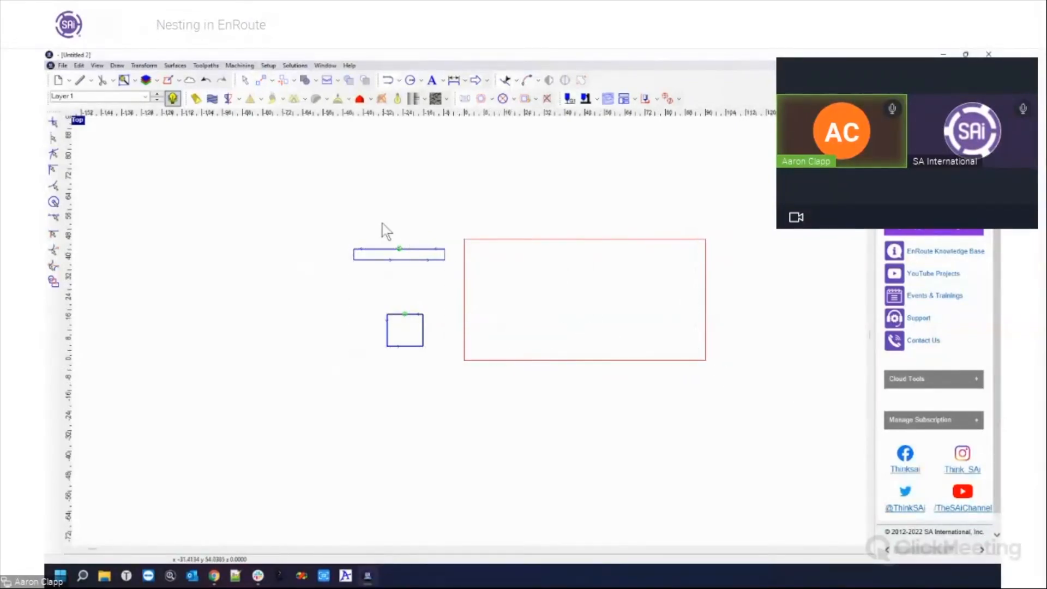
left_click_drag(324, 210, 752, 386)
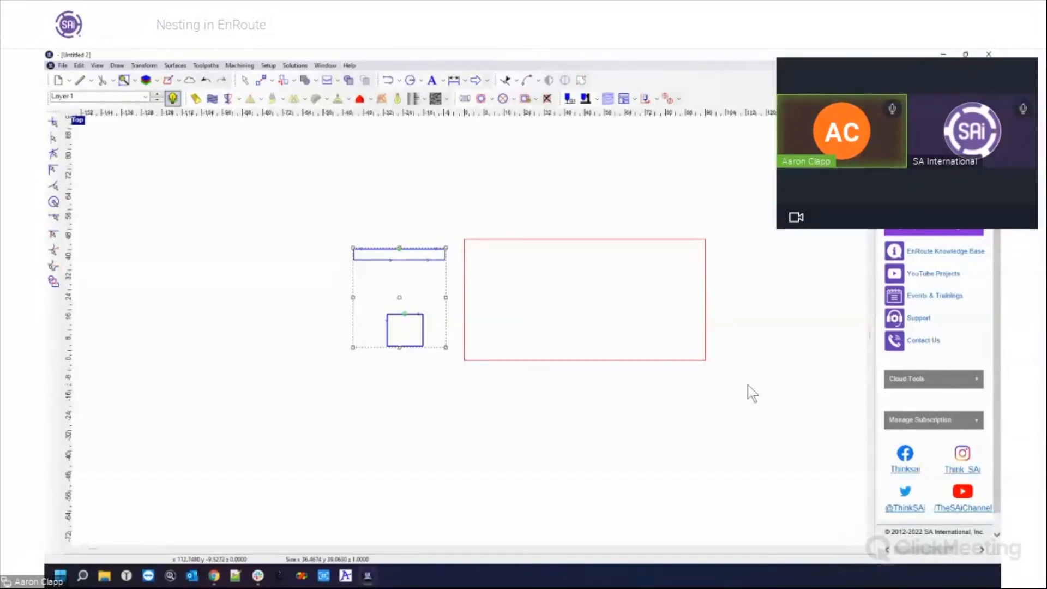
left_click(328, 213)
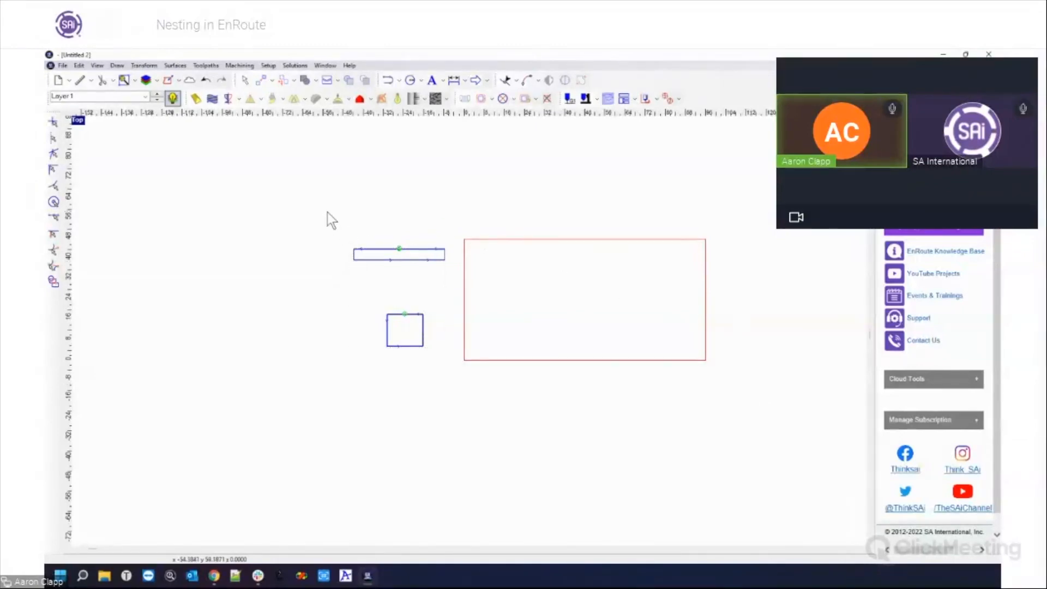
left_click_drag(314, 206, 741, 388)
left_click_drag(320, 222, 714, 381)
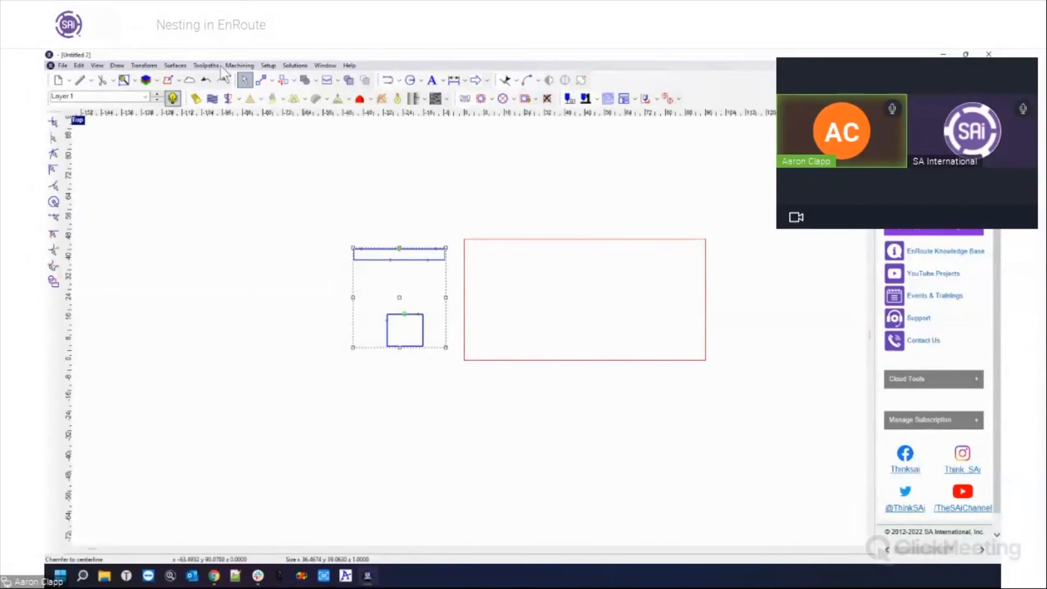
Open the driver selection and add the GERBER Sabre408 driver to the active drivers
left_click(268, 66)
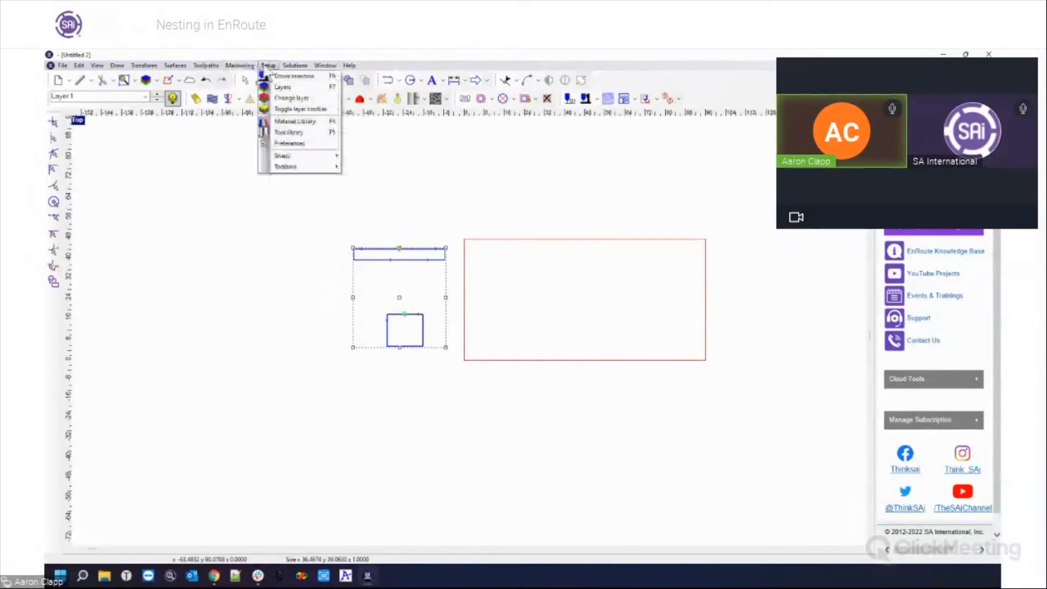
left_click(283, 76)
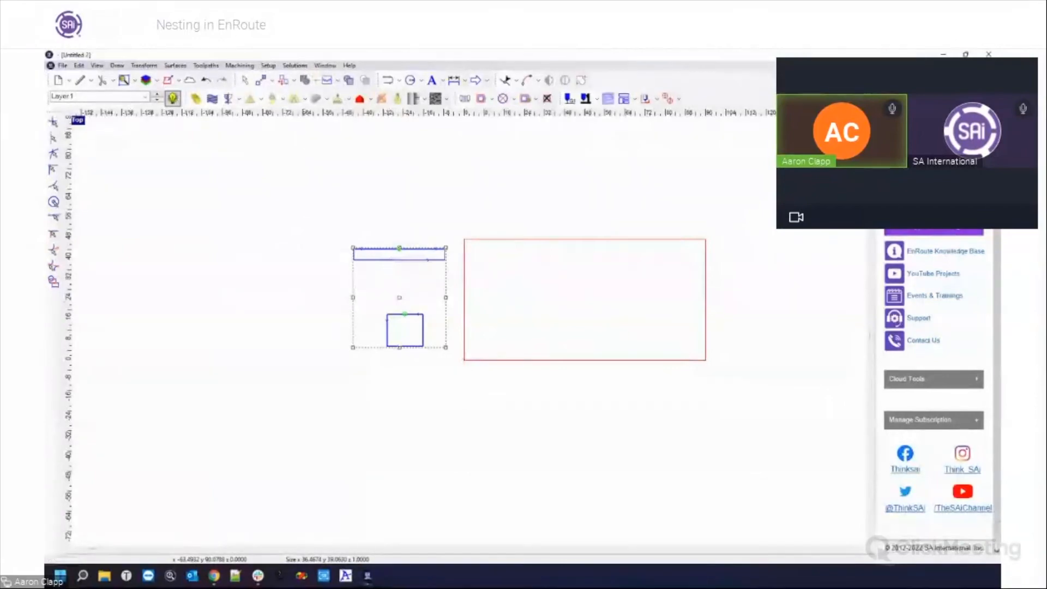
left_click(367, 577)
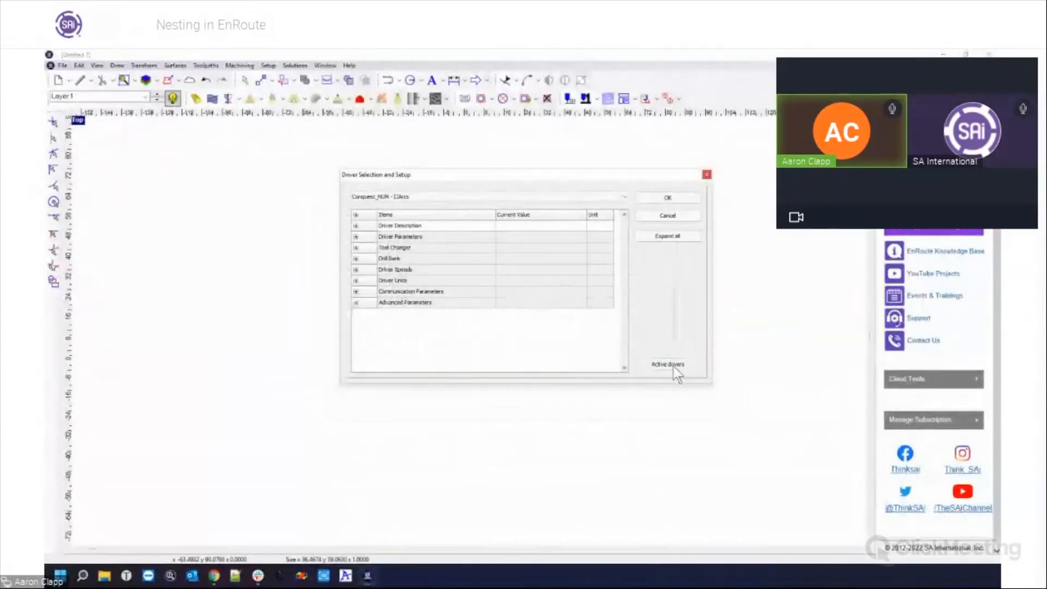
left_click(669, 364)
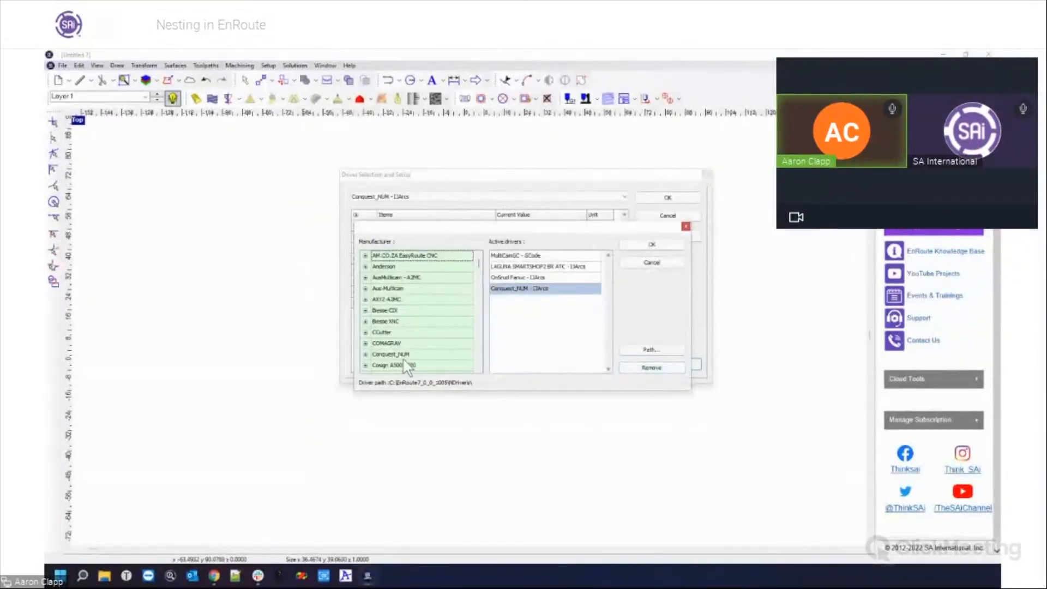
left_click_drag(477, 270, 478, 300)
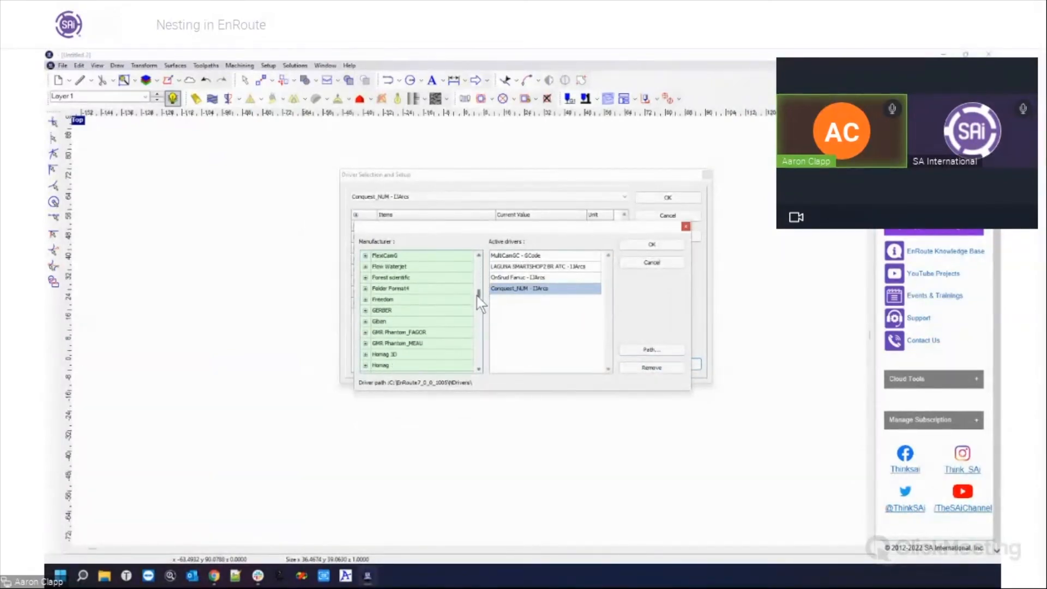
left_click(365, 310)
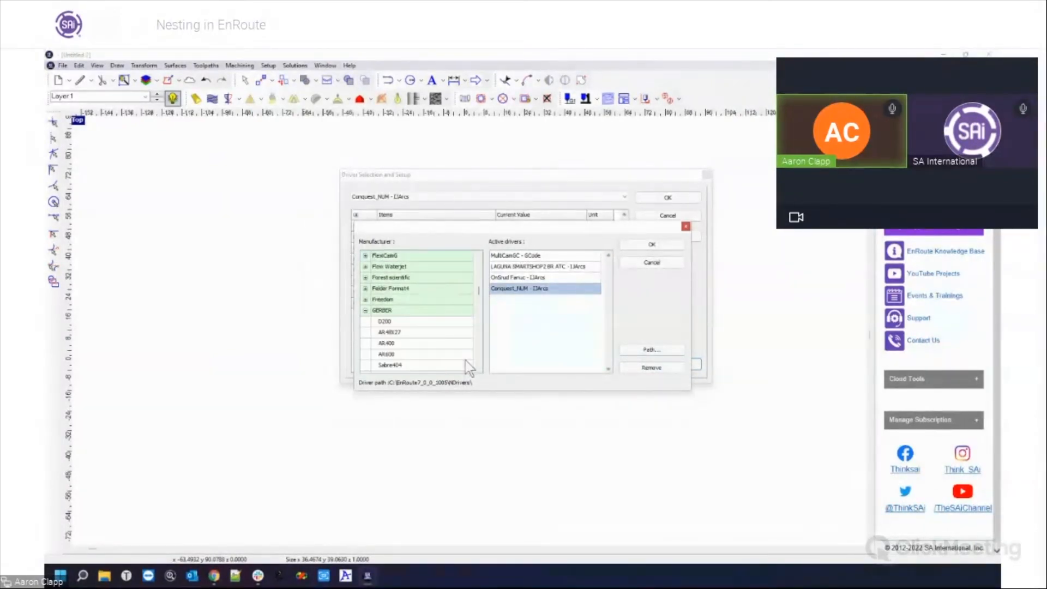
left_click_drag(479, 291, 478, 295)
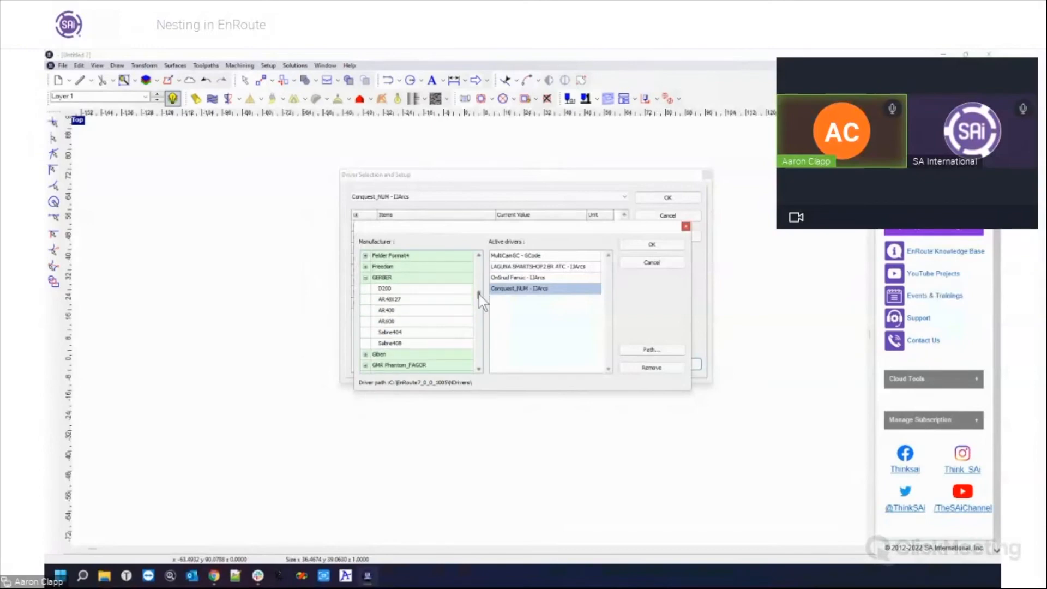
double_click(390, 342)
left_click(531, 298)
left_click(639, 245)
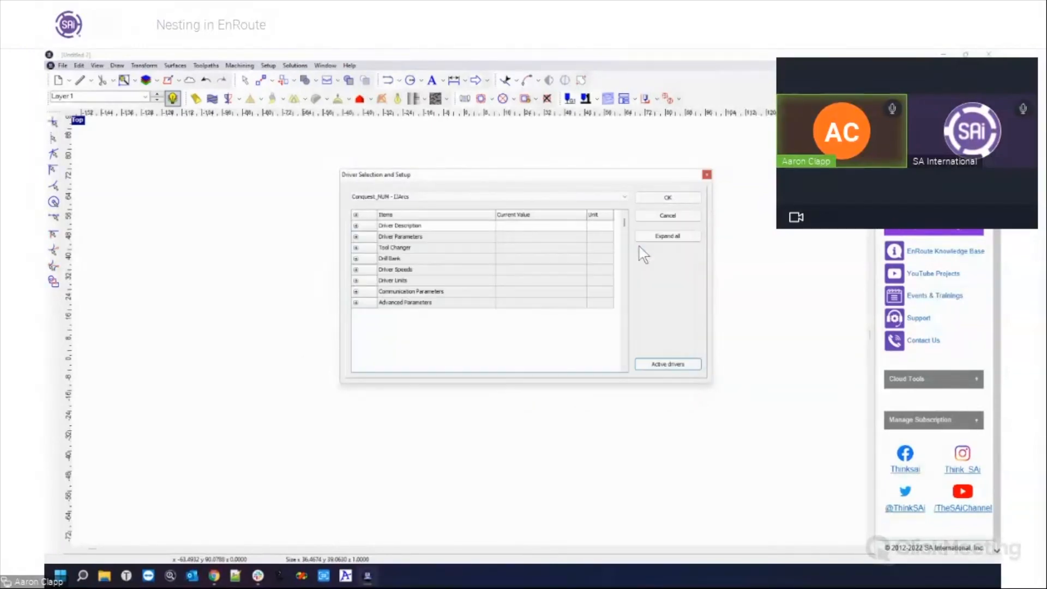
Check the tool changer and drill bank settings of the GERBER - Sabre408 driver
left_click(362, 244)
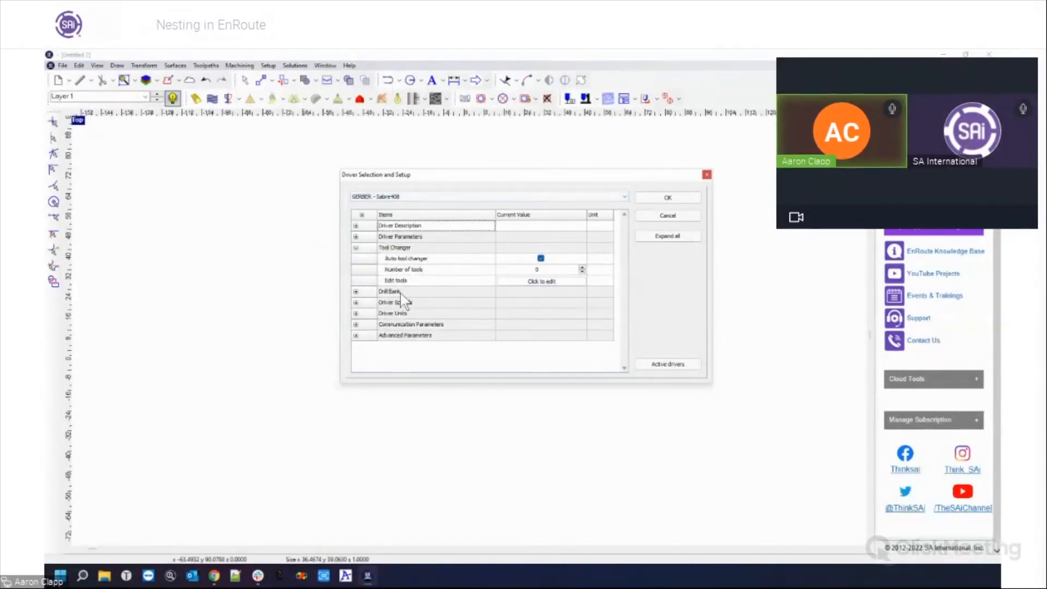
left_click(356, 248)
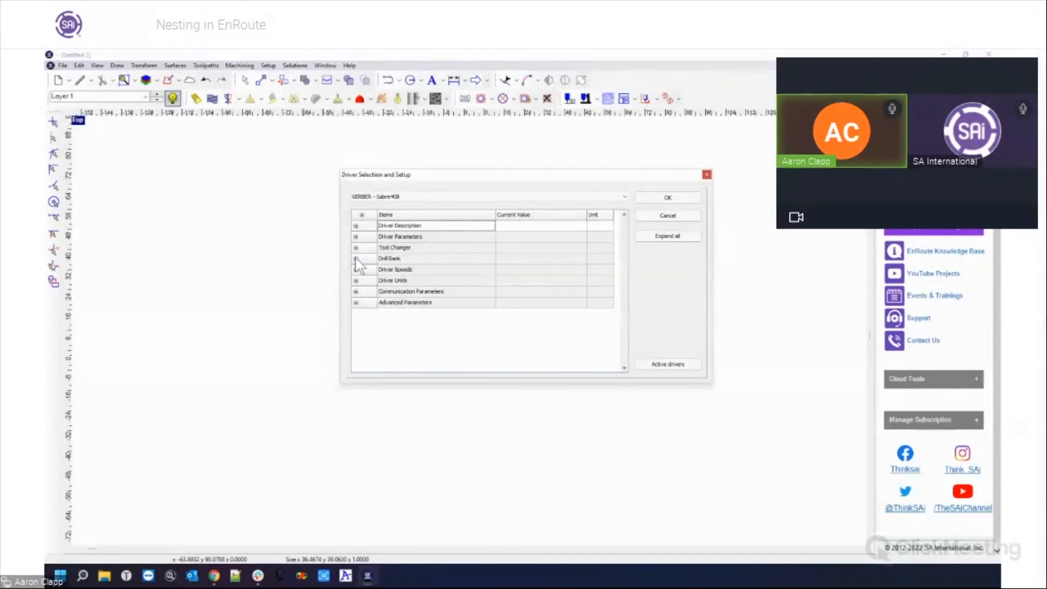
left_click(355, 259)
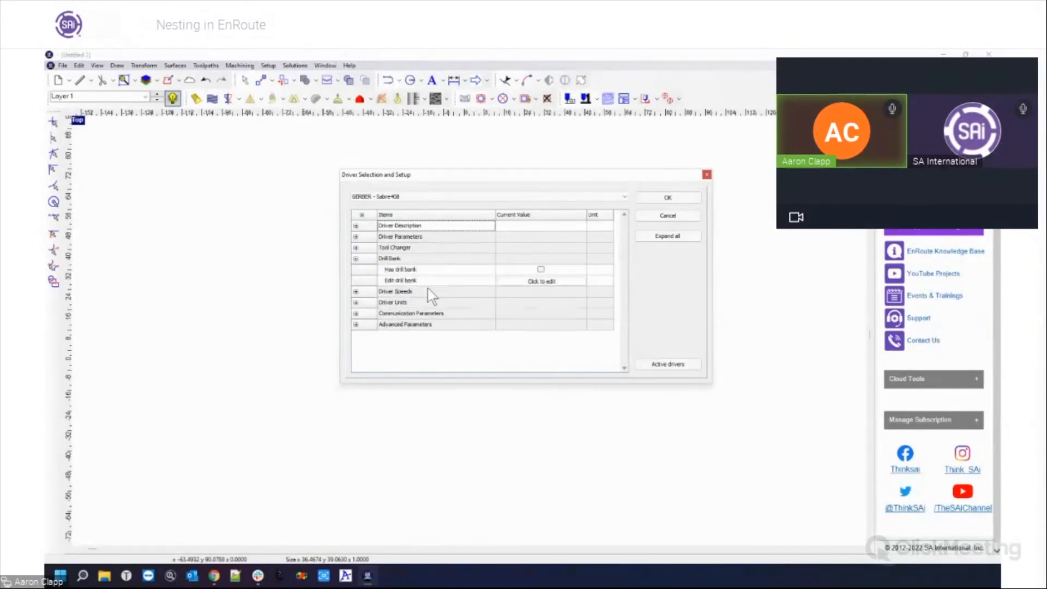
Enable the driver's drill bank and try a drill number of 5 in its editor, closing it without accepting
left_click(546, 282)
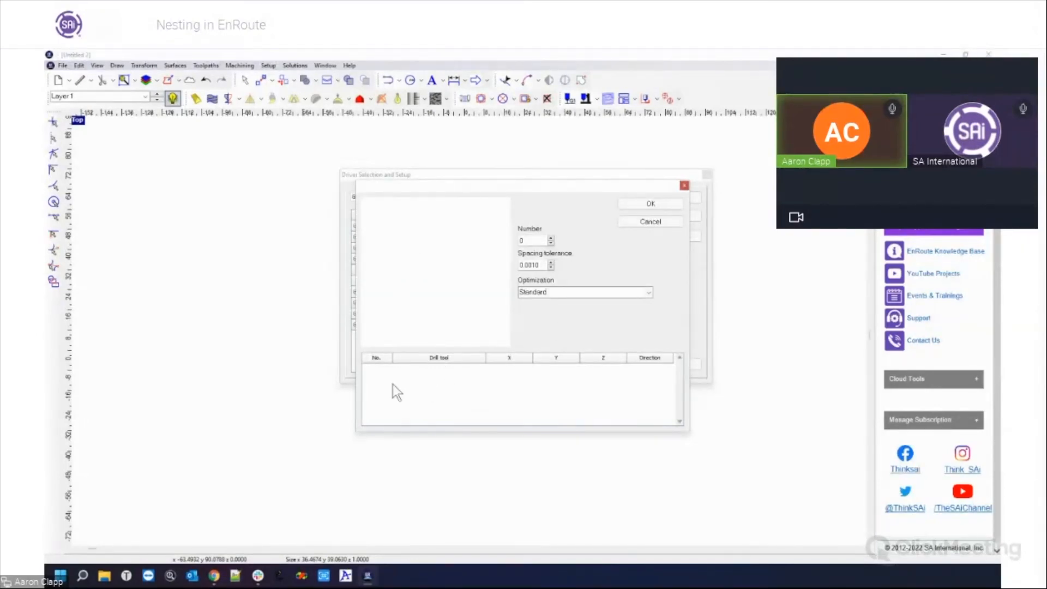
left_click(551, 238)
left_click(551, 238)
left_click(551, 238)
left_click(552, 239)
left_click(551, 238)
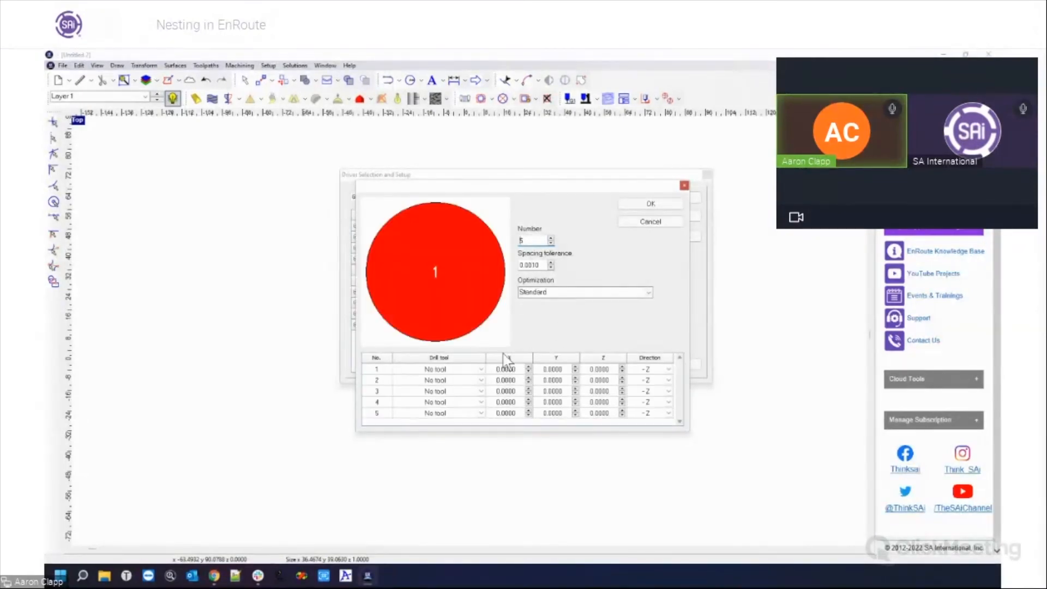
left_click(685, 186)
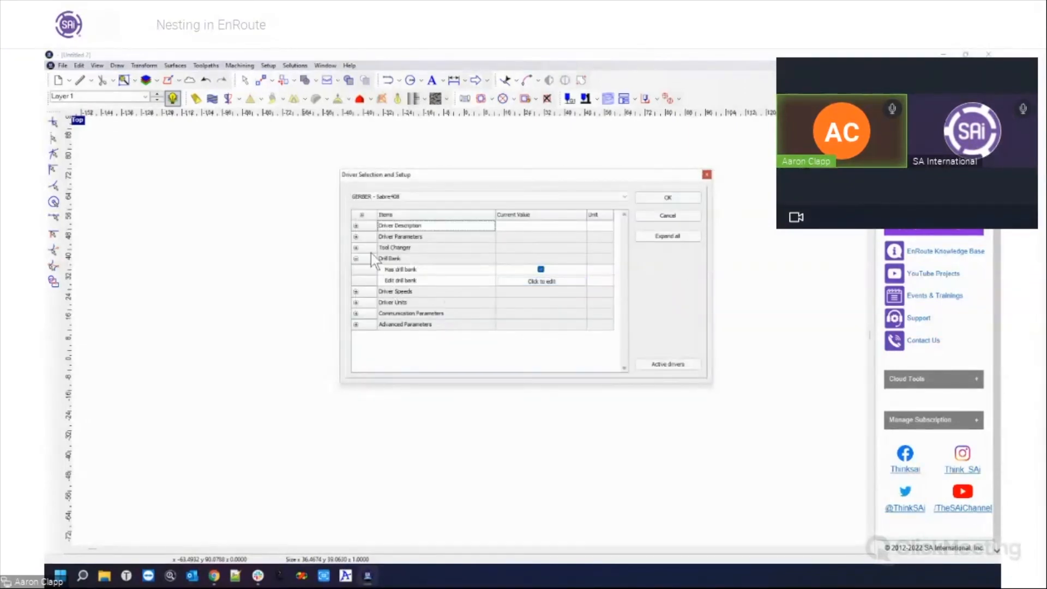
Check the length and speed unit options in the driver units of the GERBER - Sabre408 driver
left_click(356, 302)
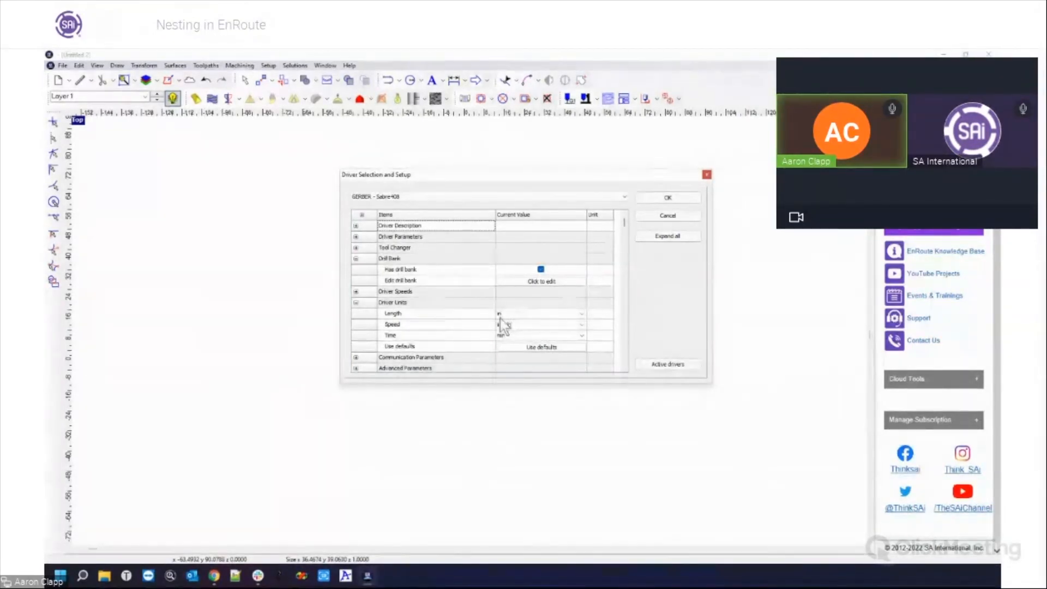
left_click(583, 314)
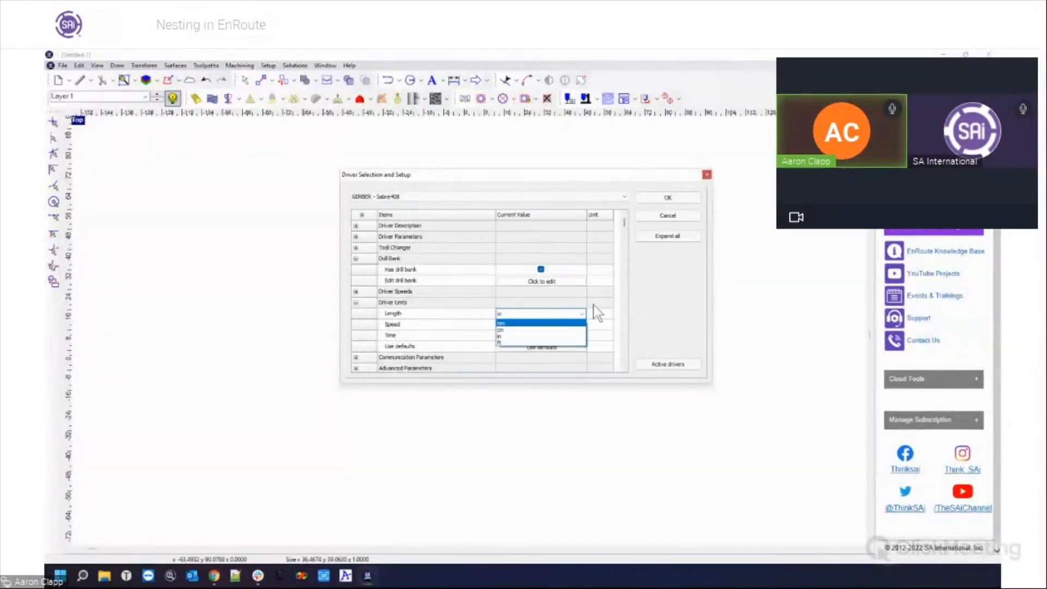
left_click(588, 327)
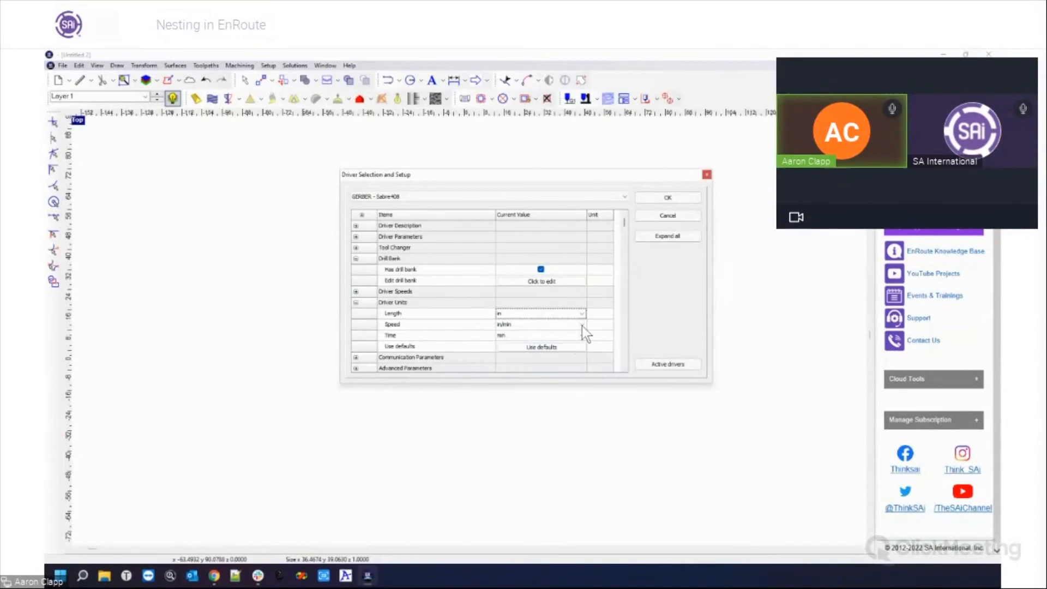
left_click(581, 326)
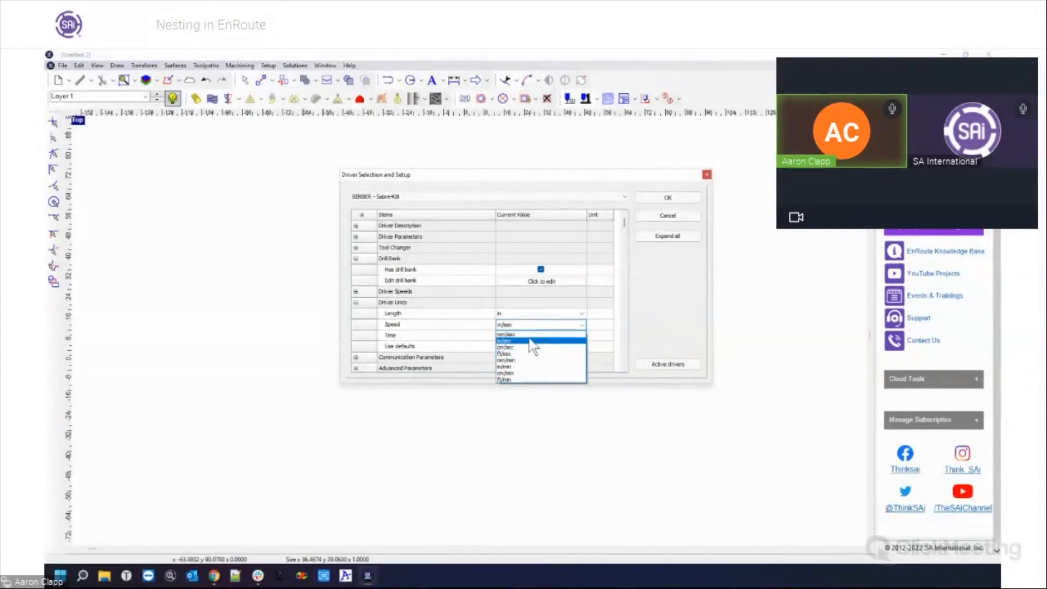
left_click(608, 319)
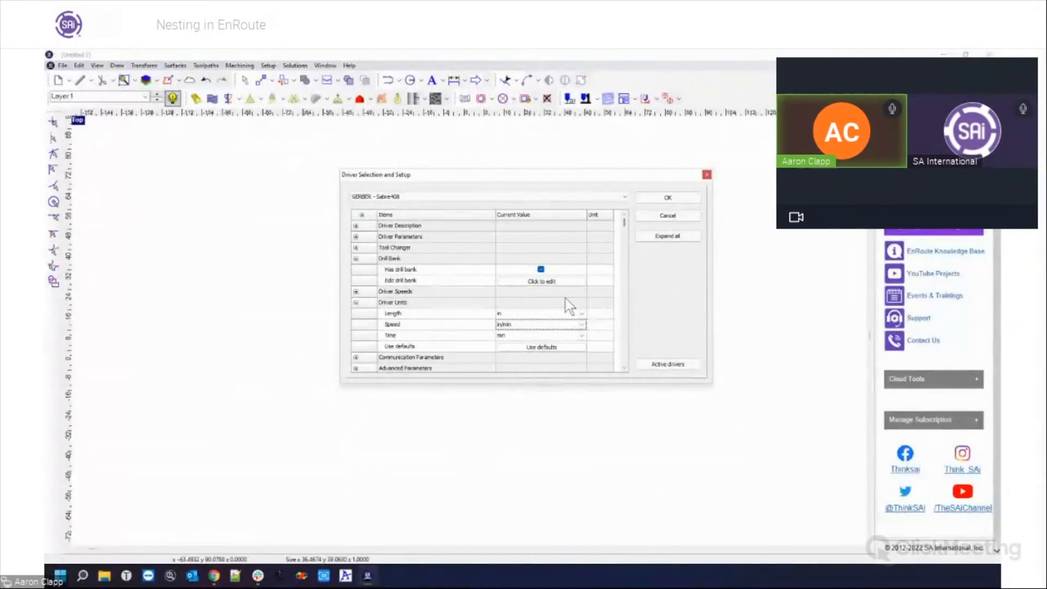
Review the driver's communication parameters, including the available ports, and close the driver setup without accepting
scroll(620, 254, "down", 3)
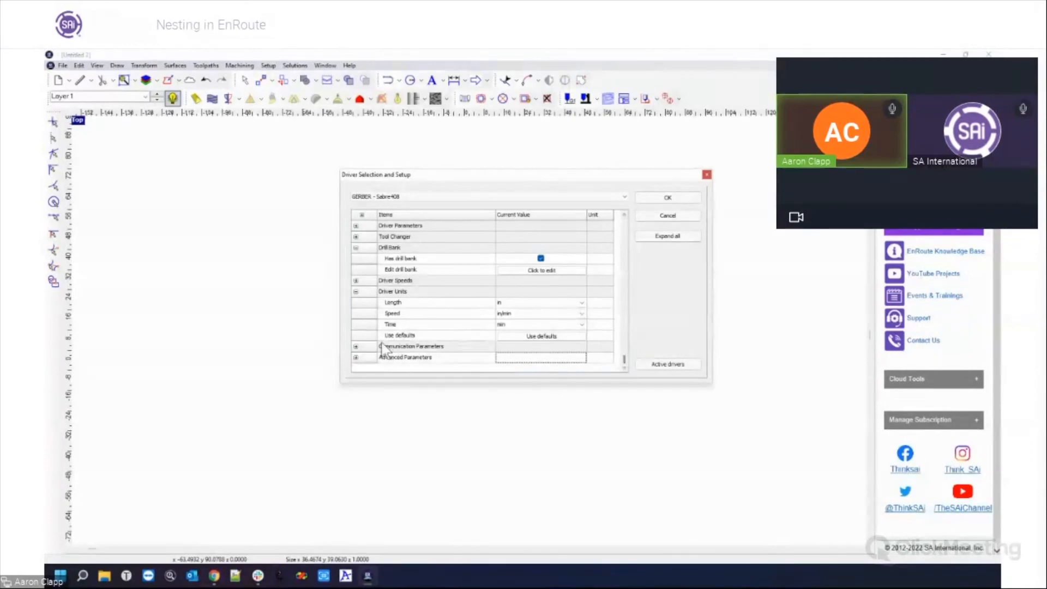
left_click(356, 347)
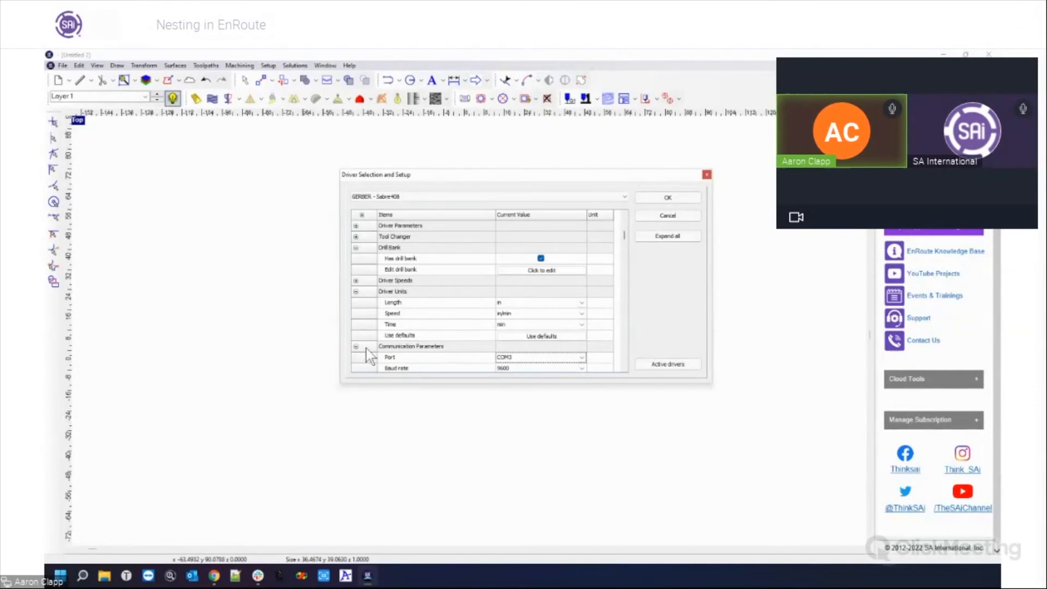
left_click(356, 247)
left_click(356, 270)
left_click_drag(625, 249, 625, 256)
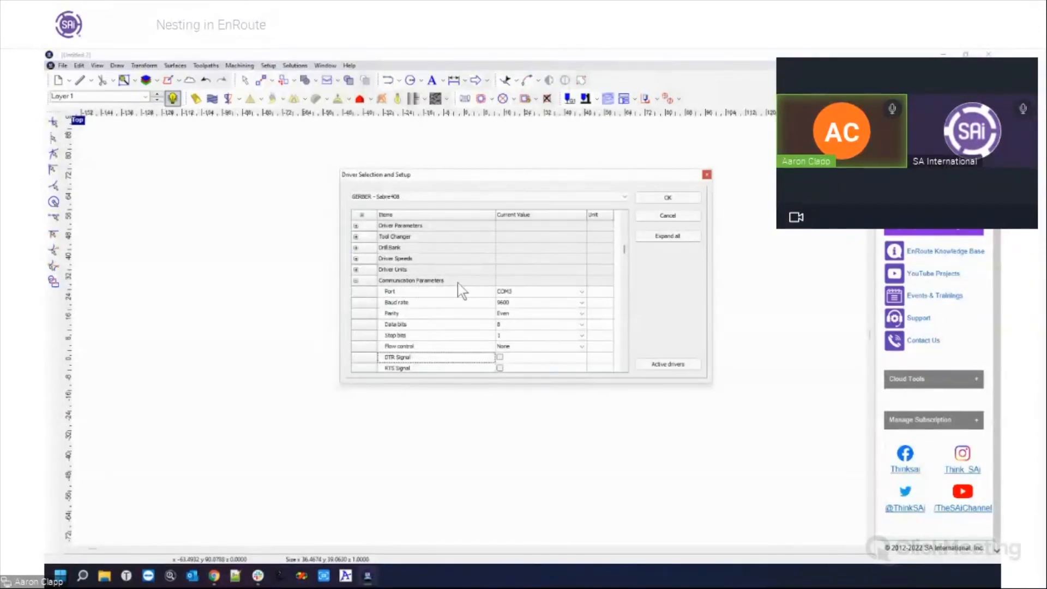
left_click(582, 294)
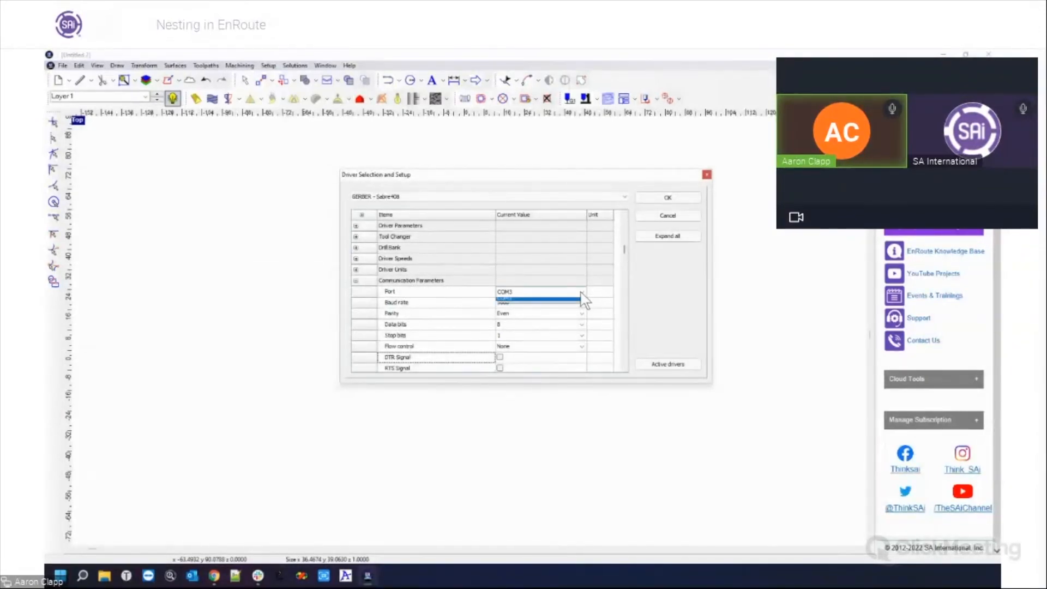
left_click(634, 296)
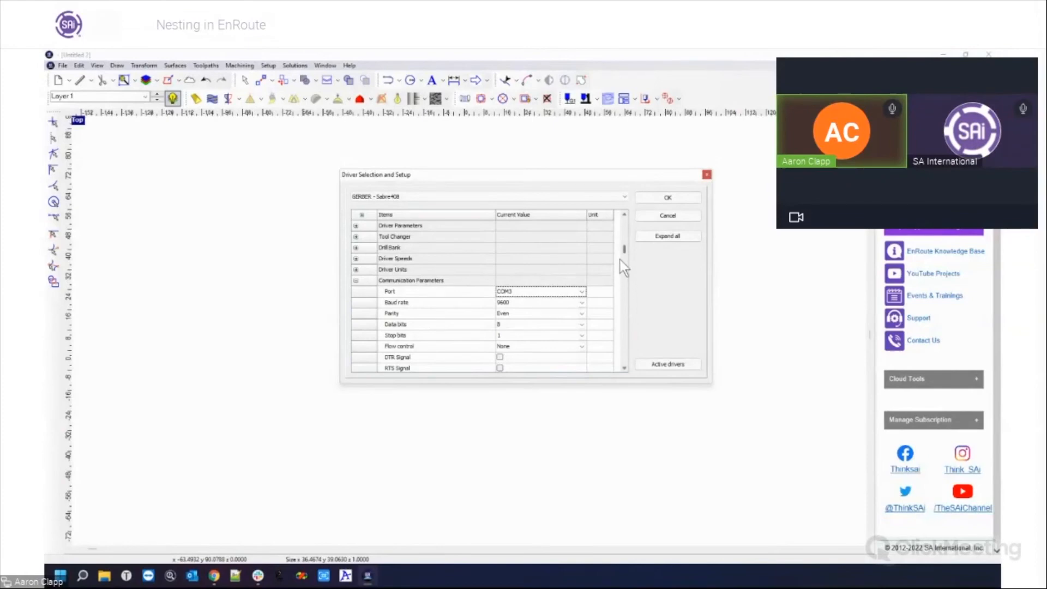
left_click(624, 369)
left_click(625, 369)
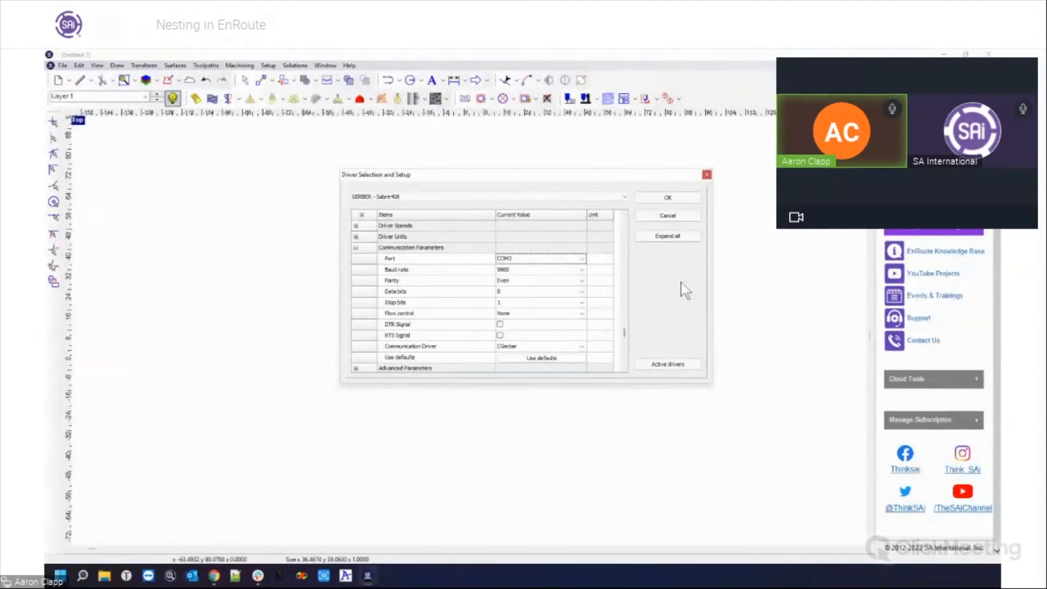
left_click(706, 174)
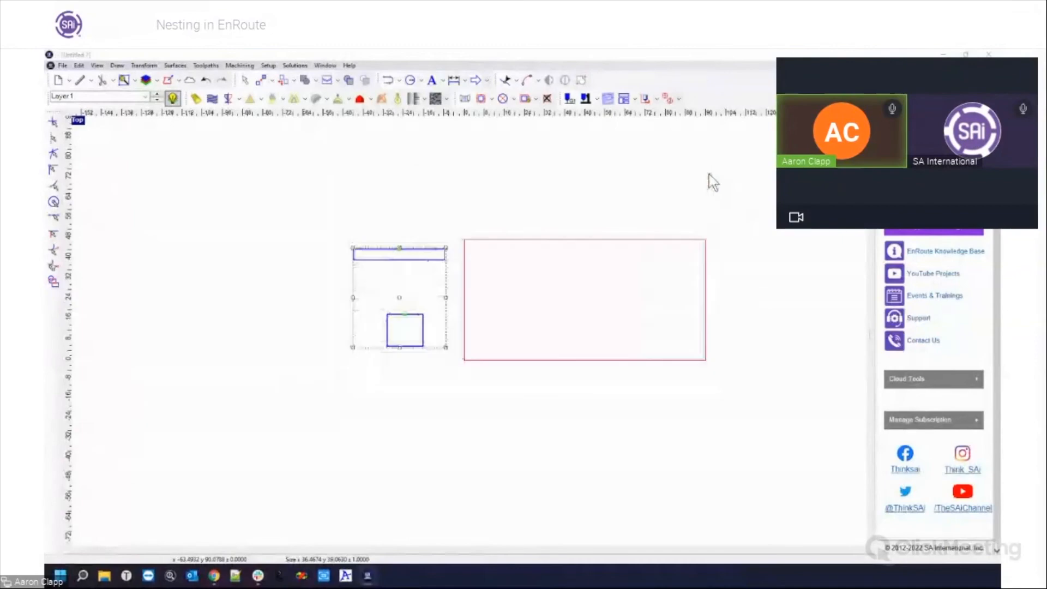
left_click(699, 217)
left_click_drag(284, 217, 852, 398)
left_click_drag(736, 383, 725, 384)
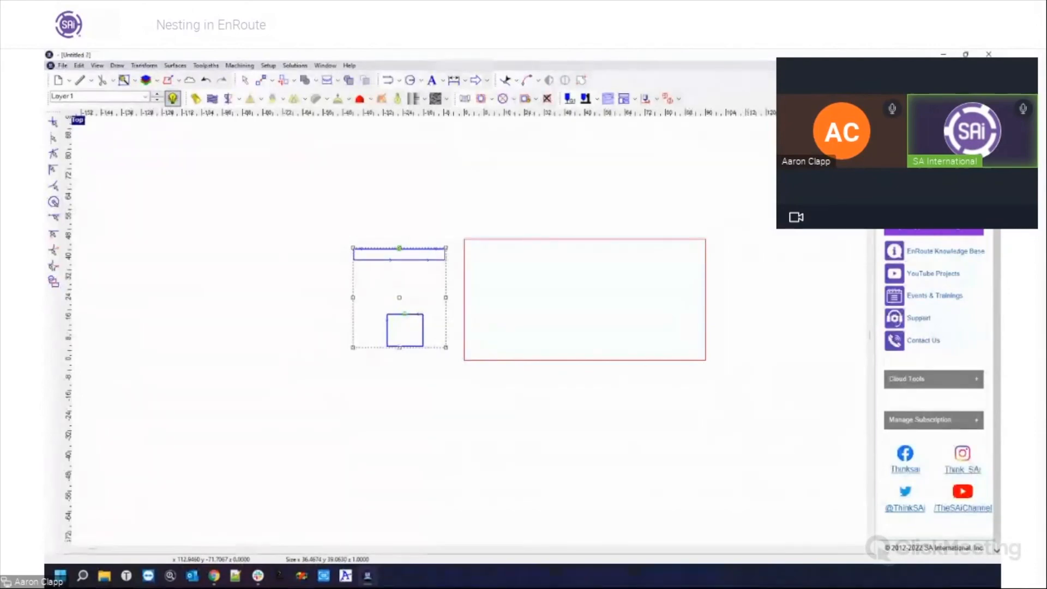
Nest the two source rectangles onto the plate with a quantity of 51 and multiple sheets enabled
left_click(486, 211)
left_click_drag(311, 203, 472, 359)
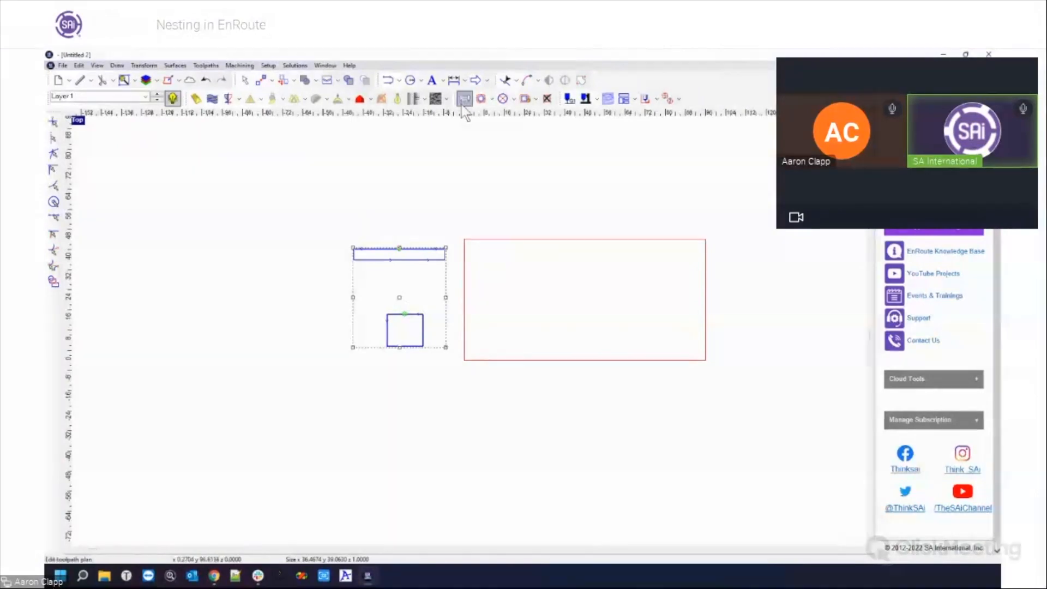
left_click(328, 81)
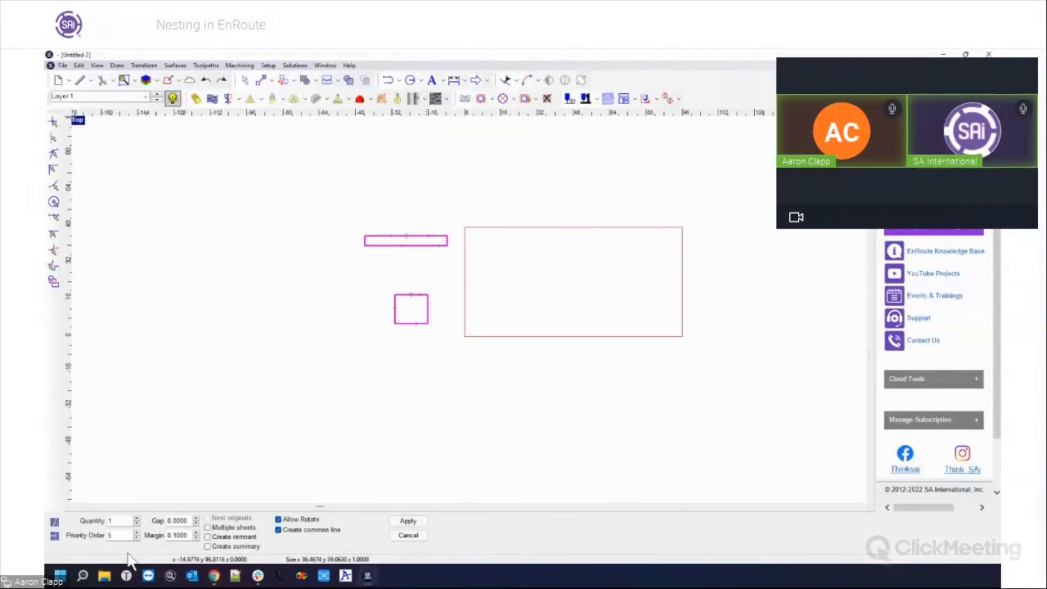
left_click(208, 527)
left_click(115, 520)
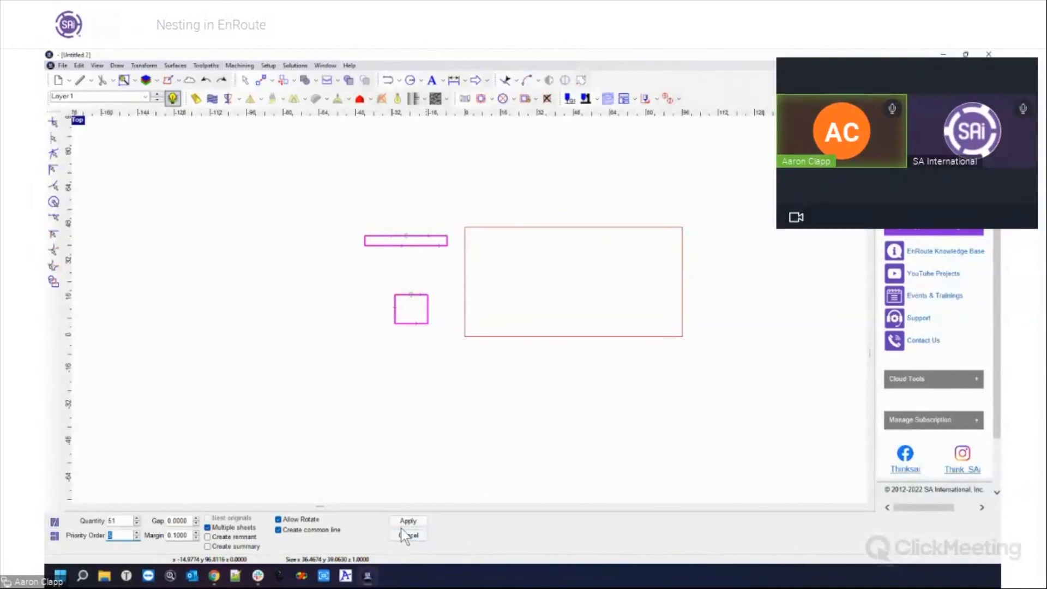
left_click(55, 522)
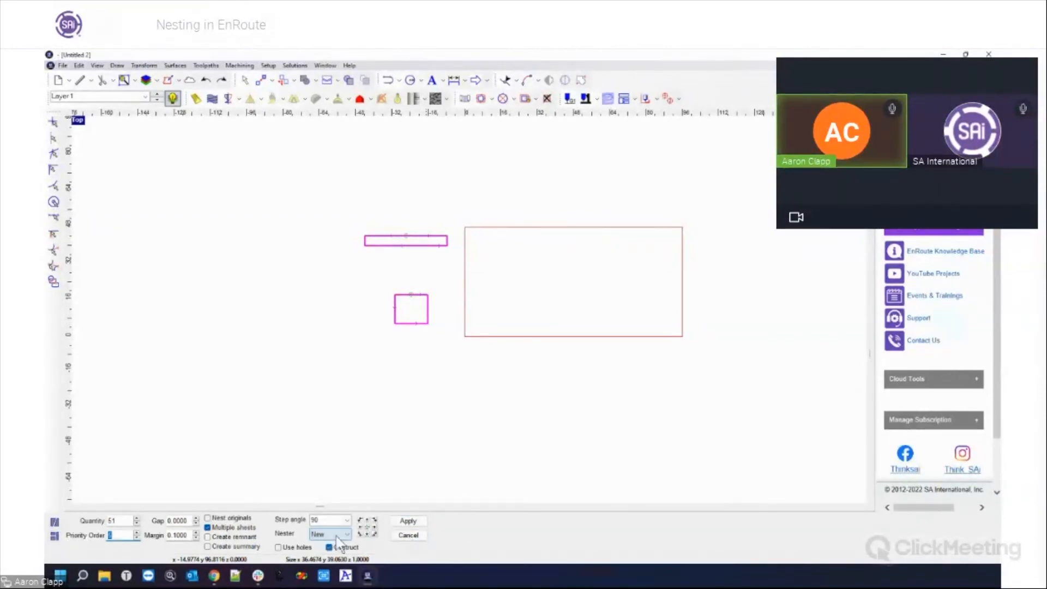
left_click(414, 522)
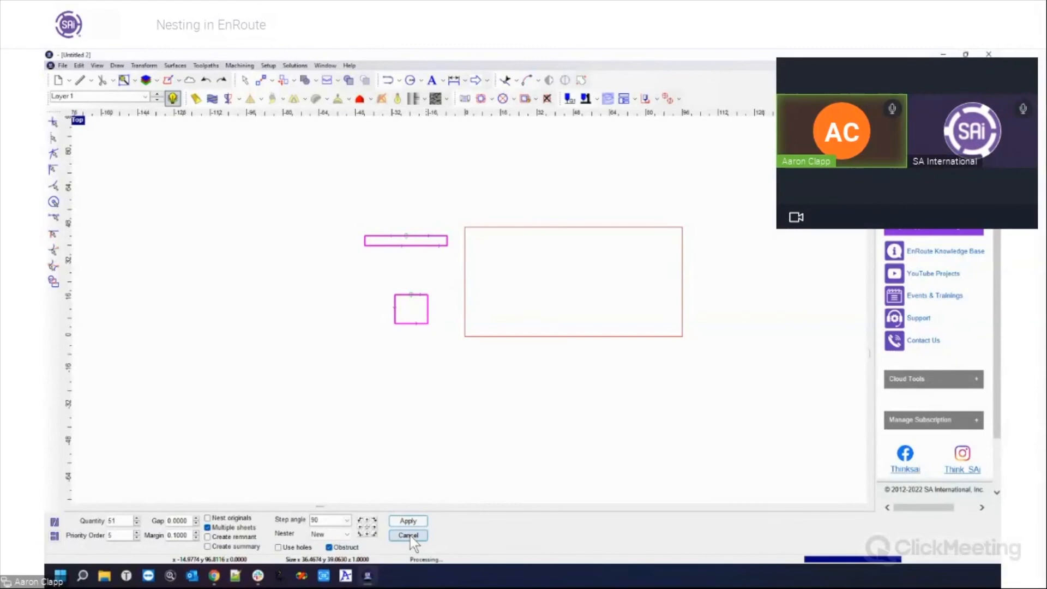
left_click(410, 535)
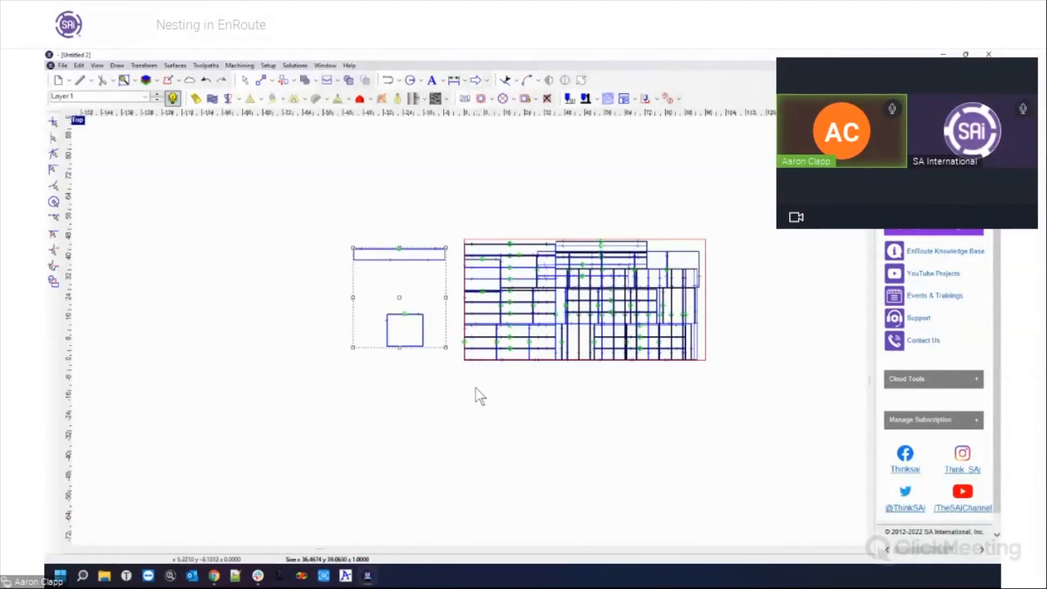
Make nested_1 the active layer and switch between displaying all layers and only the active one
left_click_drag(450, 191, 725, 376)
left_click(145, 97)
left_click(131, 116)
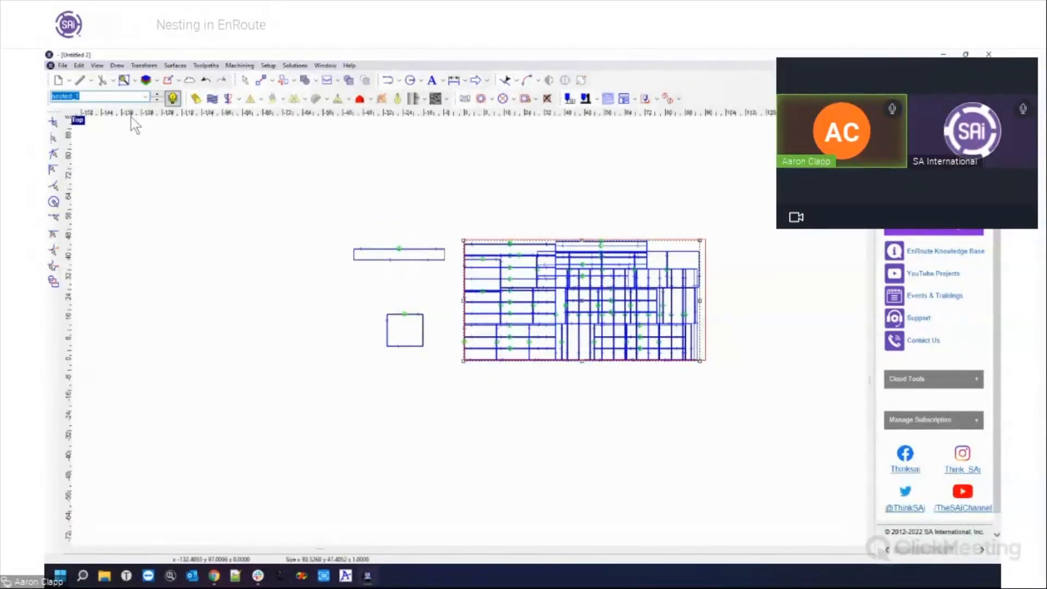
left_click(172, 98)
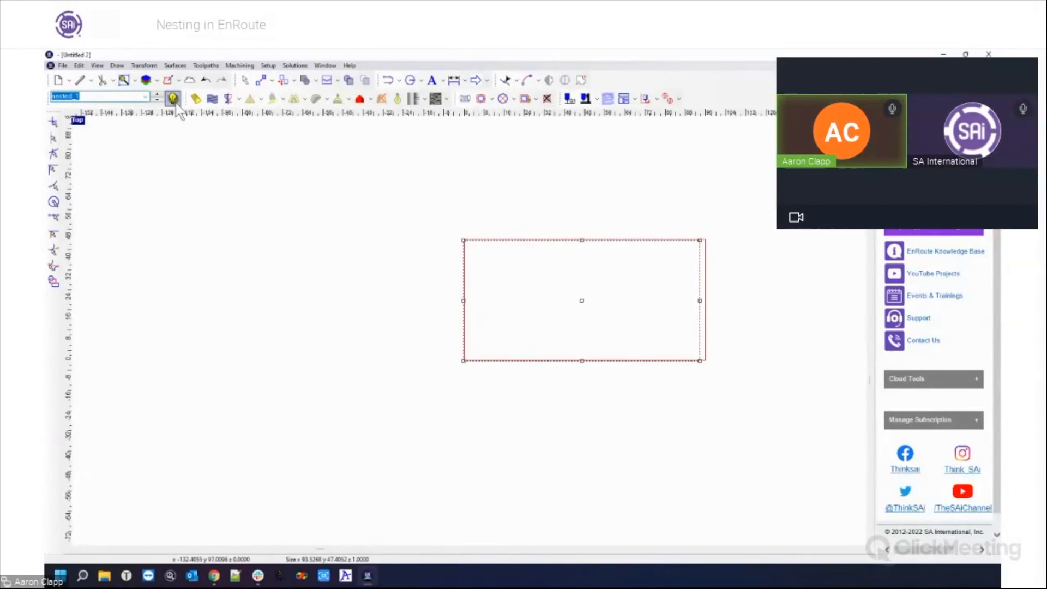
left_click(173, 99)
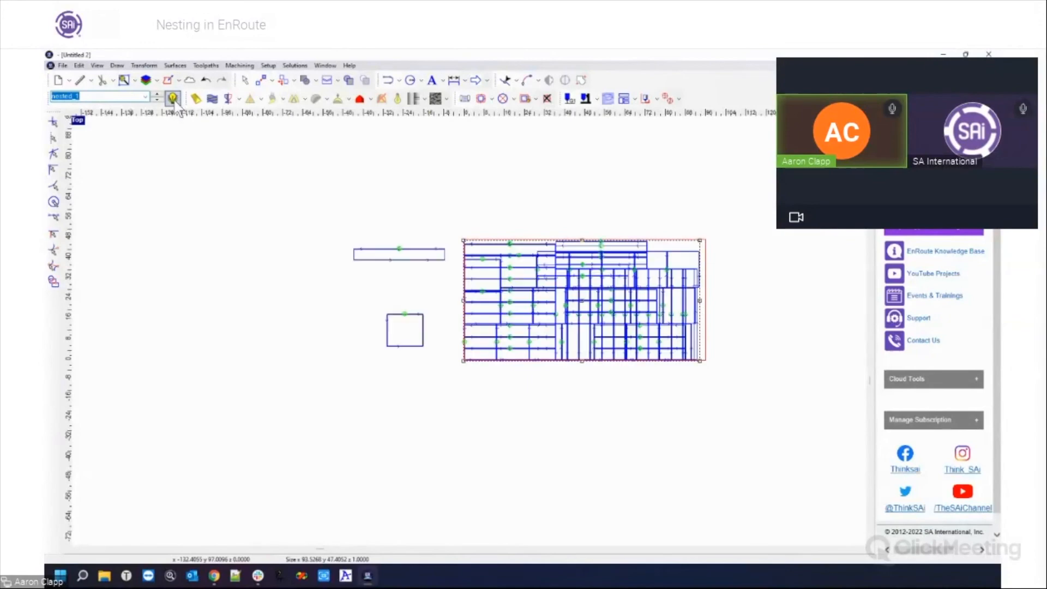
left_click(173, 100)
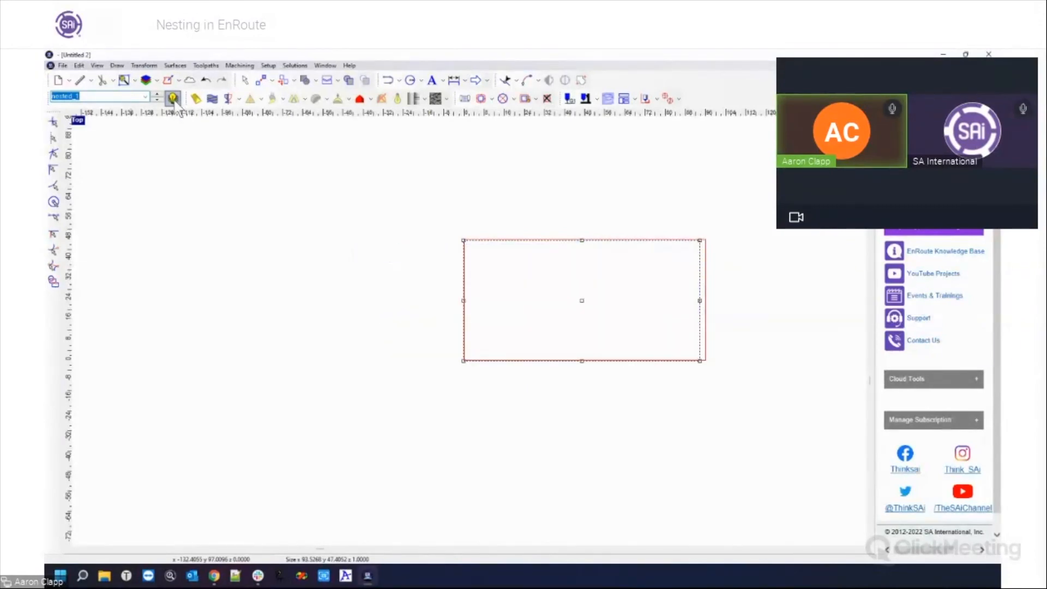
left_click(174, 100)
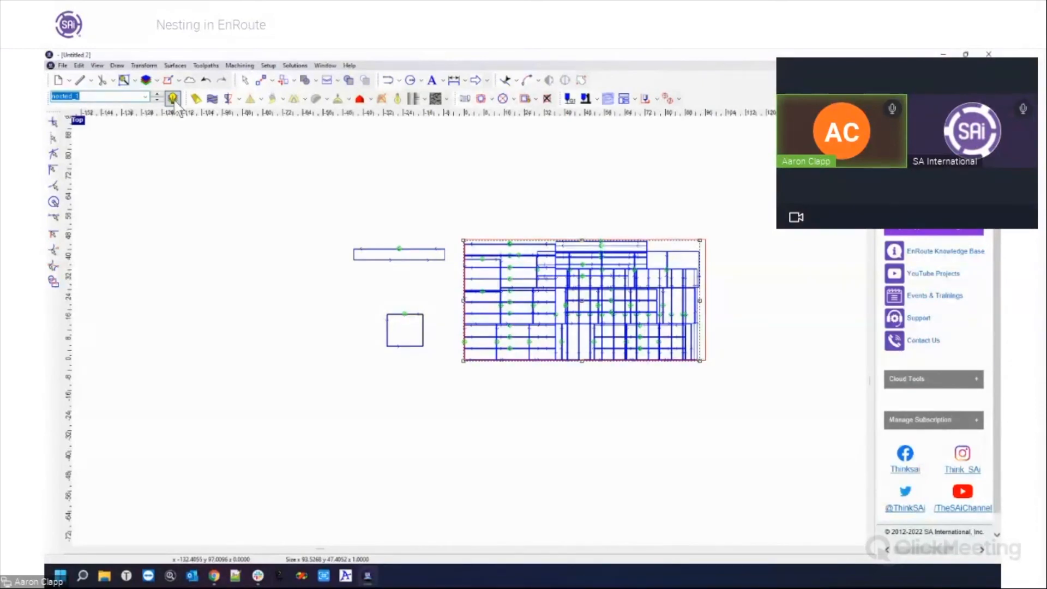
left_click(173, 100)
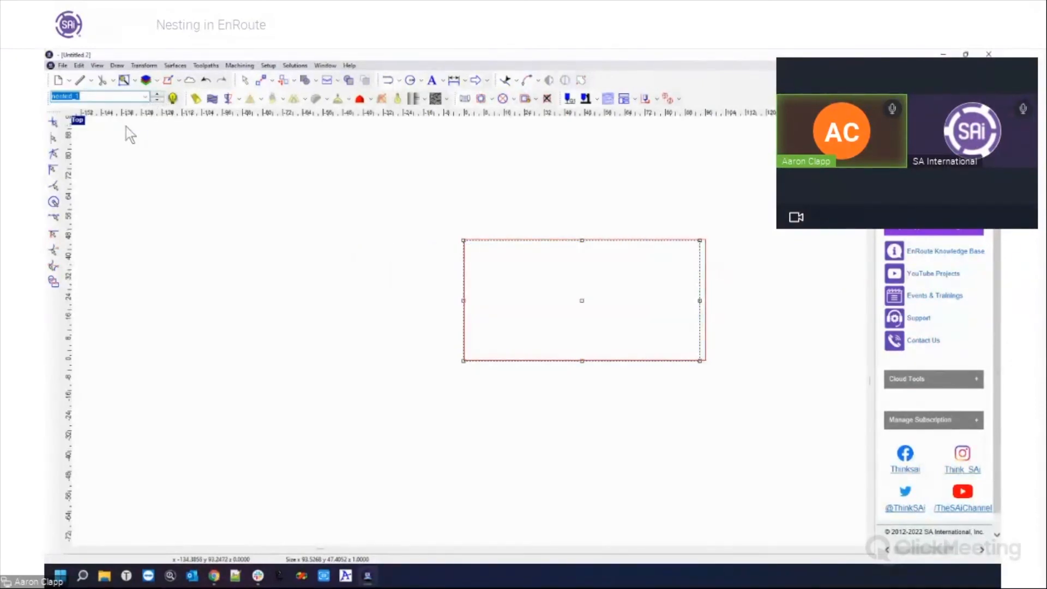
Inspect the nested_2 and nested_3 sheet layers one at a time, and turn the display of all layers back on
left_click(193, 164)
double_click(117, 96)
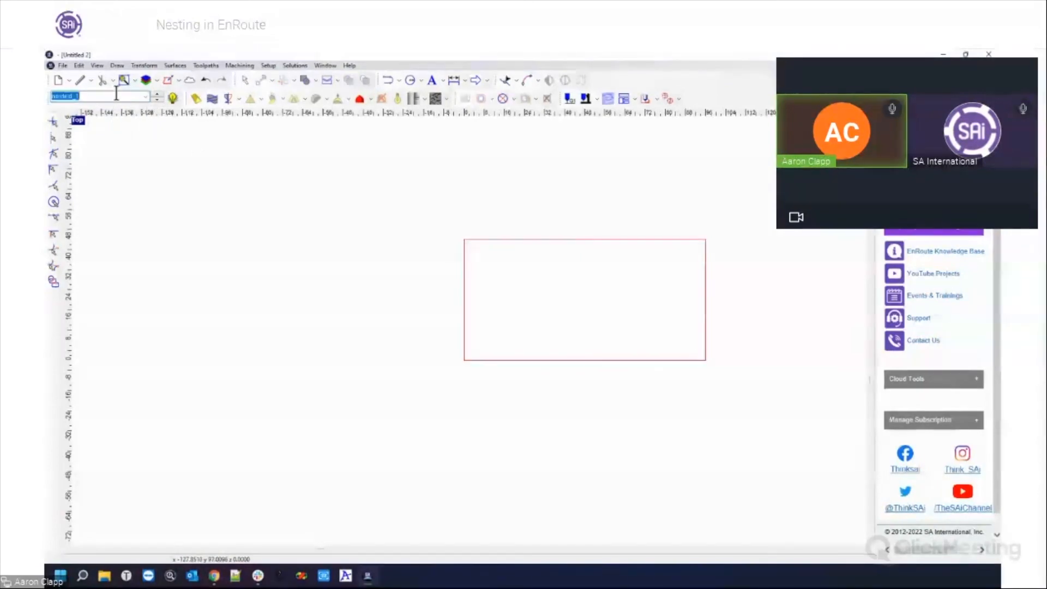
key("Down")
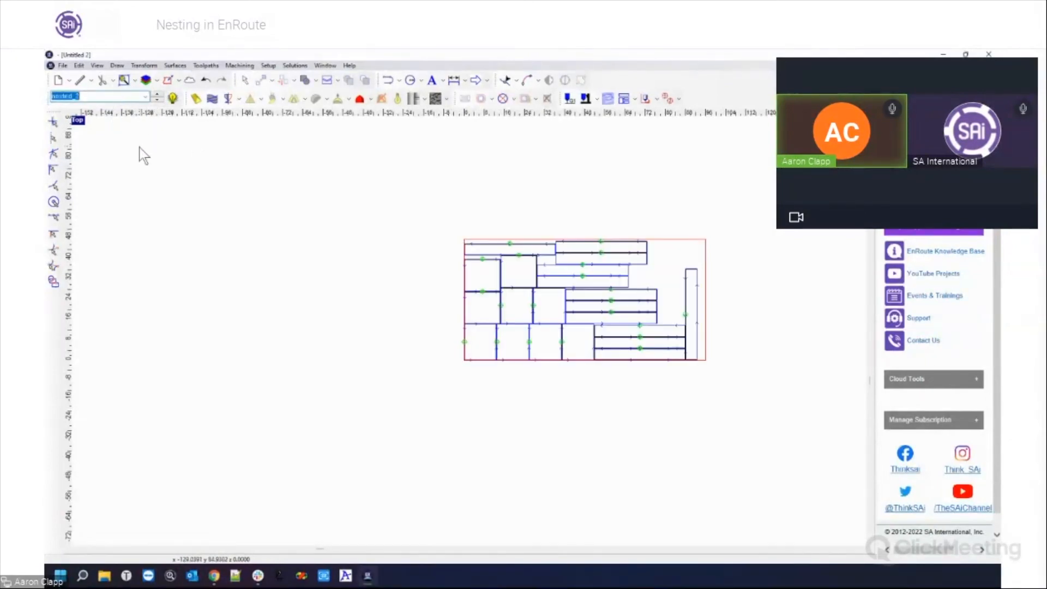
key("Down")
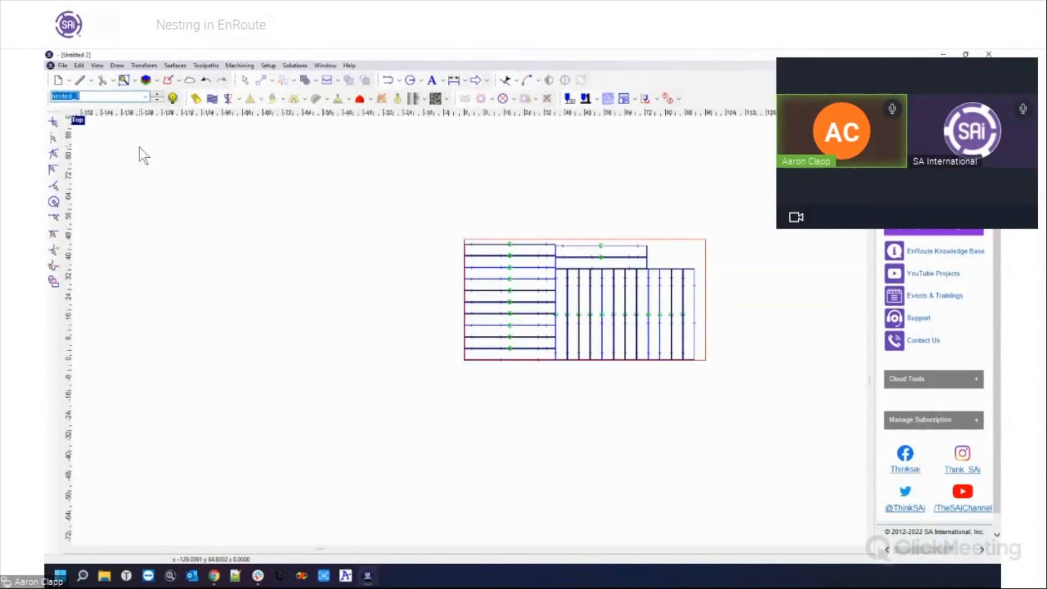
left_click(173, 98)
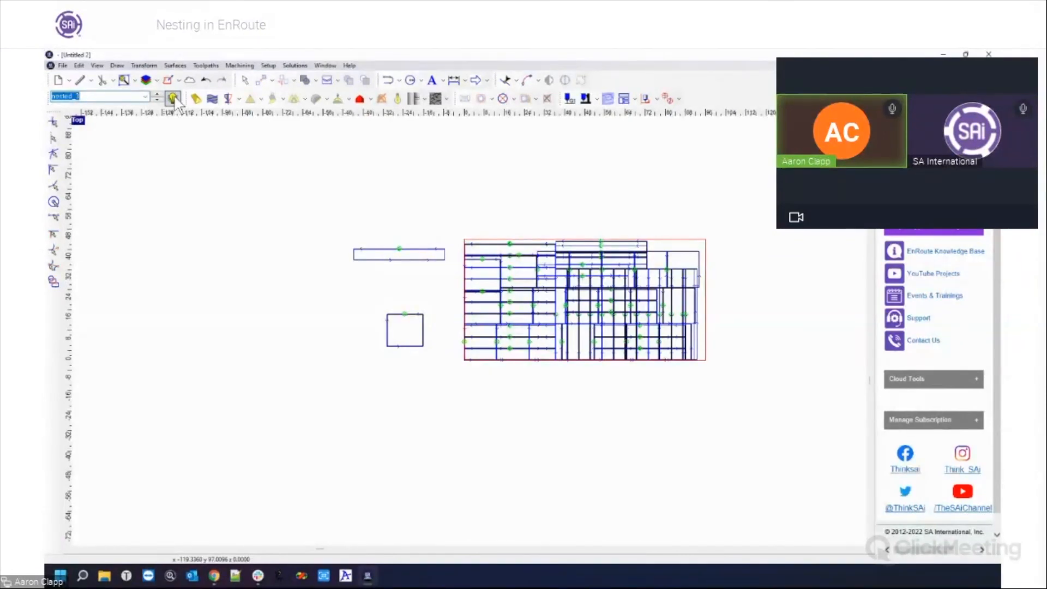
Try to turn off Layer 1, the three nested_1 layers and nested_4 in the layer settings
left_click(145, 81)
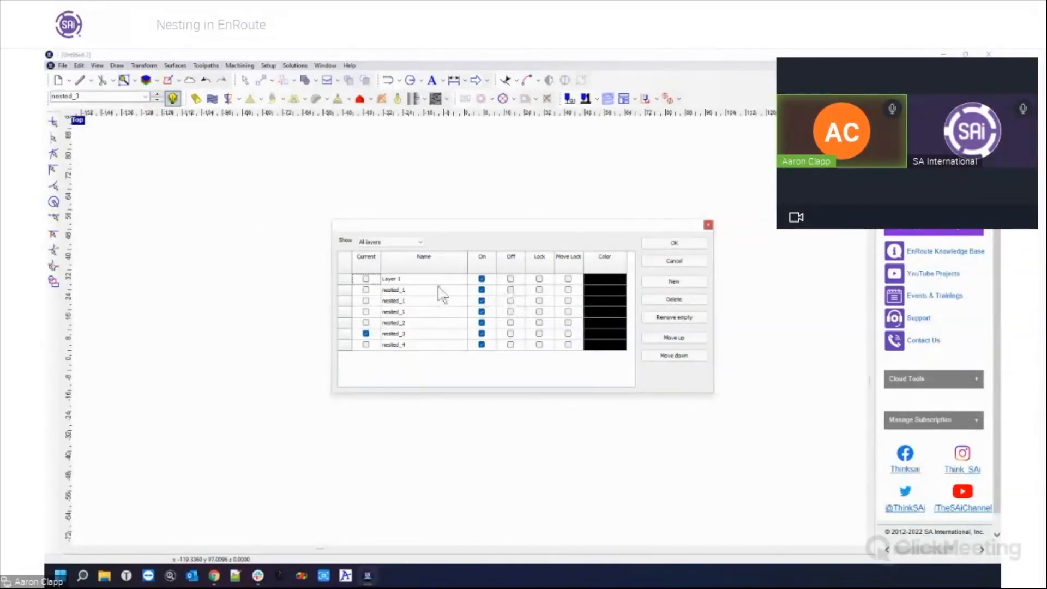
left_click(511, 279)
left_click(510, 290)
left_click(510, 301)
left_click(510, 311)
left_click(510, 344)
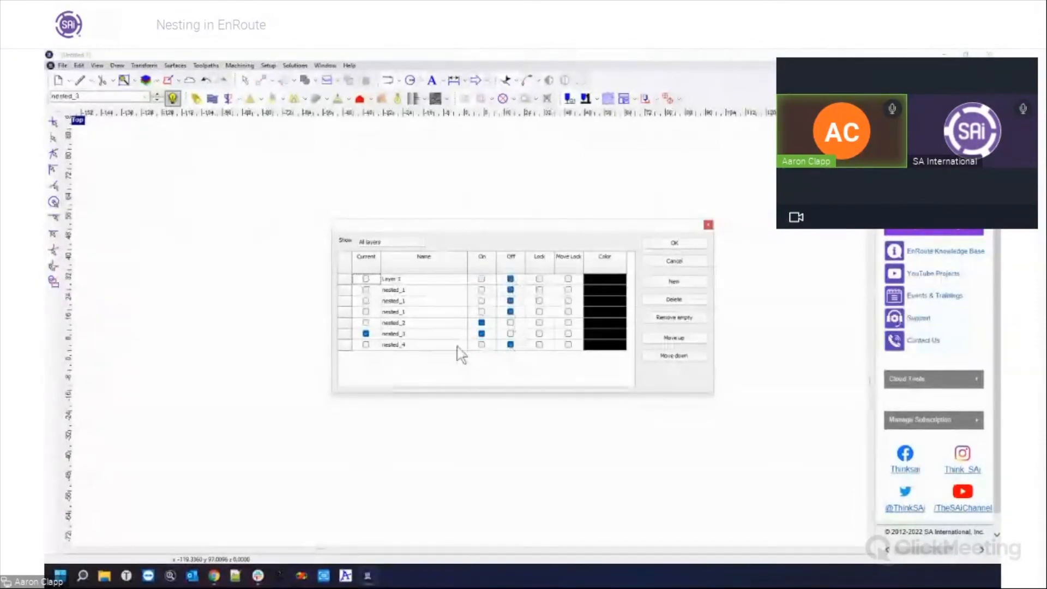
left_click(676, 244)
Select all the overlapping nested parts on the plate and review the on/off states in the layer settings
left_click_drag(458, 233, 715, 391)
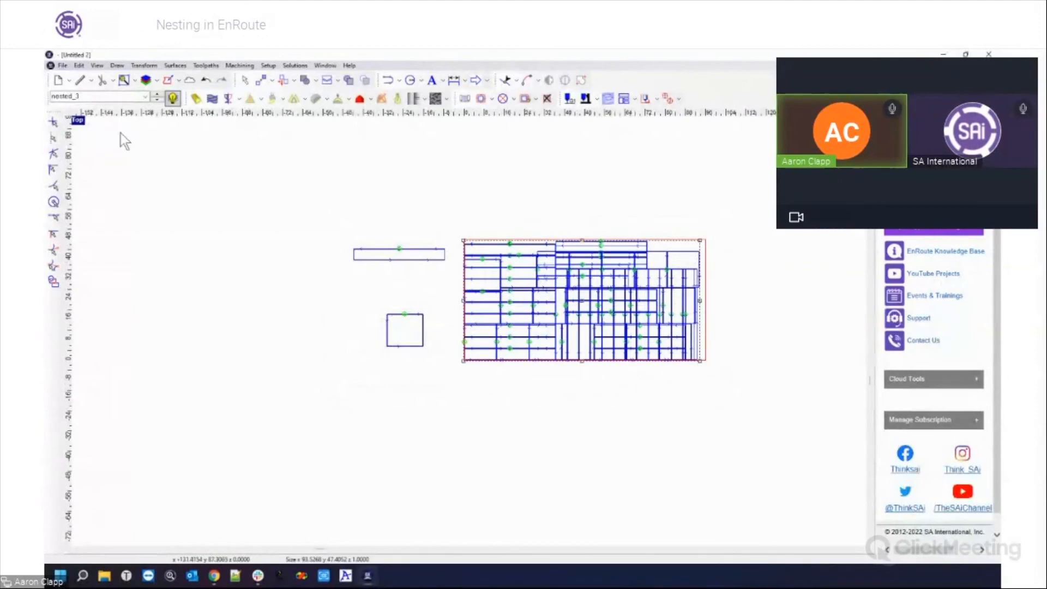
left_click(146, 80)
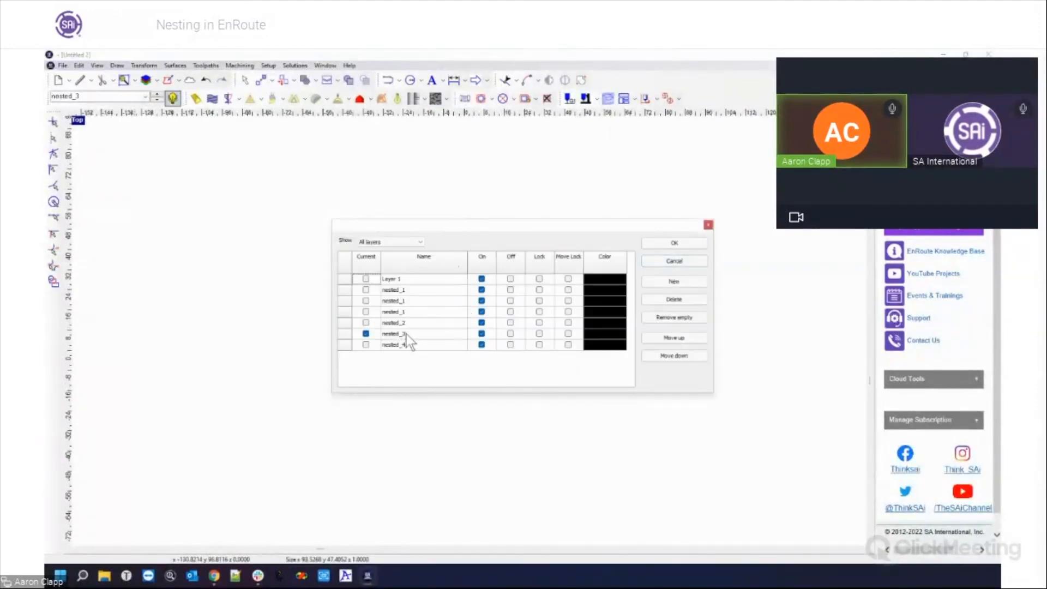
left_click(708, 224)
left_click_drag(455, 209, 709, 365)
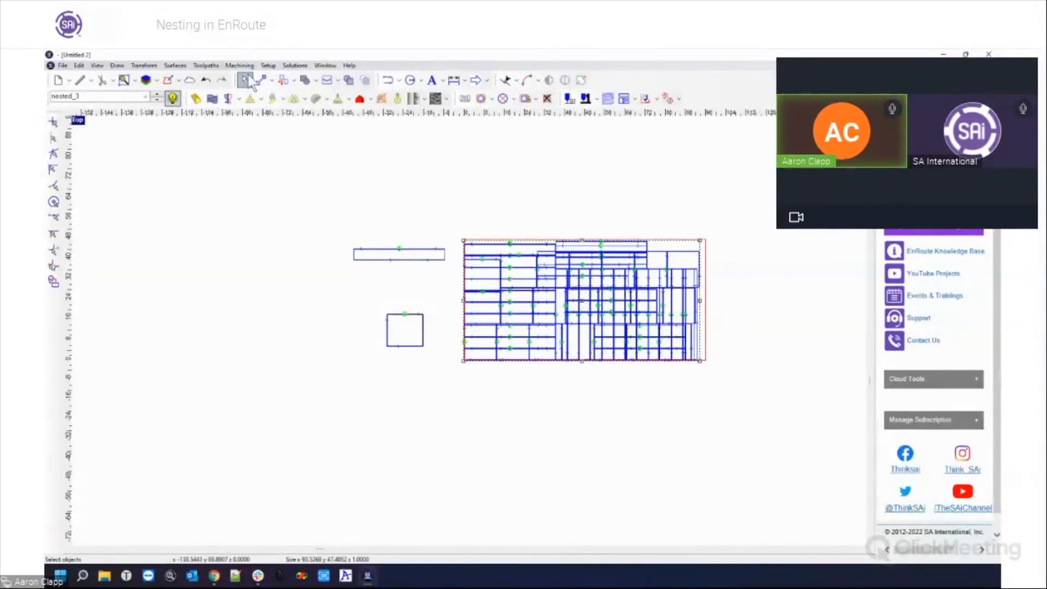
left_click(98, 66)
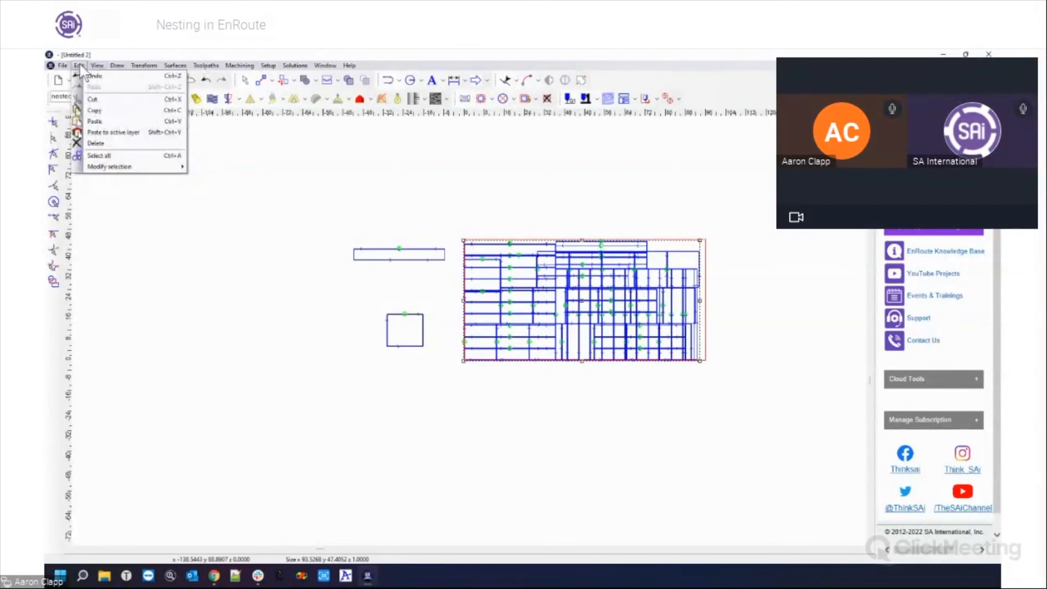
left_click(95, 65)
left_click(96, 66)
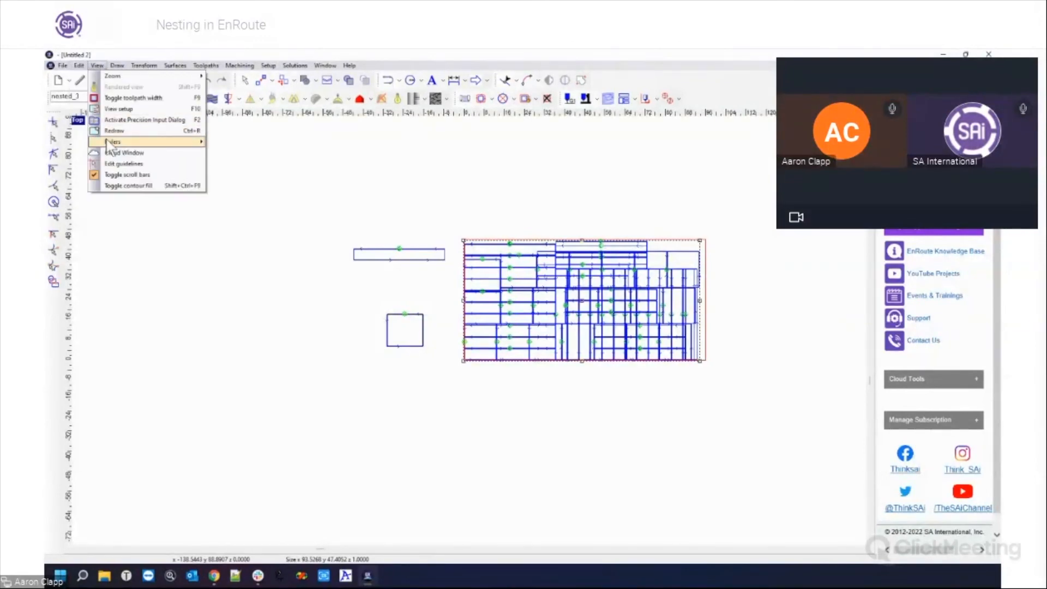
mouse_move(111, 143)
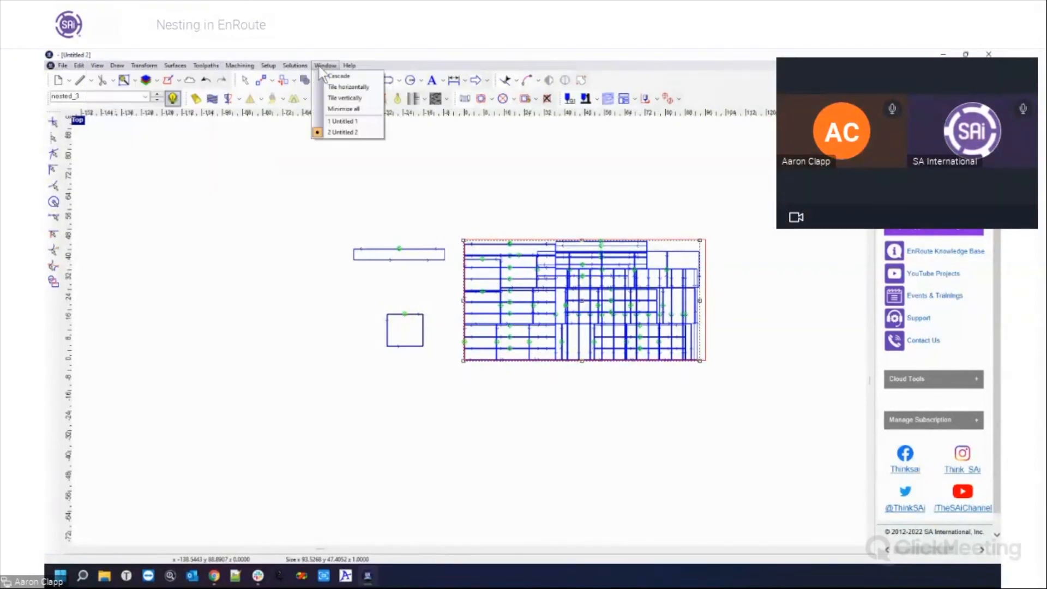
mouse_move(307, 66)
mouse_move(269, 66)
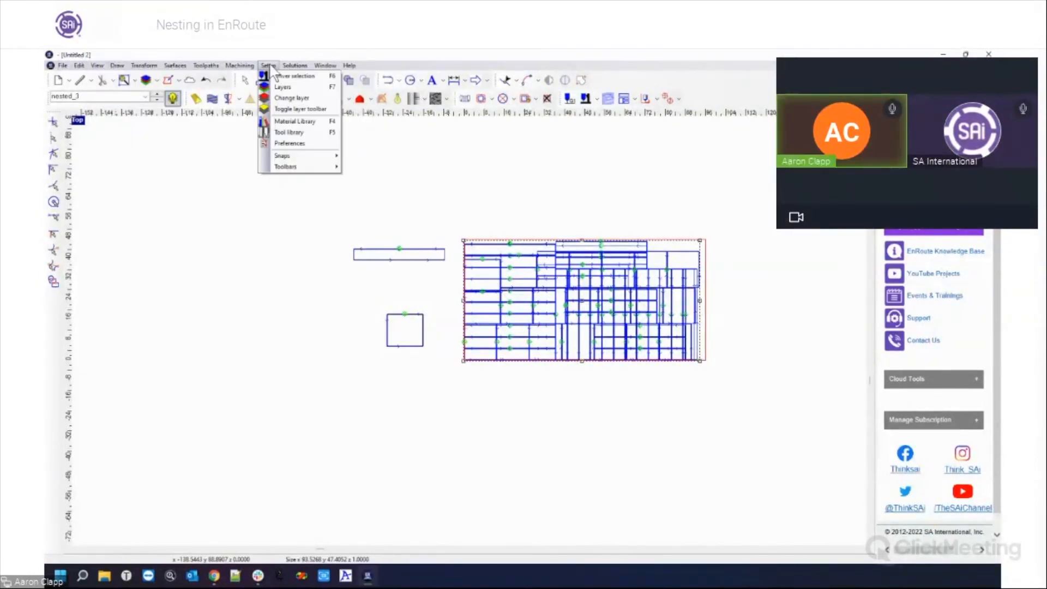
mouse_move(288, 165)
left_click(320, 333)
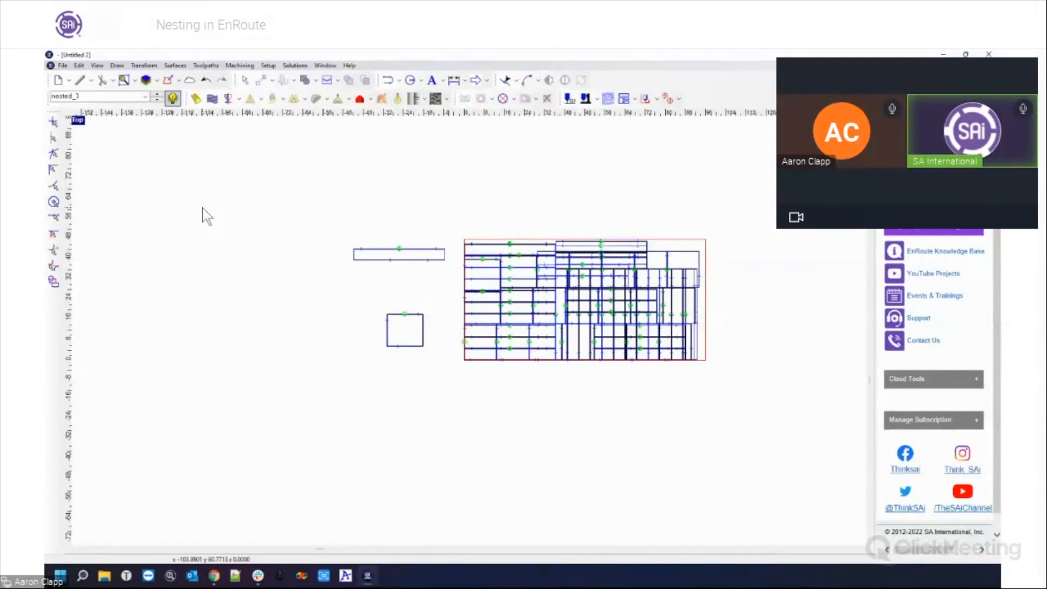
Delete the two source rectangles beside the plate
scroll(338, 192, "down", 1)
scroll(344, 196, "up", 4)
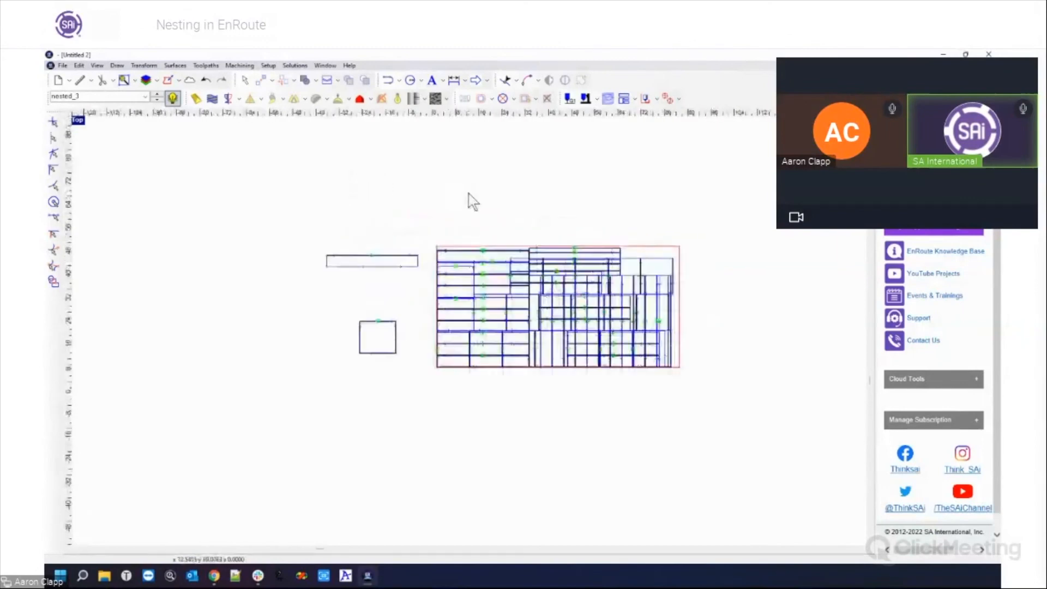
scroll(474, 199, "down", 3)
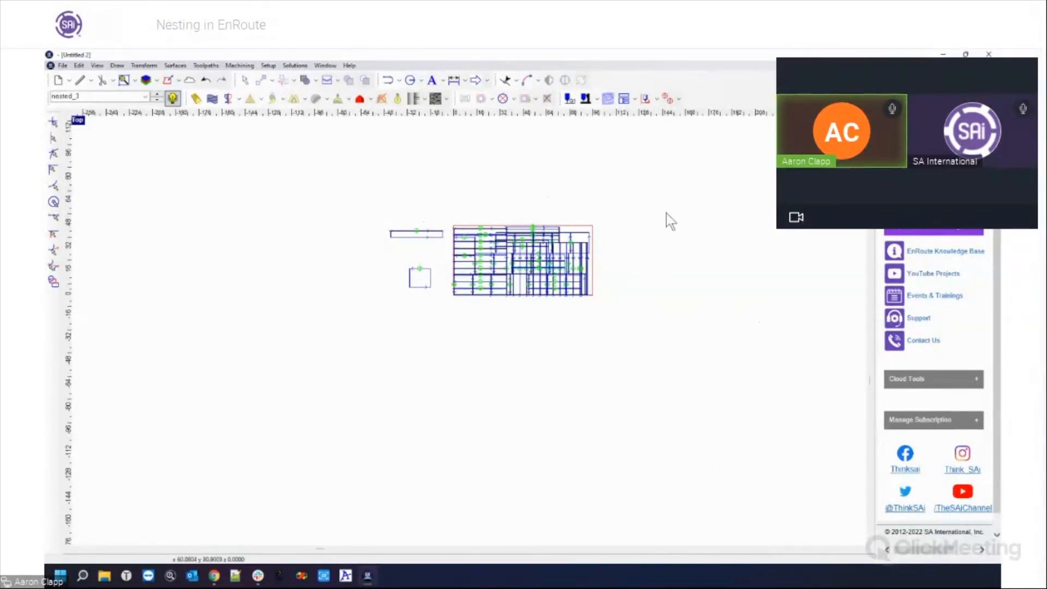
left_click_drag(373, 200, 444, 338)
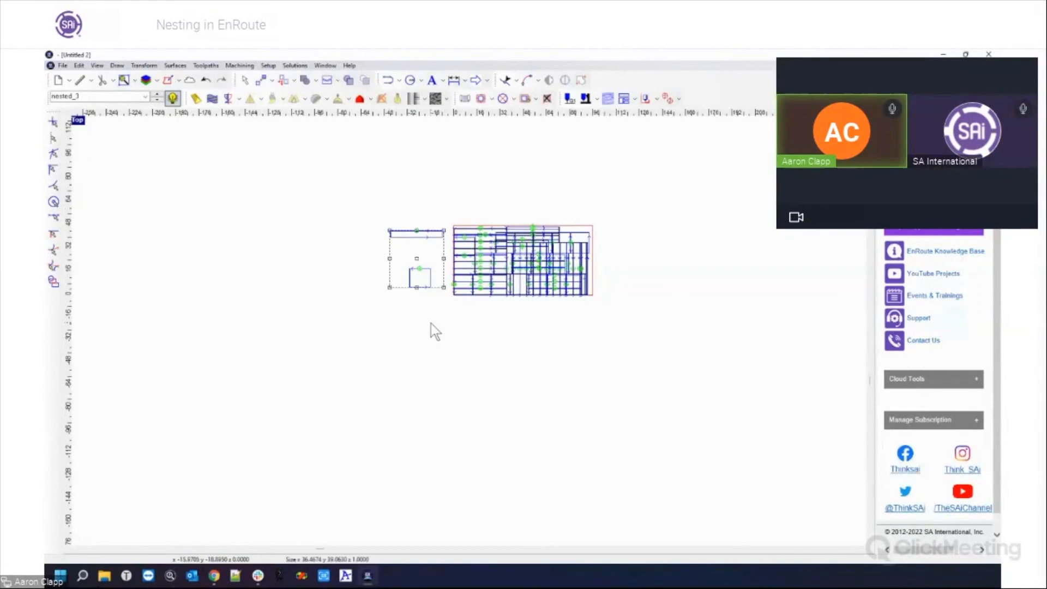
key("Delete")
Examine the overlapping sheet nests on the plate and check the list of available layers
left_click_drag(425, 191, 643, 331)
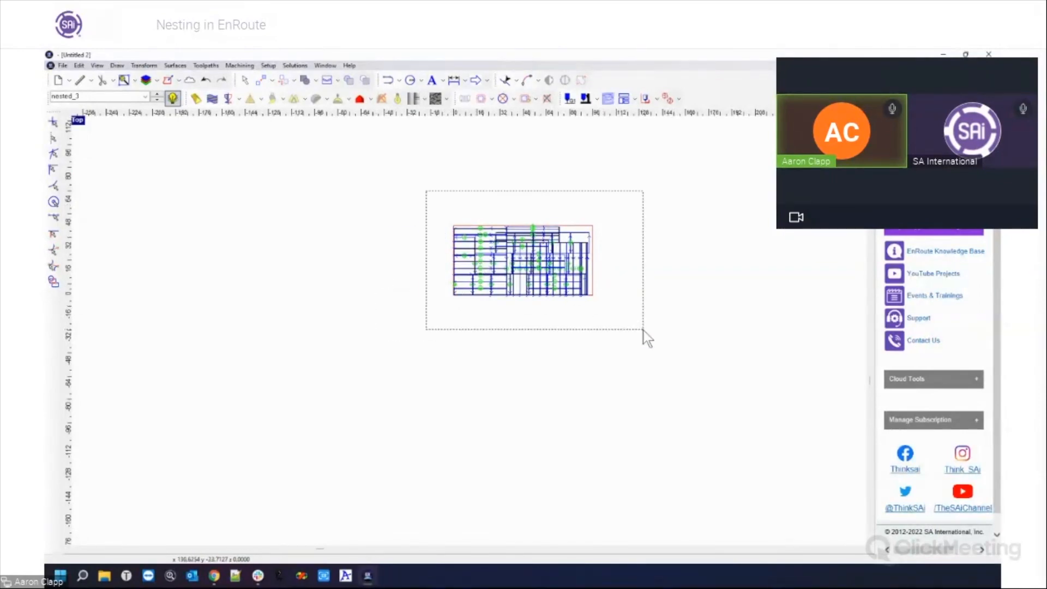
left_click(145, 97)
left_click(235, 202)
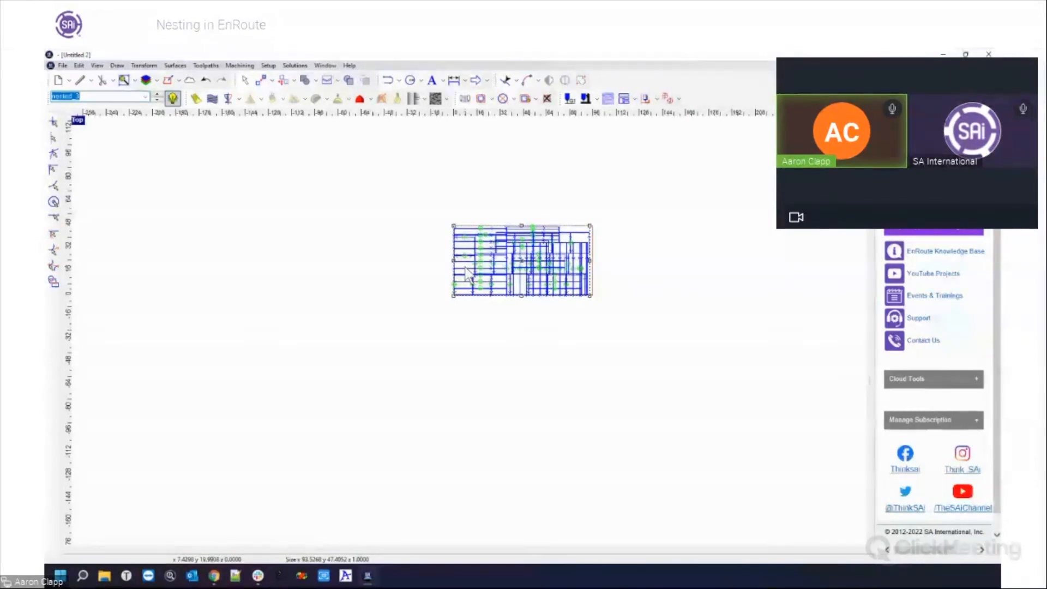
left_click(426, 237)
scroll(600, 262, "up", 5)
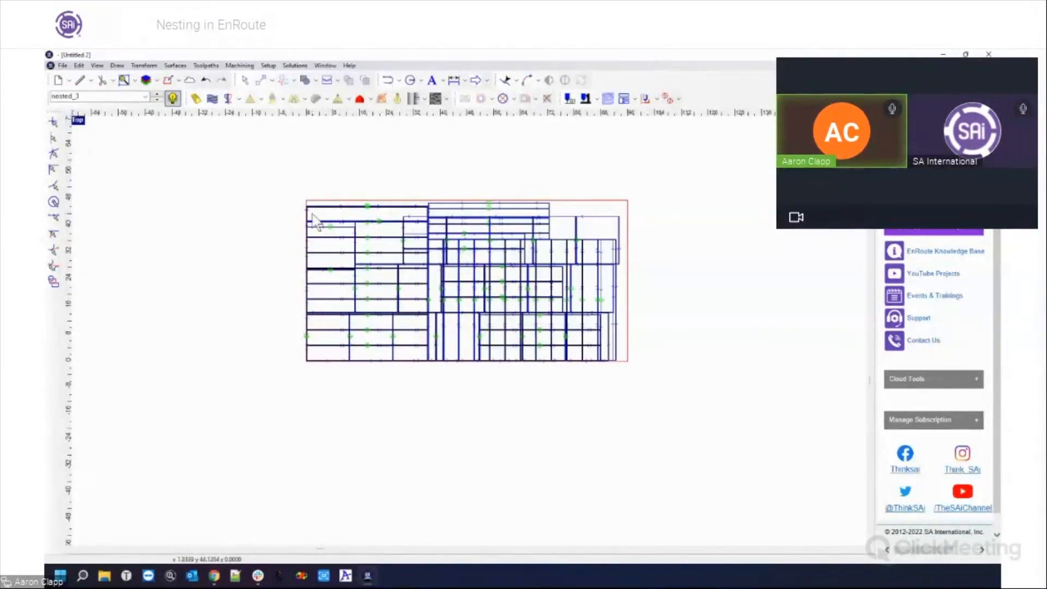
scroll(476, 283, "down", 6)
scroll(475, 283, "up", 5)
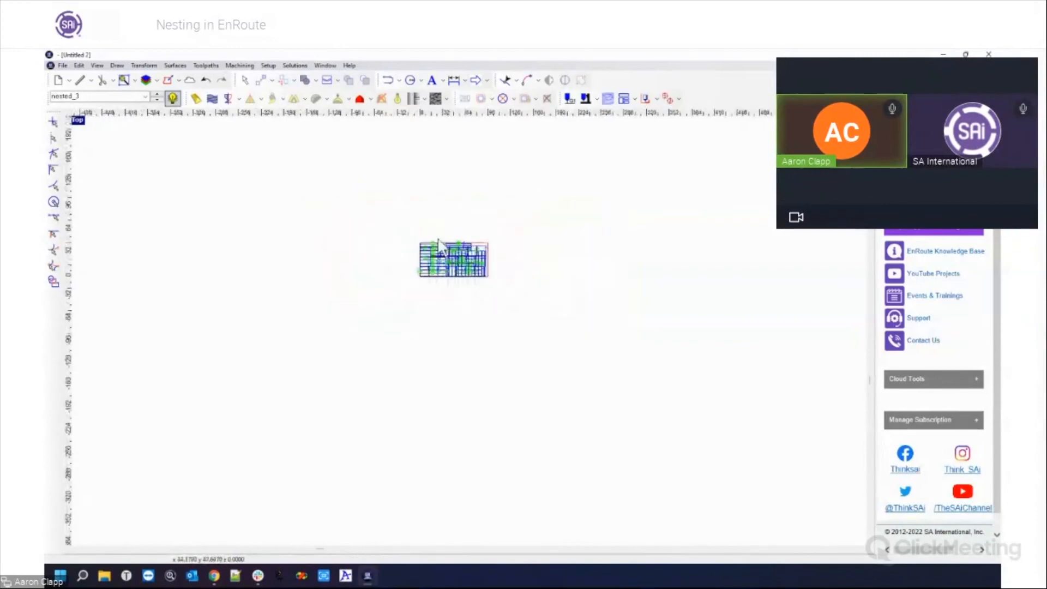
scroll(423, 327, "up", 1)
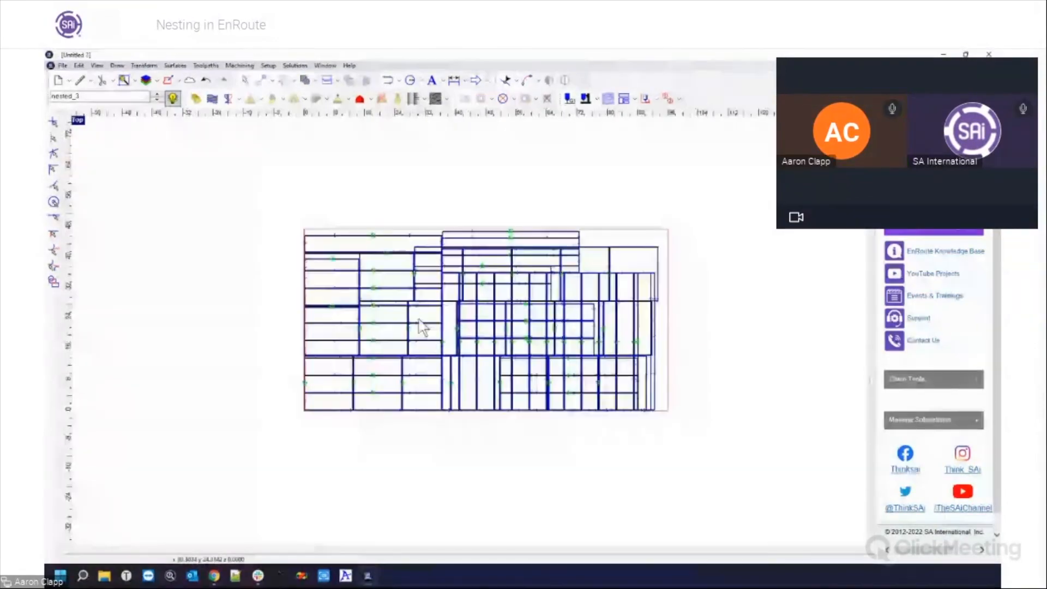
scroll(422, 326, "up", 2)
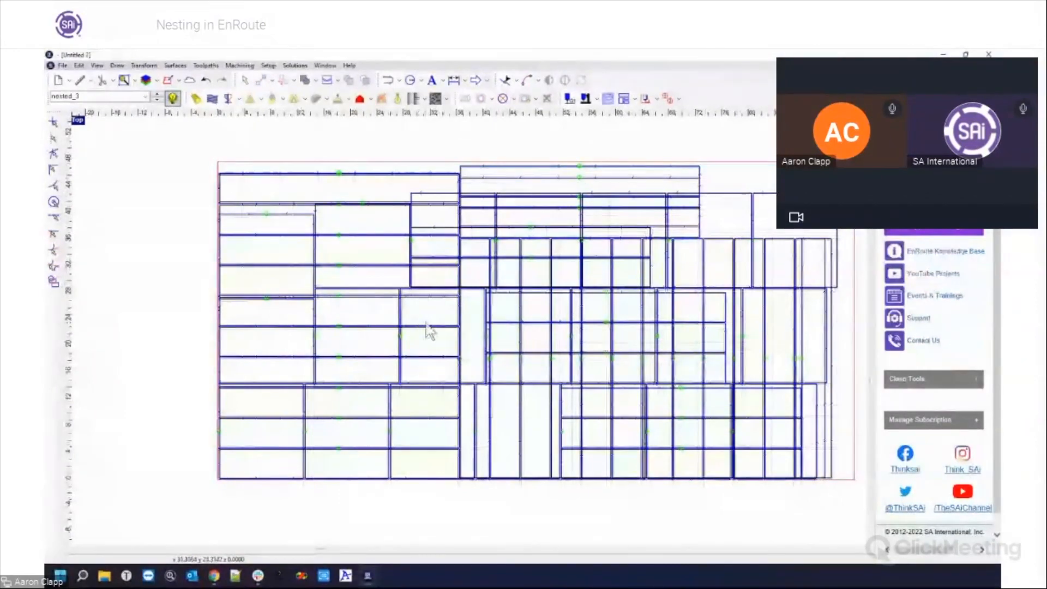
scroll(160, 281, "down", 4)
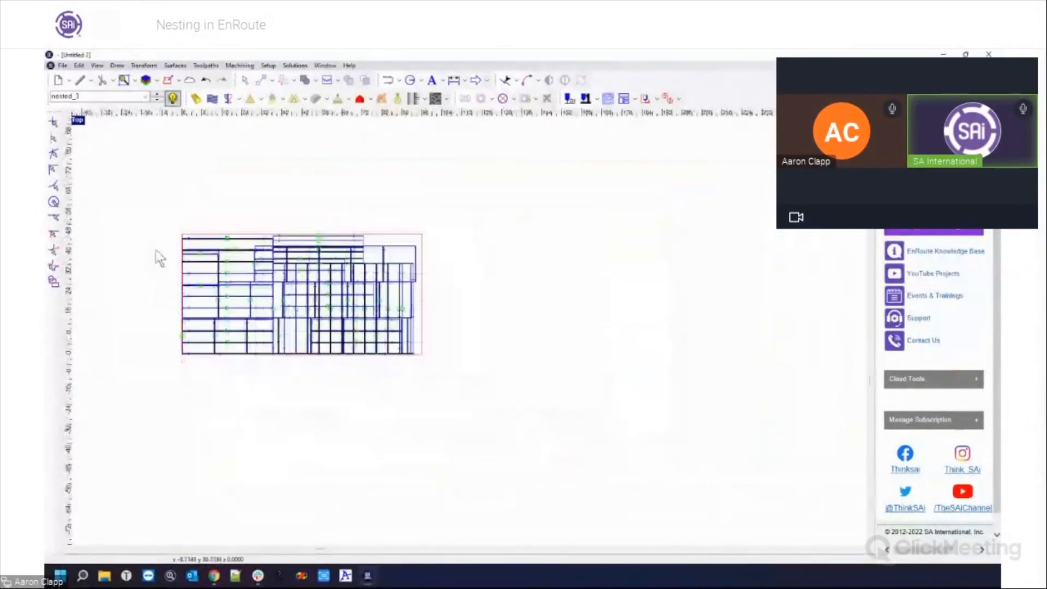
Select the overlapping nests of all sheets together while every layer is displayed
left_click_drag(161, 218, 491, 384)
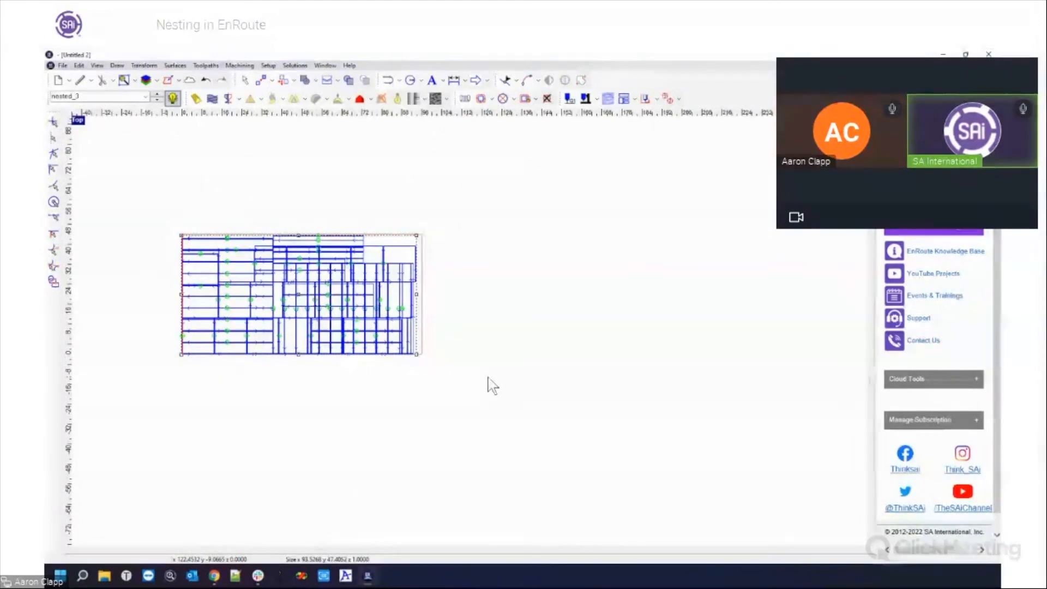
left_click_drag(138, 201, 515, 431)
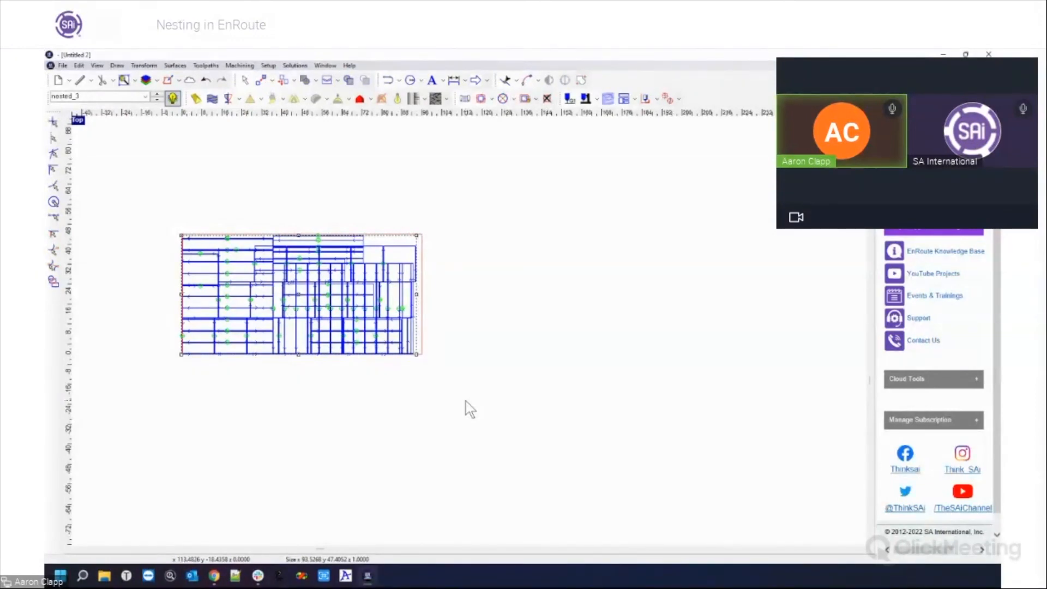
left_click(474, 308)
left_click_drag(156, 212, 561, 483)
left_click_drag(150, 209, 513, 396)
left_click_drag(159, 212, 446, 377)
left_click_drag(152, 189, 440, 383)
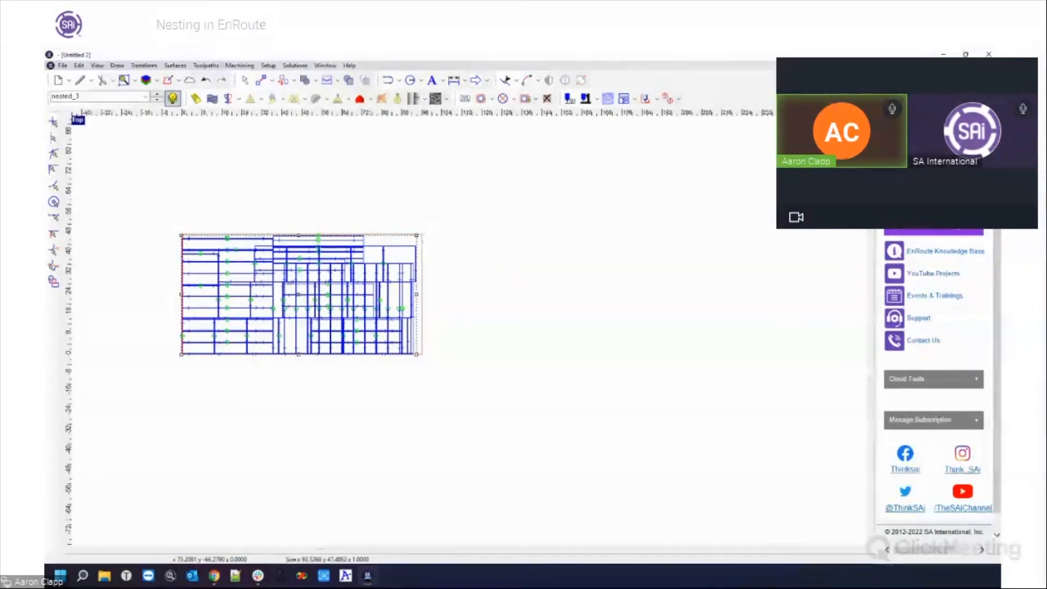
left_click(192, 218)
left_click_drag(165, 208, 490, 377)
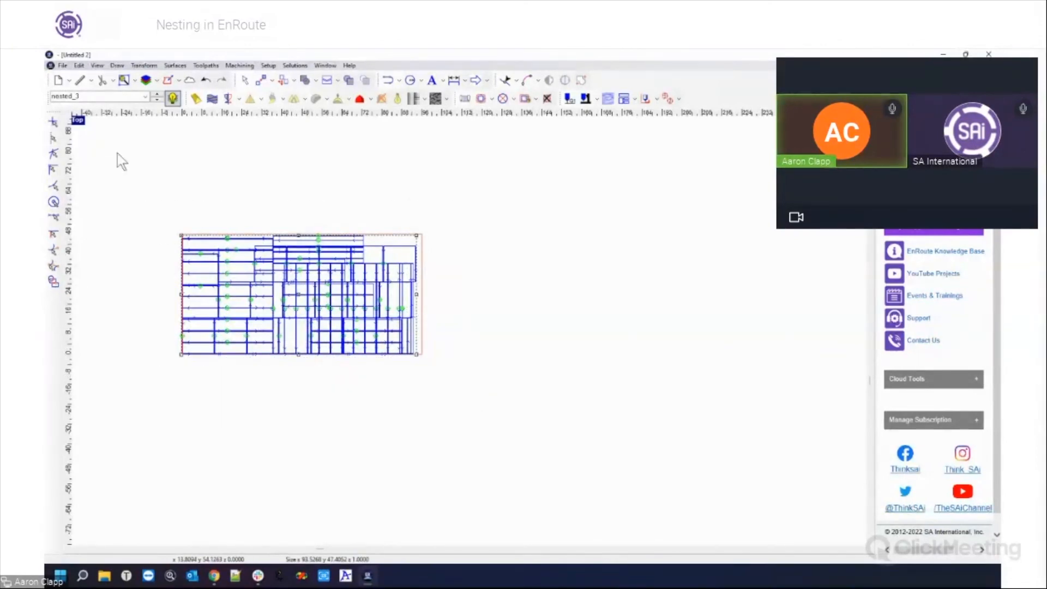
Display only the active nested_3 layer and select all of its nested parts on the plate
left_click(173, 98)
left_click(438, 200)
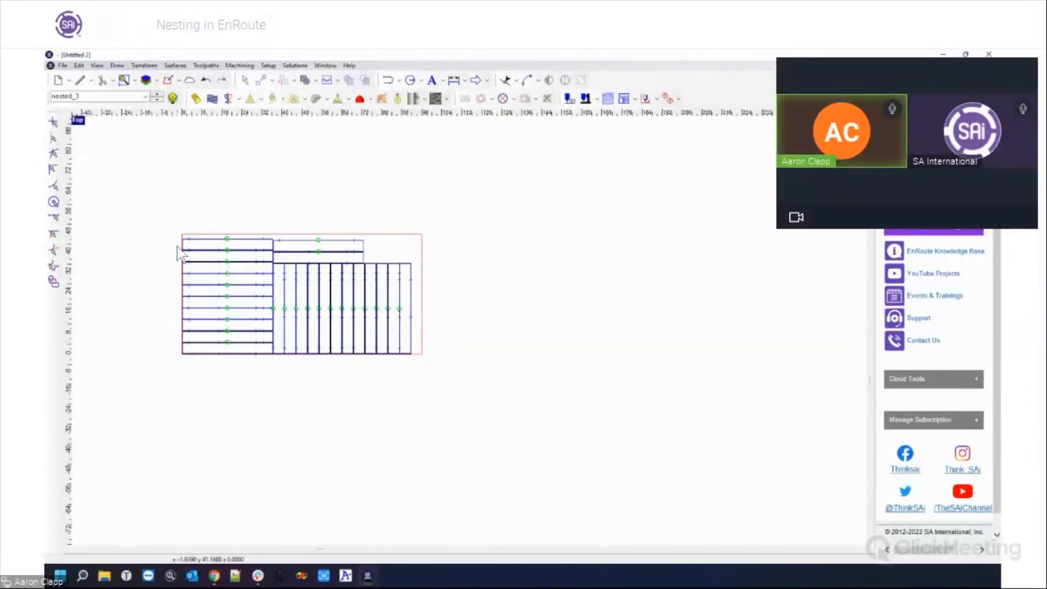
left_click_drag(162, 199, 471, 381)
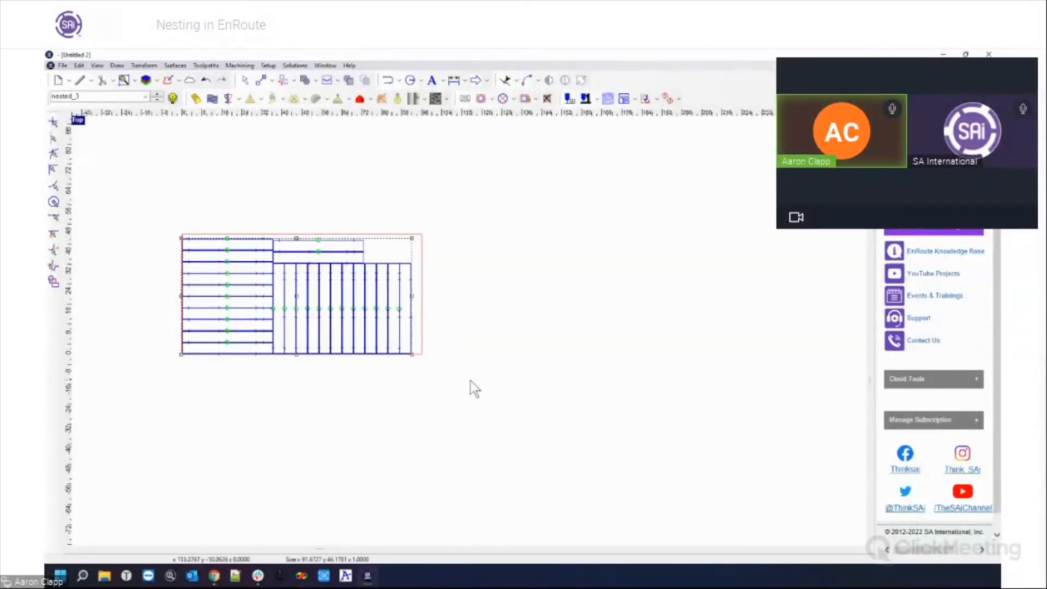
left_click(460, 384)
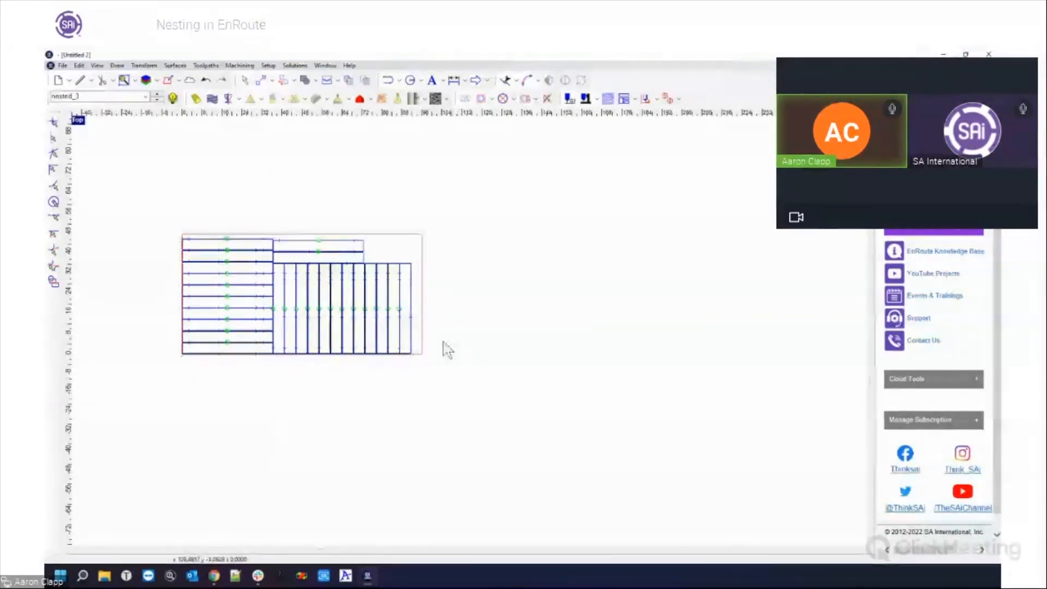
left_click_drag(161, 217, 476, 390)
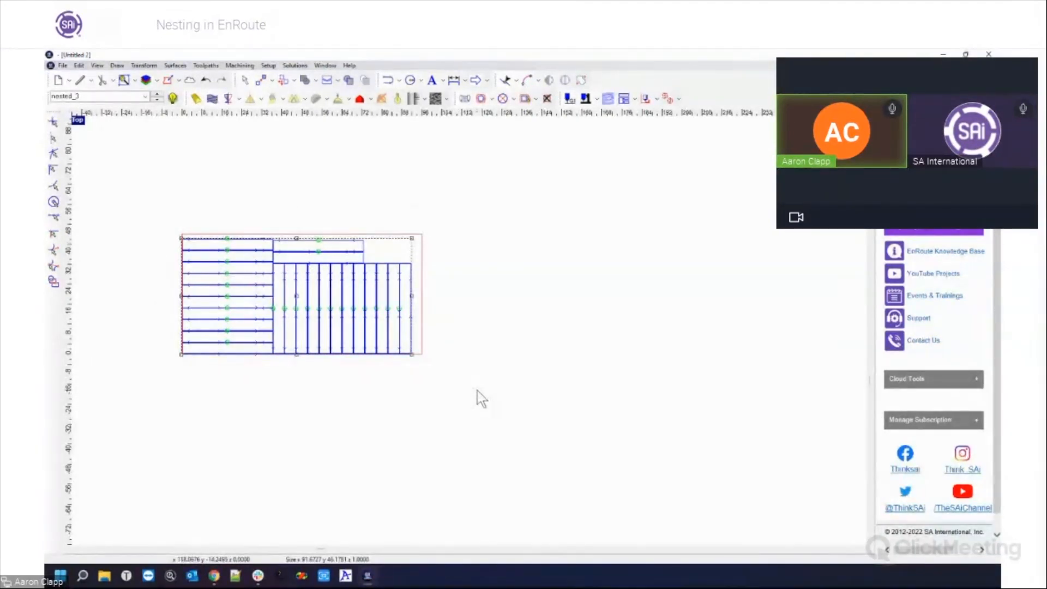
left_click(474, 328)
left_click_drag(151, 198, 535, 432)
left_click(482, 453)
left_click_drag(153, 200, 495, 405)
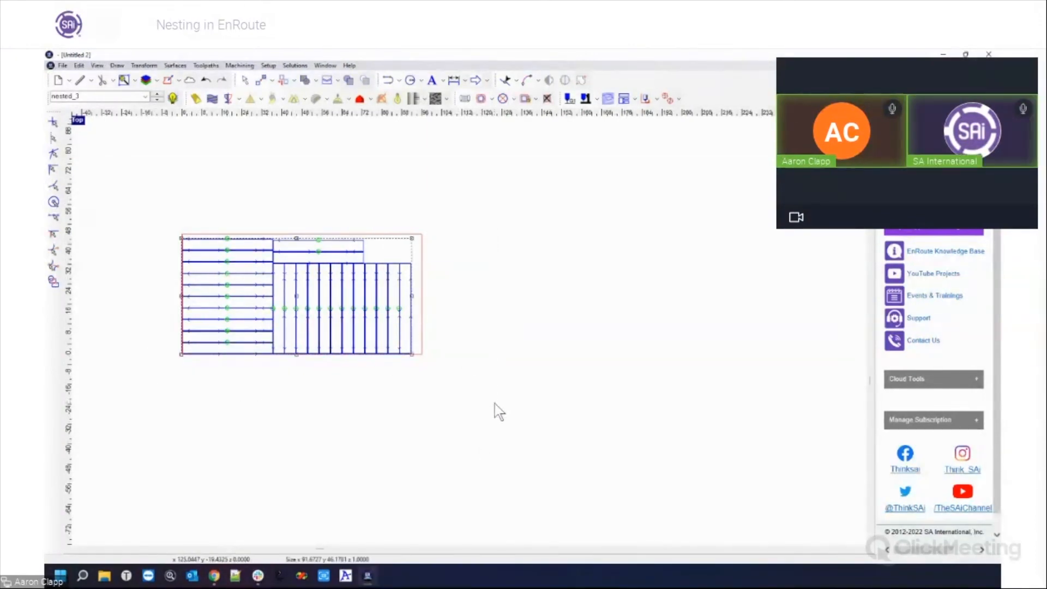